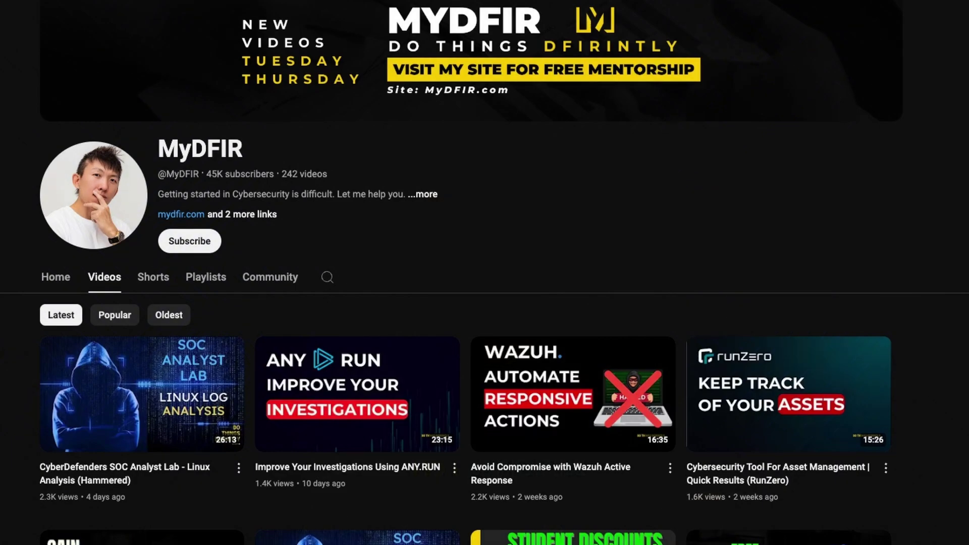
# Browse the latest videos on the MyDFIR channel
pyautogui.scroll(-2, 484, 273)
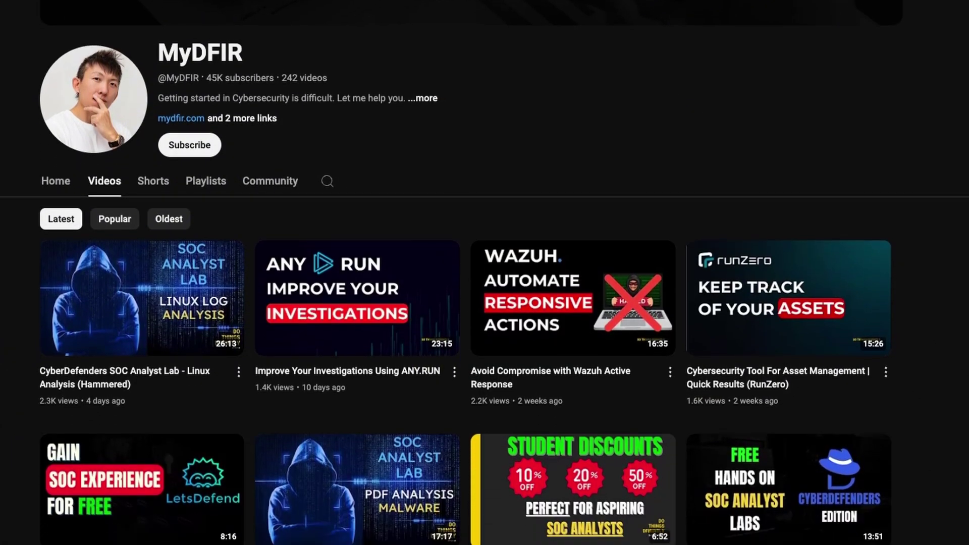
pyautogui.scroll(-3, 485, 273)
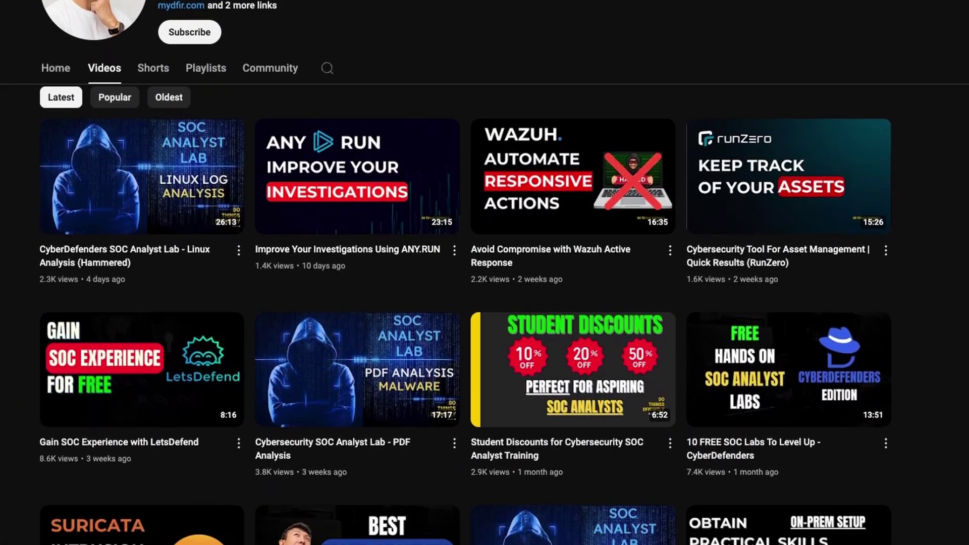
pyautogui.scroll(-2, 484, 272)
pyautogui.scroll(-3, 484, 273)
pyautogui.scroll(-4, 485, 272)
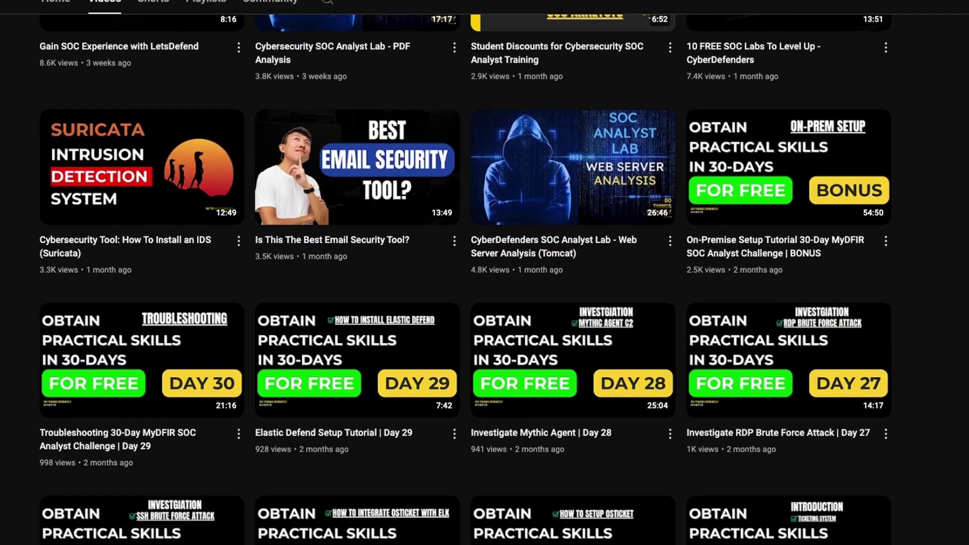
pyautogui.scroll(-1, 484, 272)
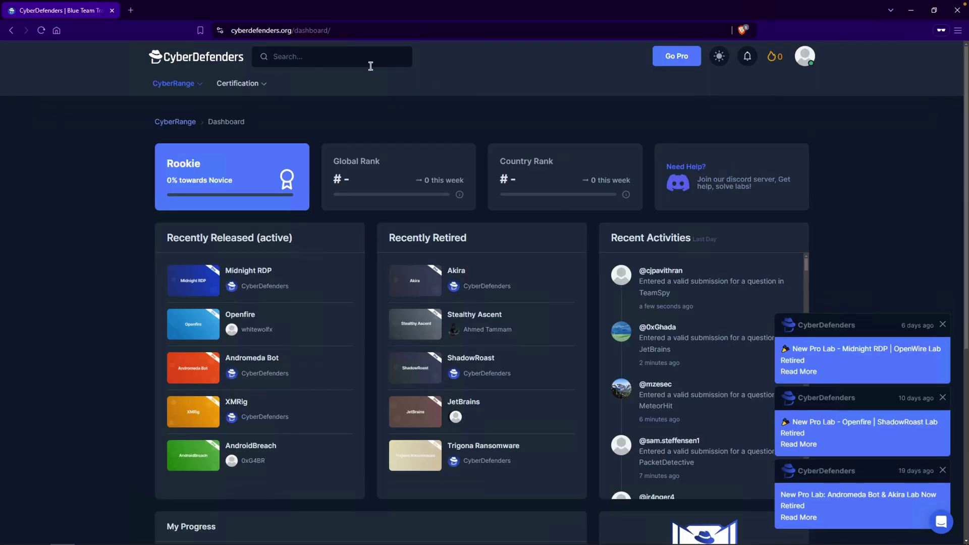
# Search CyberDefenders for "icedid" and open the IcedID lab
pyautogui.click(351, 59)
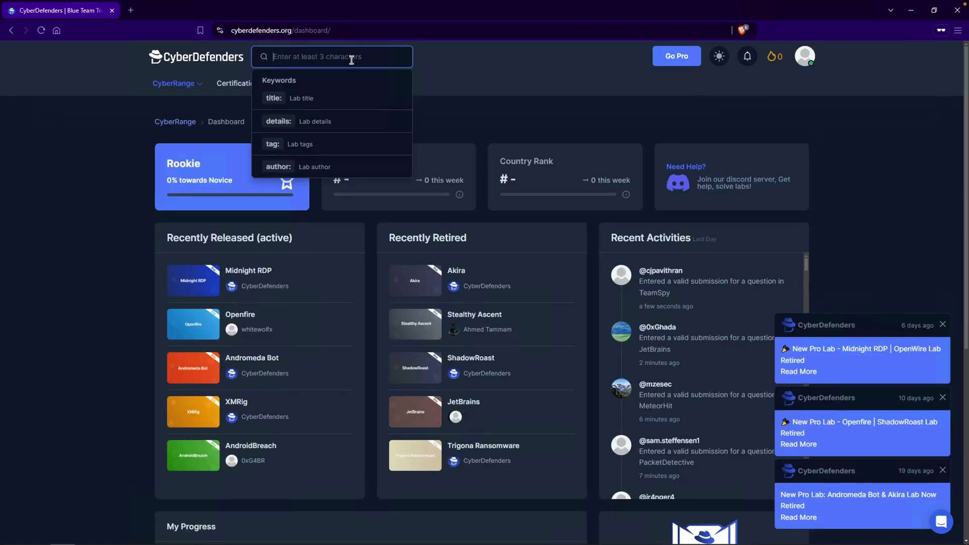
pyautogui.write('icedid')
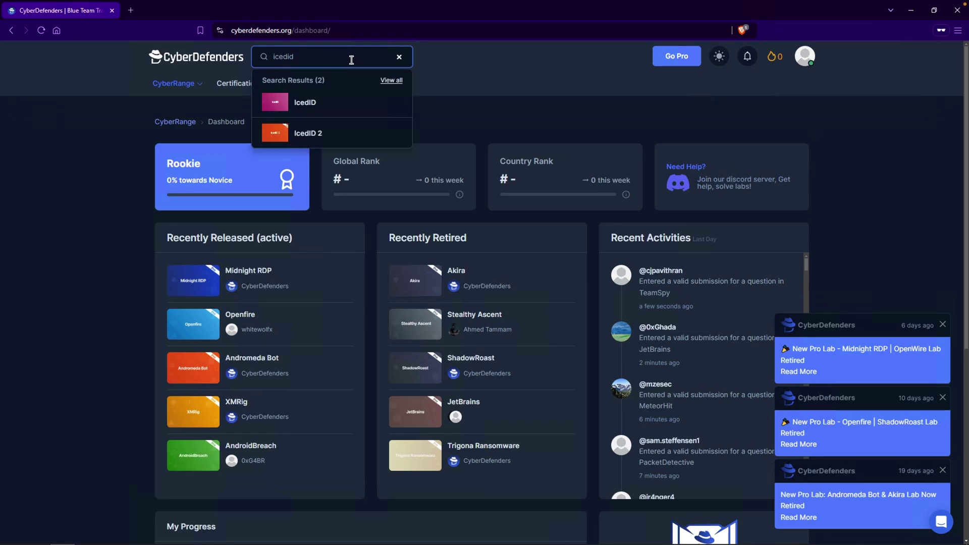
pyautogui.click(305, 104)
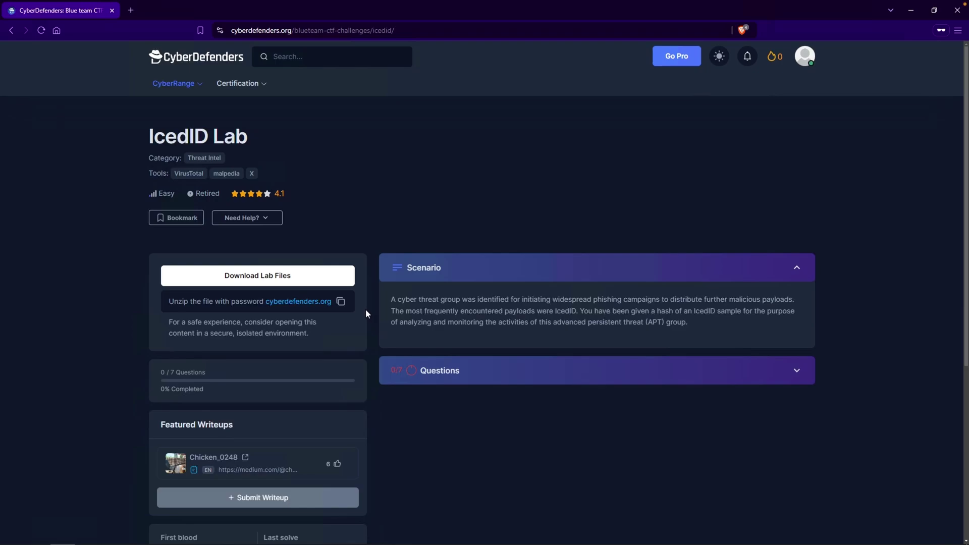
# Download the lab files to the Desktop as 174-IcedID.zip and check the unzip instructions on the lab page
pyautogui.click(303, 283)
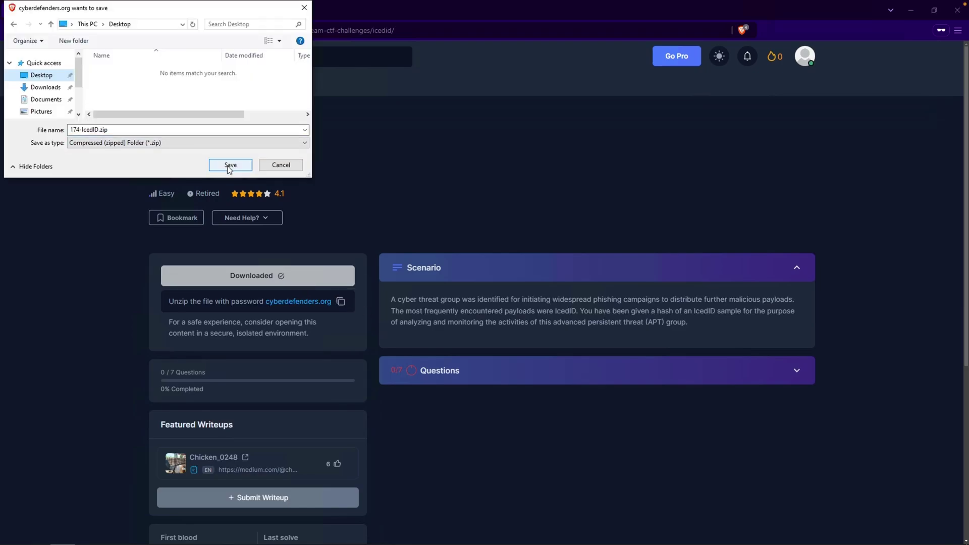
pyautogui.click(229, 165)
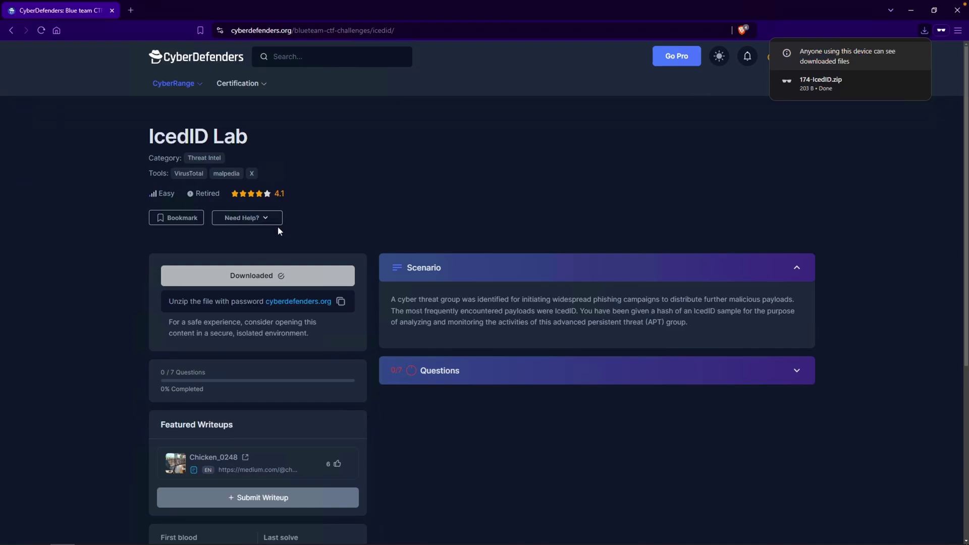
pyautogui.moveTo(169, 306); pyautogui.dragTo(324, 314)
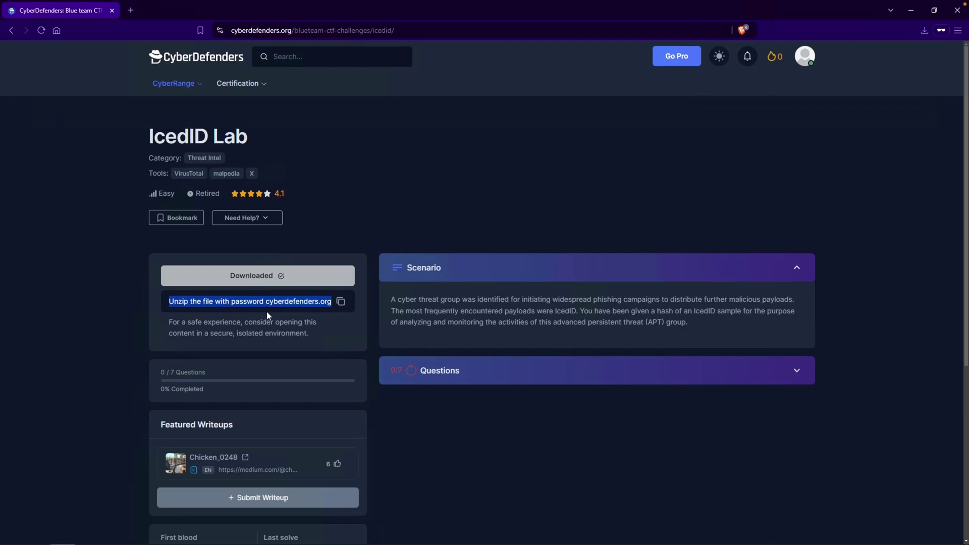
pyautogui.click(323, 329)
# Extract 174-IcedID.zip on the Desktop into its default folder, entering the archive password given on the lab page
pyautogui.hotkey('alt', 'Tab')
pyautogui.click(362, 113)
pyautogui.rightClick(366, 116)
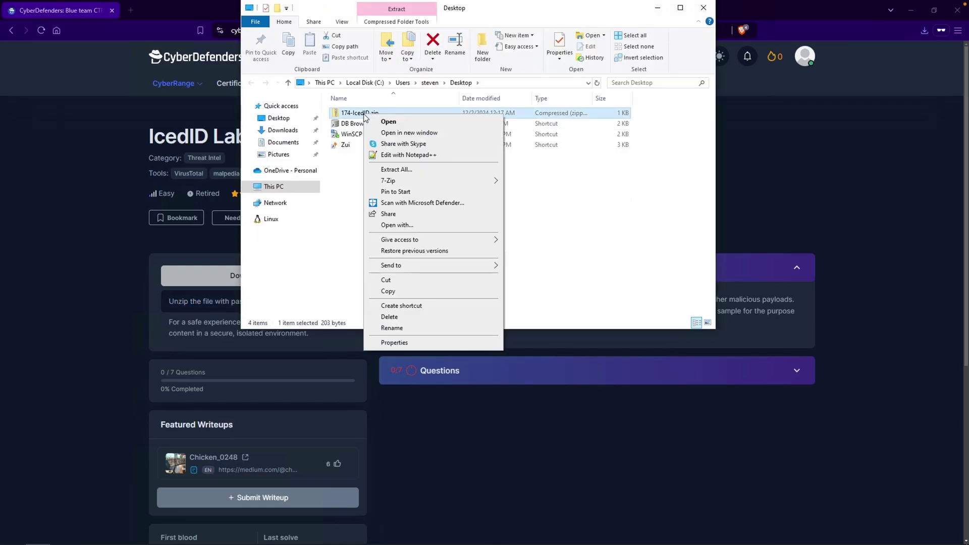
pyautogui.rightClick(373, 113)
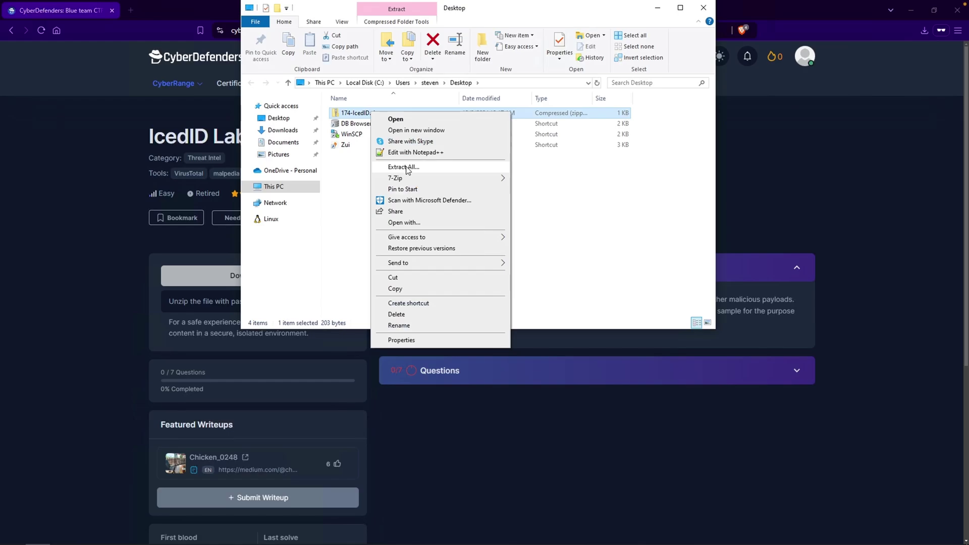
pyautogui.click(408, 167)
pyautogui.click(577, 375)
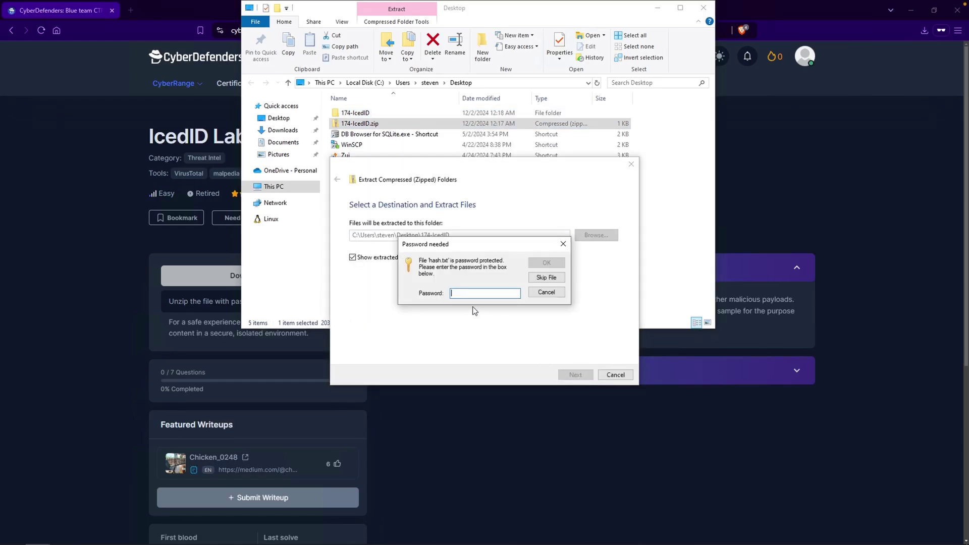
pyautogui.write('cyberdefenders.')
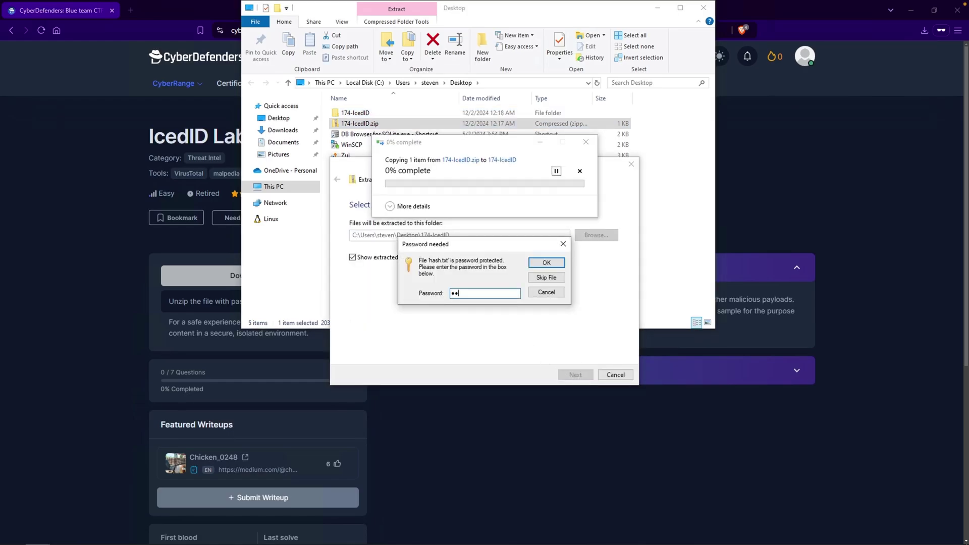
pyautogui.write('org')
pyautogui.press('Return')
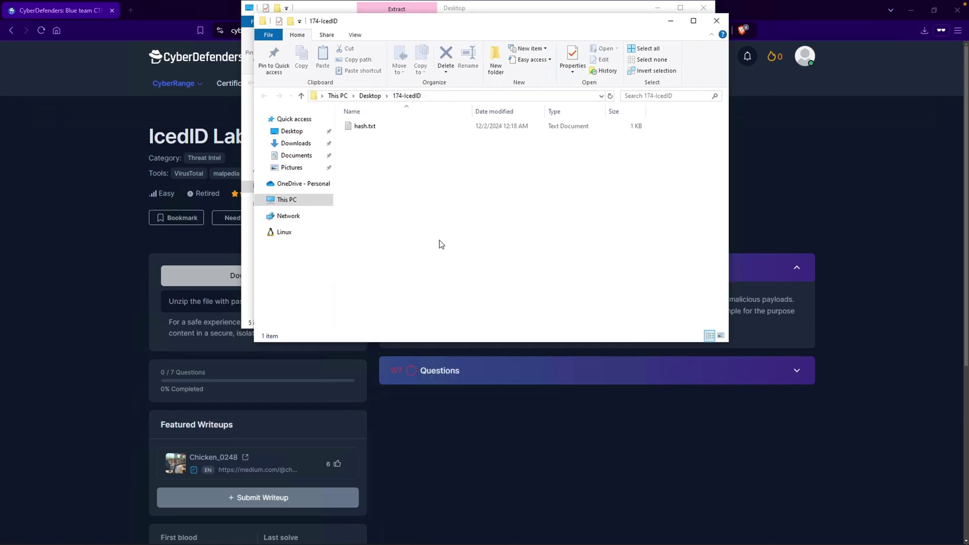
# Open the extracted hash.txt in Notepad++ and select the hash on its first line
pyautogui.rightClick(358, 128)
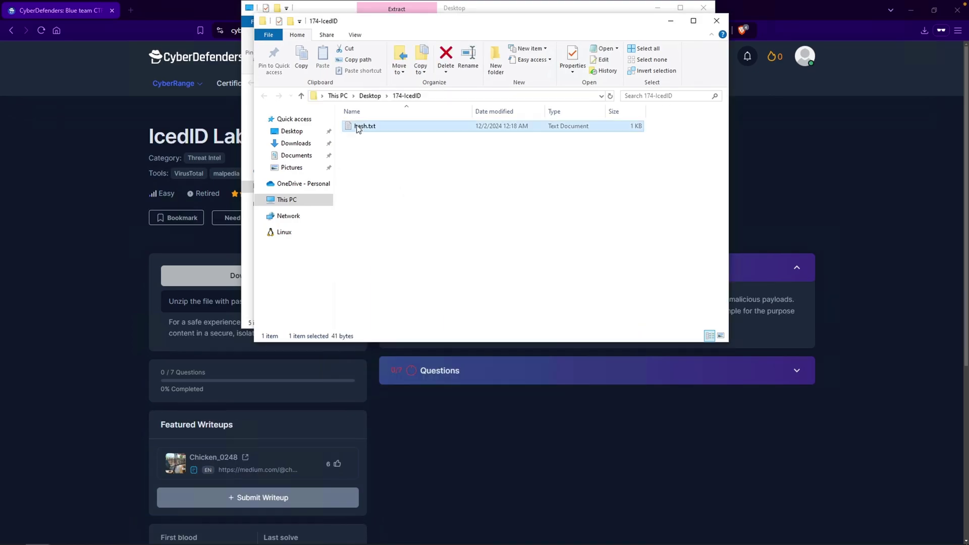
pyautogui.click(401, 177)
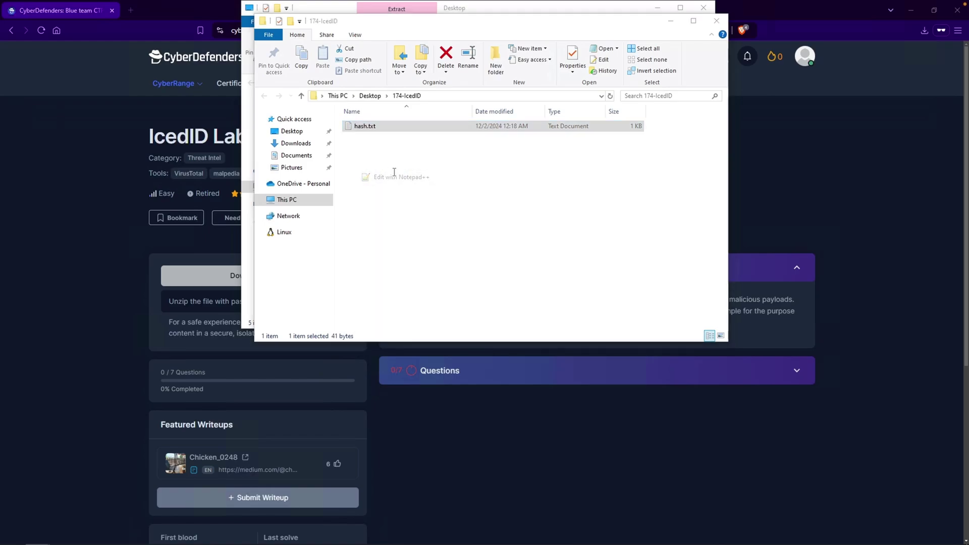
pyautogui.doubleClick(254, 55)
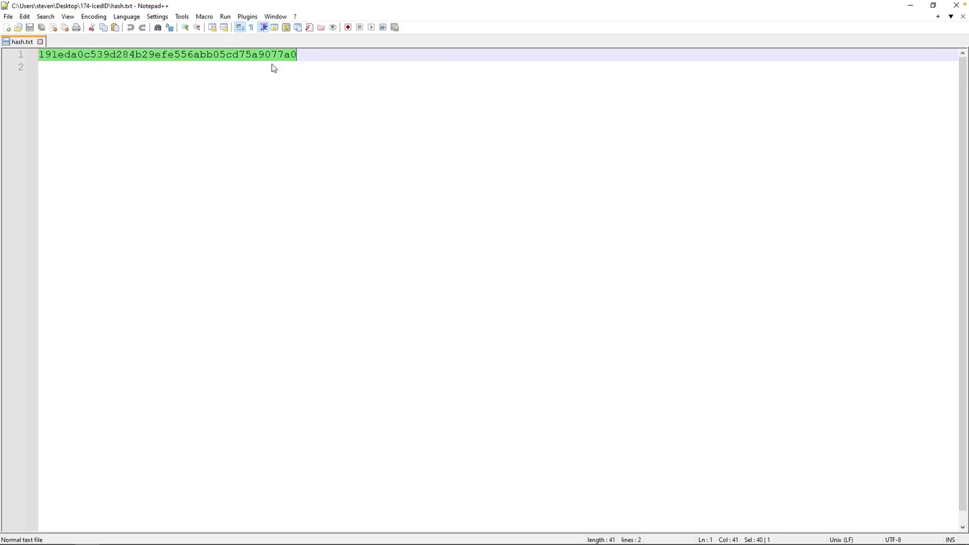
# Expand the IcedID lab's Questions section in the browser and open virustotal.com in a new tab
pyautogui.hotkey('alt', 'Tab')
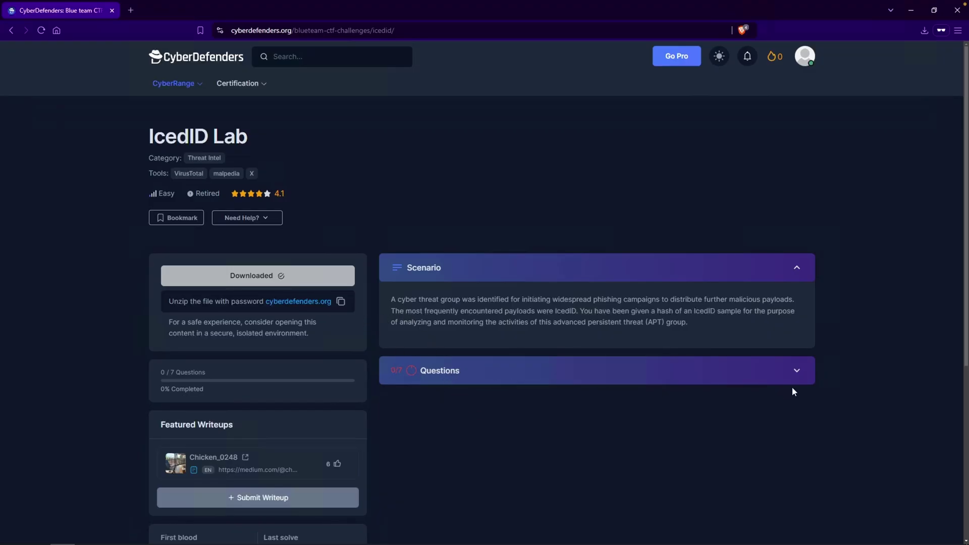
pyautogui.click(795, 372)
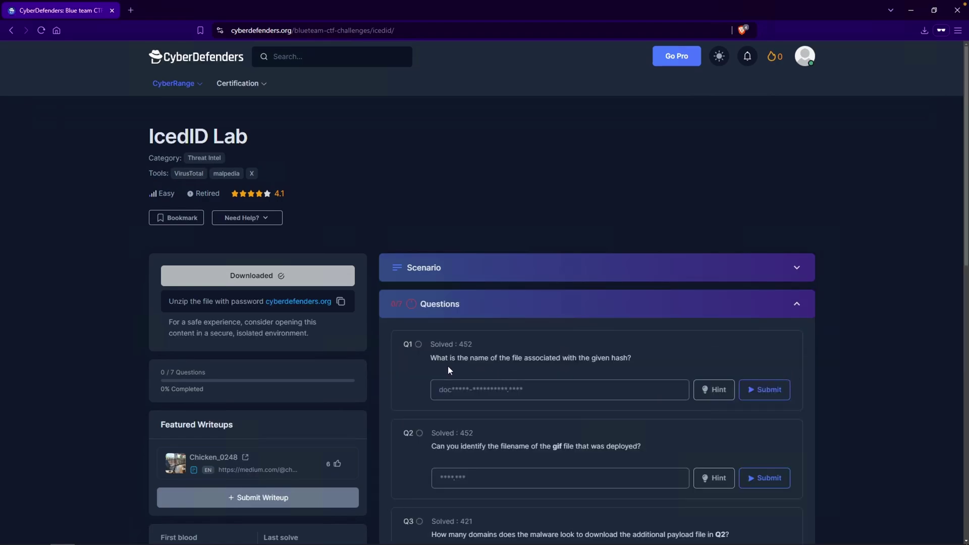
pyautogui.click(129, 11)
pyautogui.write('virustotal')
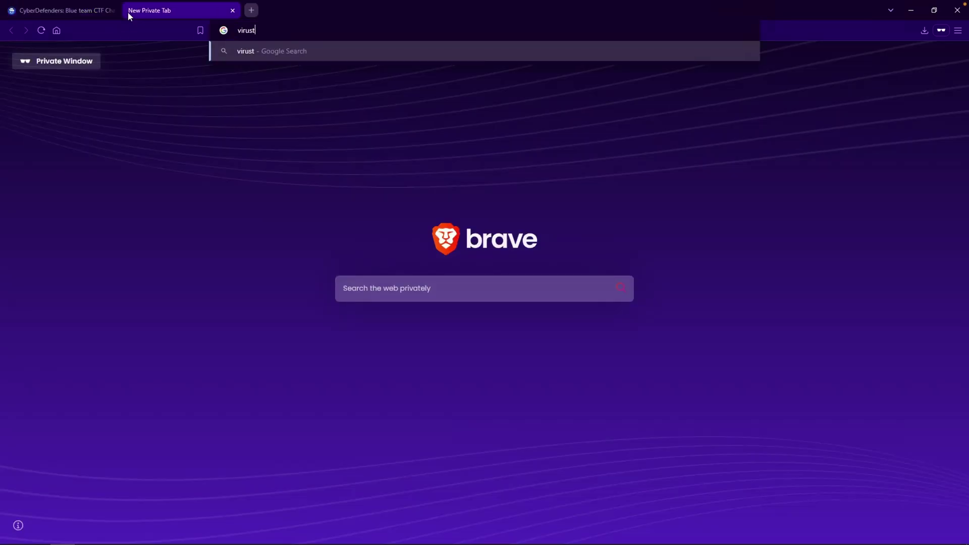
pyautogui.write('.com')
pyautogui.press('Return')
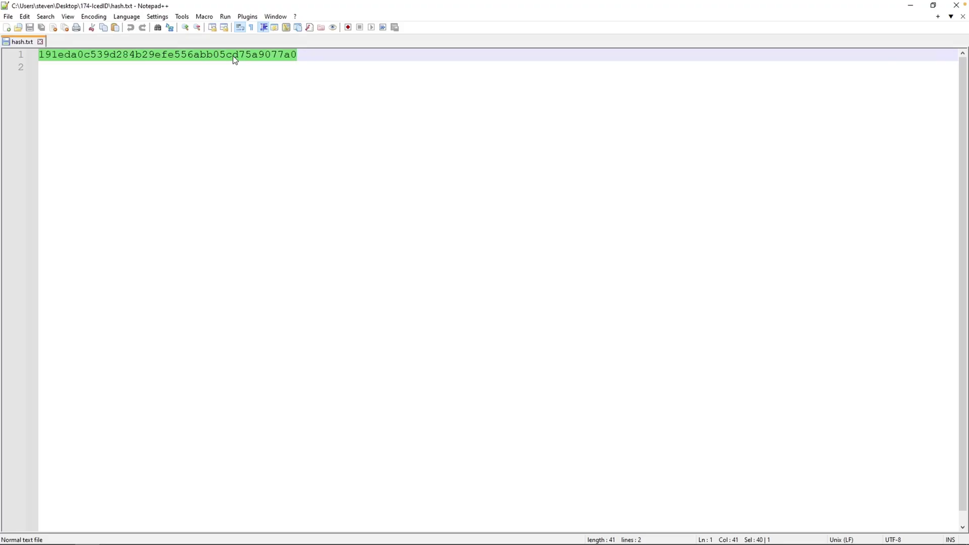
# Copy the hash from hash.txt in Notepad++ and search VirusTotal for it
pyautogui.rightClick(233, 57)
pyautogui.click(255, 74)
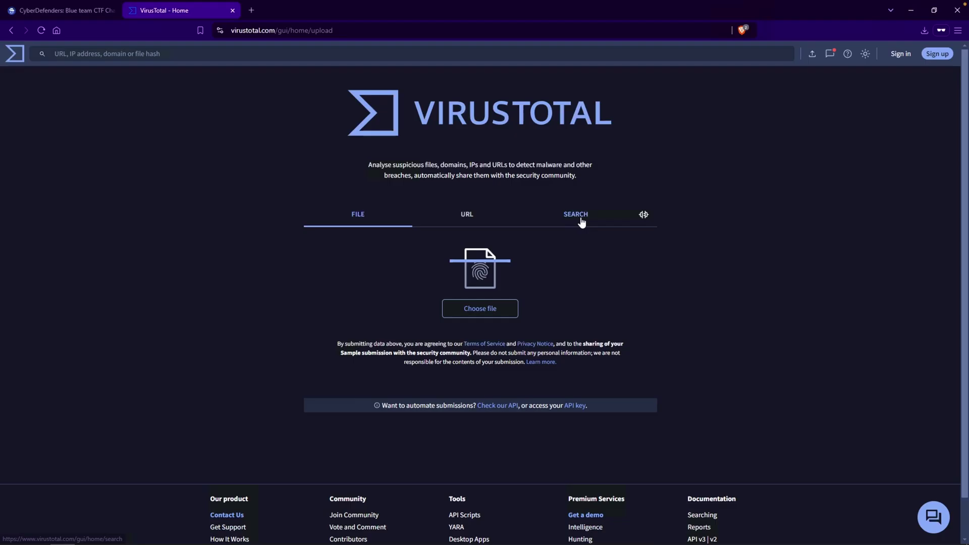
pyautogui.click(579, 216)
pyautogui.hotkey('ctrl', 'v')
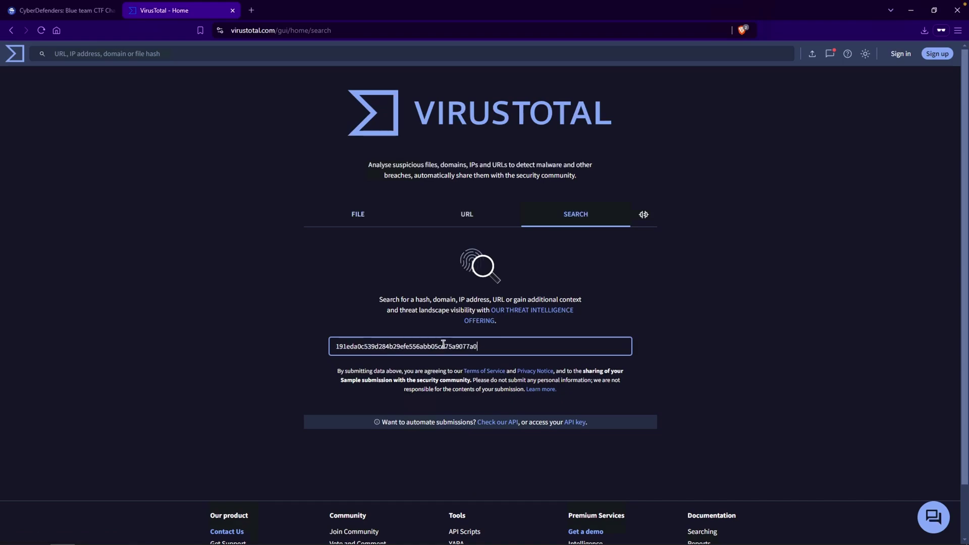
pyautogui.press('Return')
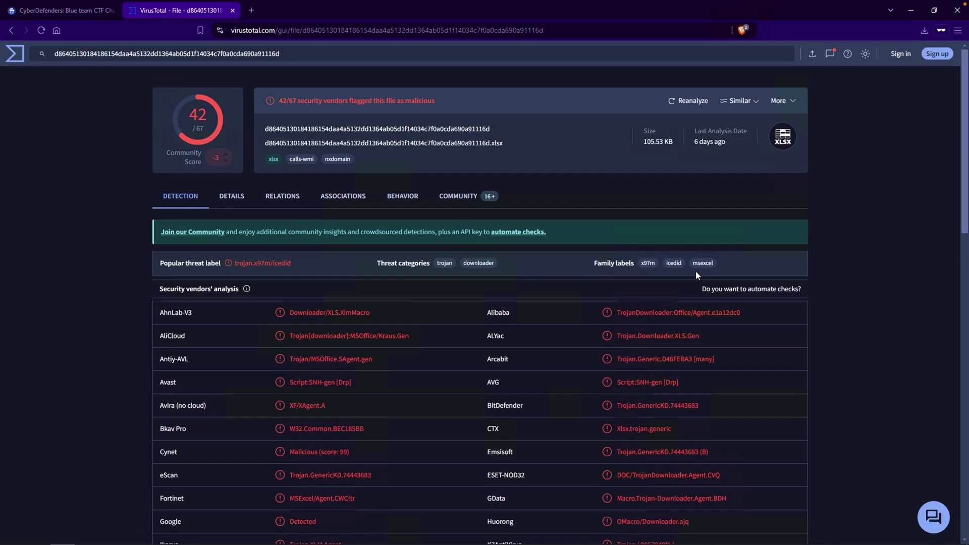
# Reread the lab's first question and examine the sample's basic properties, history and names in its VirusTotal details
pyautogui.click(62, 14)
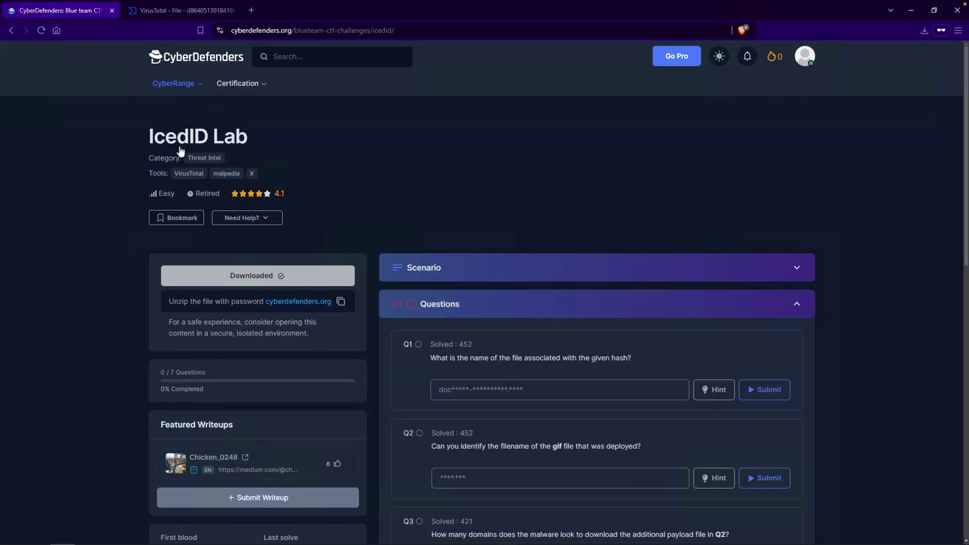
pyautogui.click(167, 10)
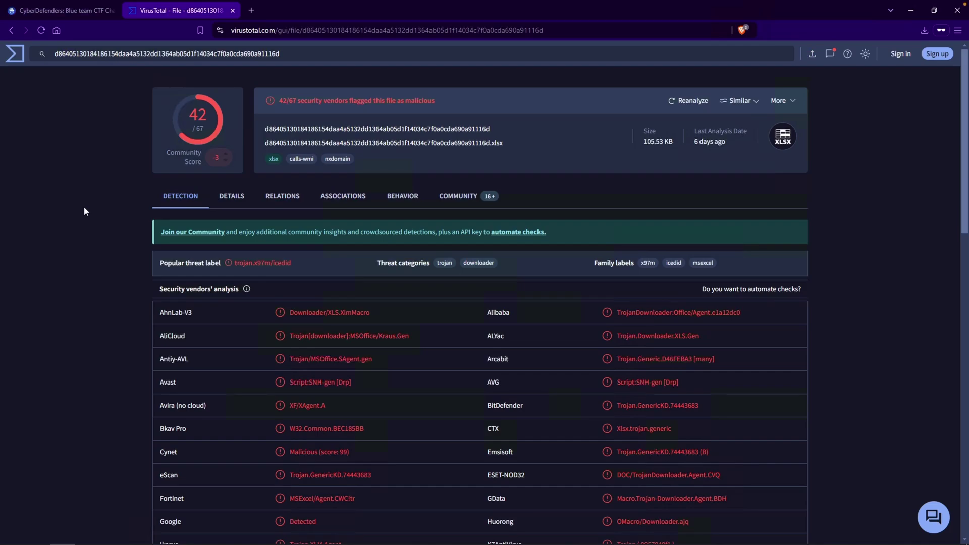
pyautogui.click(230, 202)
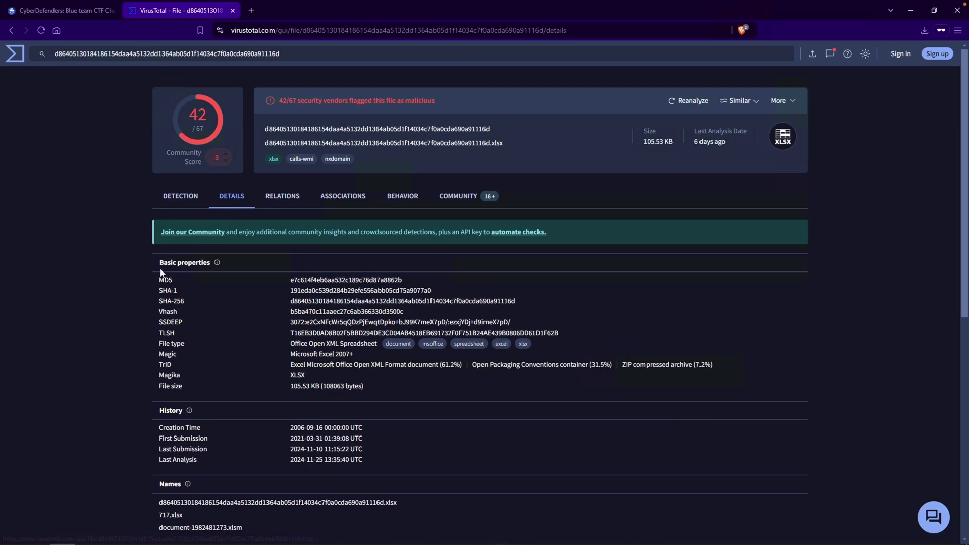
pyautogui.moveTo(158, 270); pyautogui.dragTo(184, 301)
pyautogui.click(229, 309)
pyautogui.scroll(-1, 228, 309)
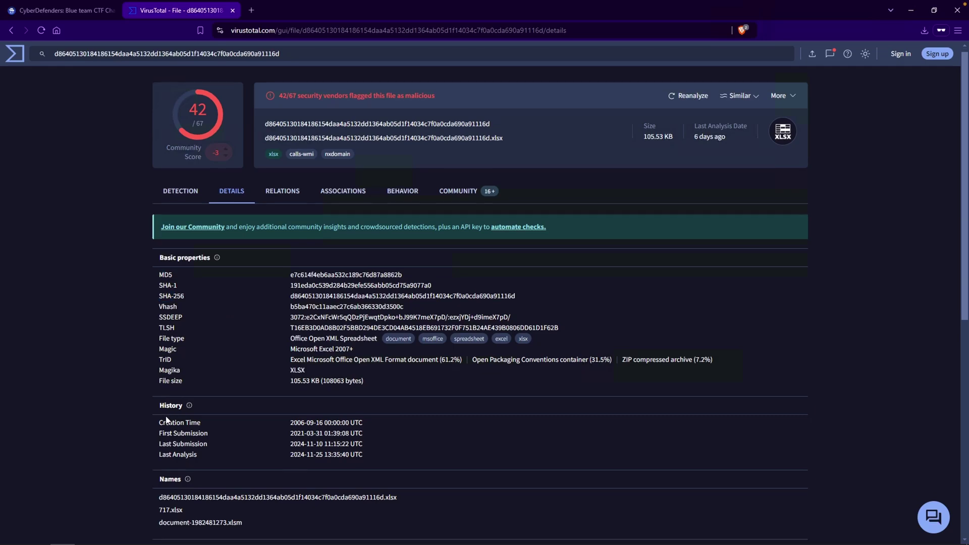
pyautogui.moveTo(167, 409); pyautogui.dragTo(202, 422)
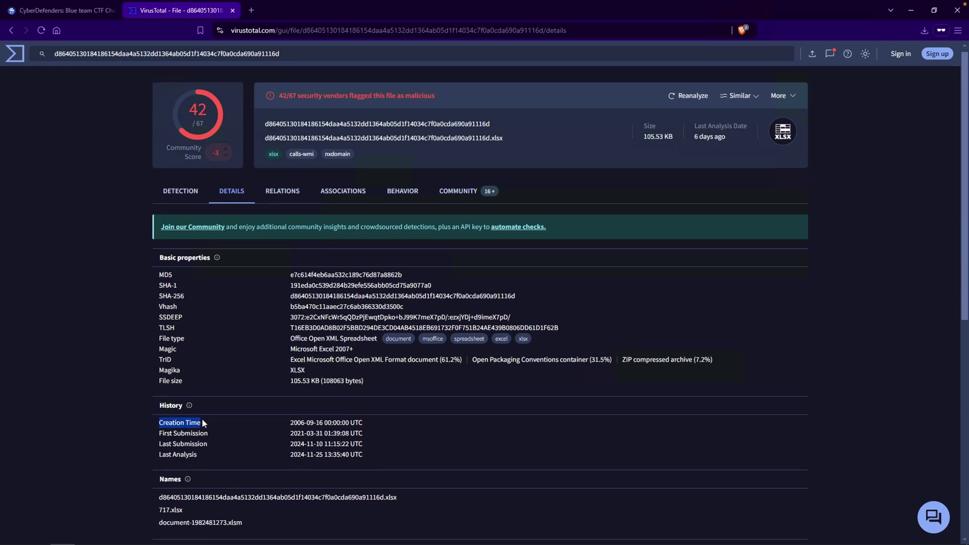
pyautogui.click(255, 422)
pyautogui.scroll(-3, 312, 432)
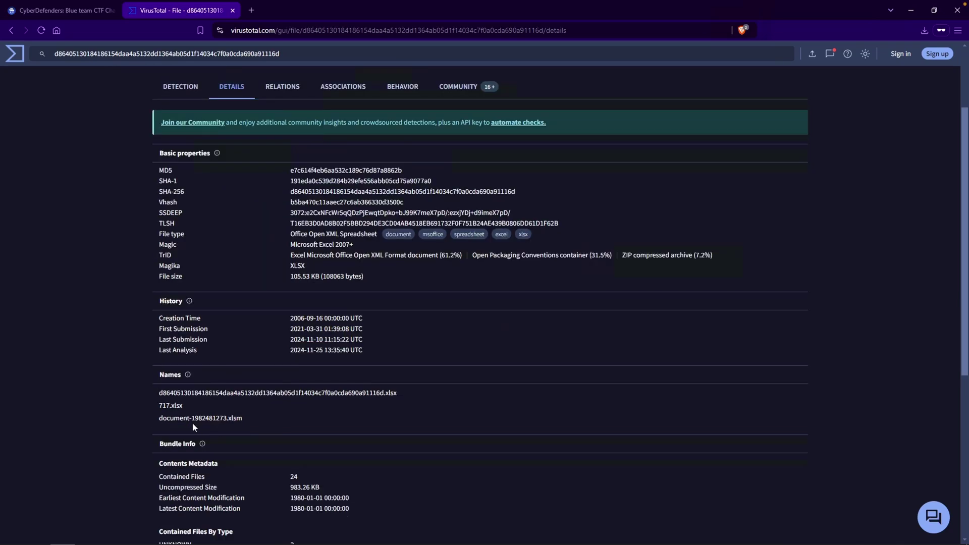
pyautogui.doubleClick(169, 341)
pyautogui.click(280, 374)
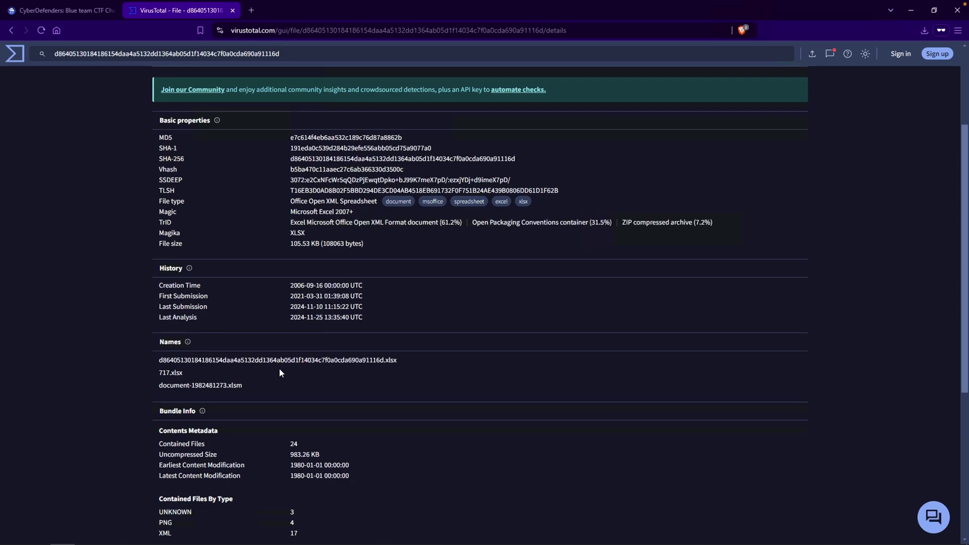
# Copy the file name document-1982481273.xlsm from the sample's VirusTotal names and submit it as the answer to Q1 of the IcedID lab
pyautogui.hotkey('ctrl', 'shift', 'Tab')
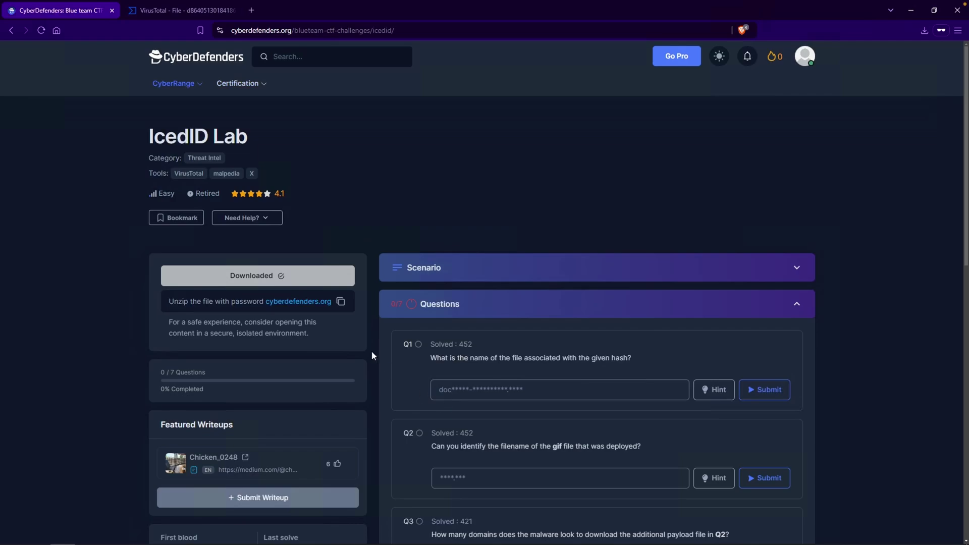
pyautogui.hotkey('ctrl', 'Tab')
pyautogui.moveTo(243, 386); pyautogui.dragTo(160, 393)
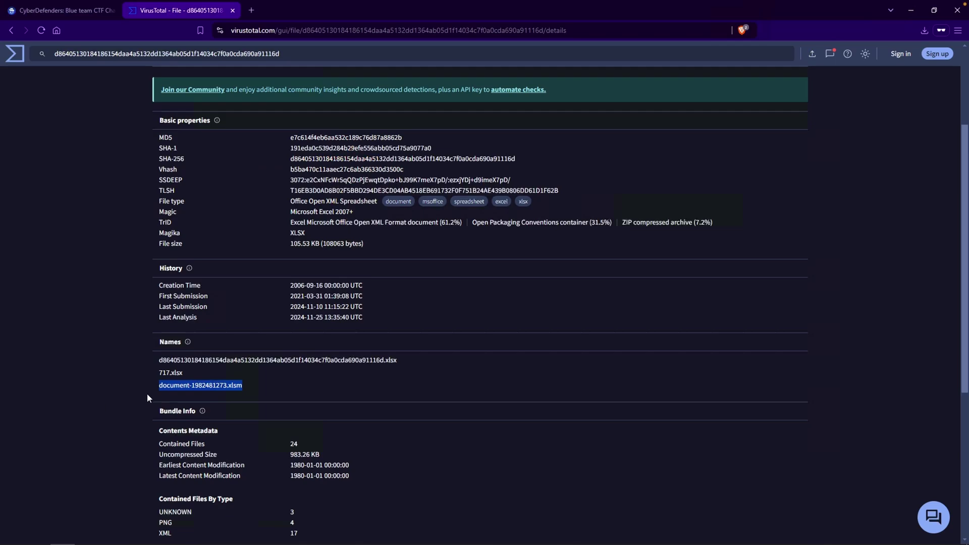
pyautogui.rightClick(219, 391)
pyautogui.click(221, 397)
pyautogui.click(76, 10)
pyautogui.click(468, 390)
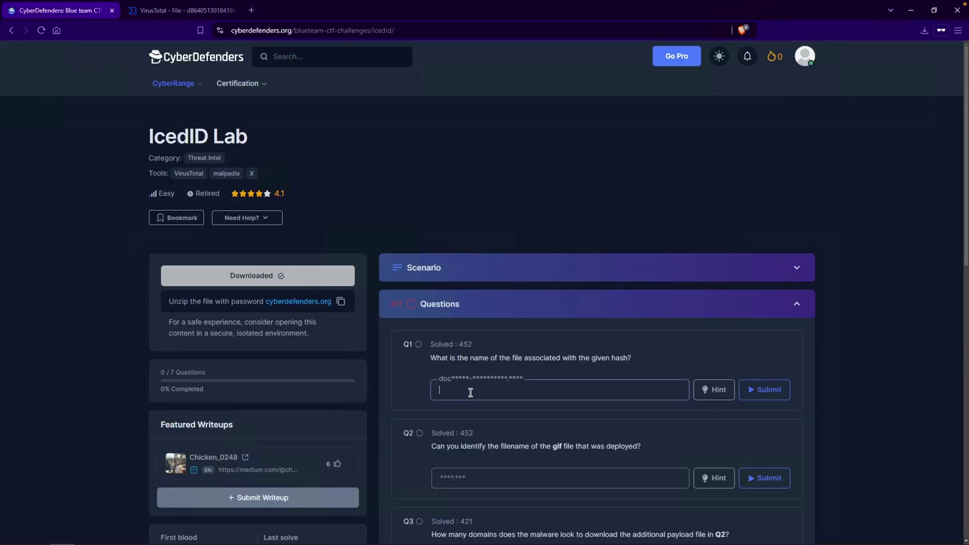
pyautogui.hotkey('ctrl', 'v')
pyautogui.click(774, 389)
# Read Q2 about the deployed gif file, look through the sample's remaining VirusTotal details, and open its relations
pyautogui.scroll(-3, 569, 274)
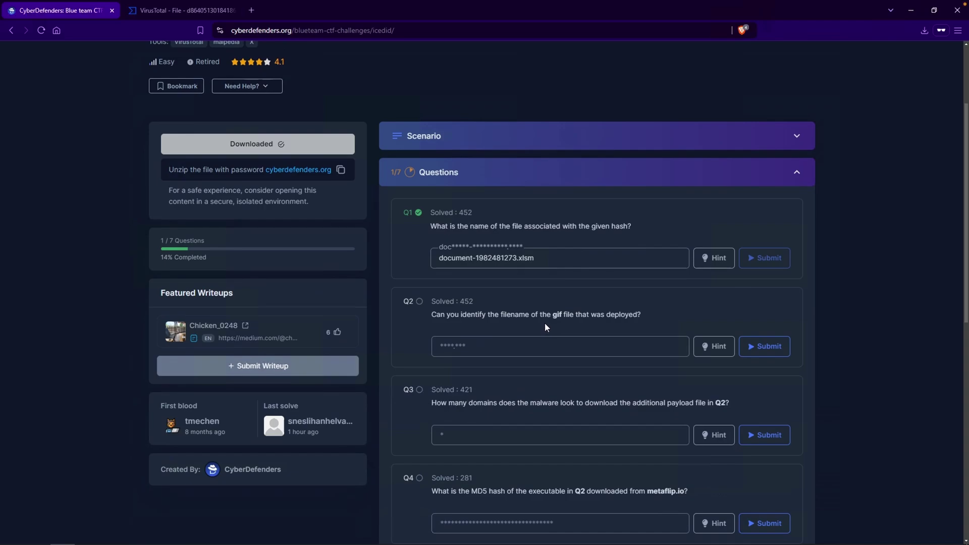
pyautogui.click(168, 9)
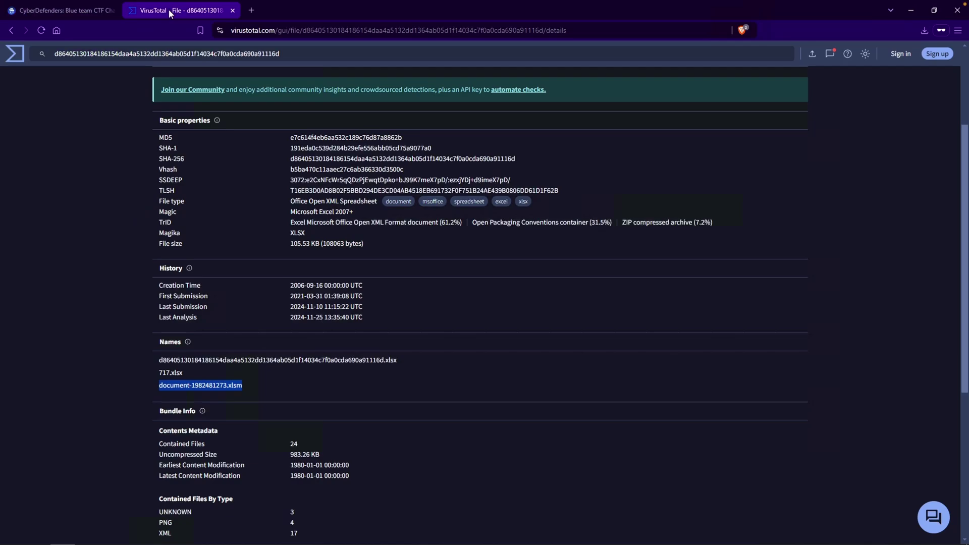
pyautogui.scroll(-3, 450, 284)
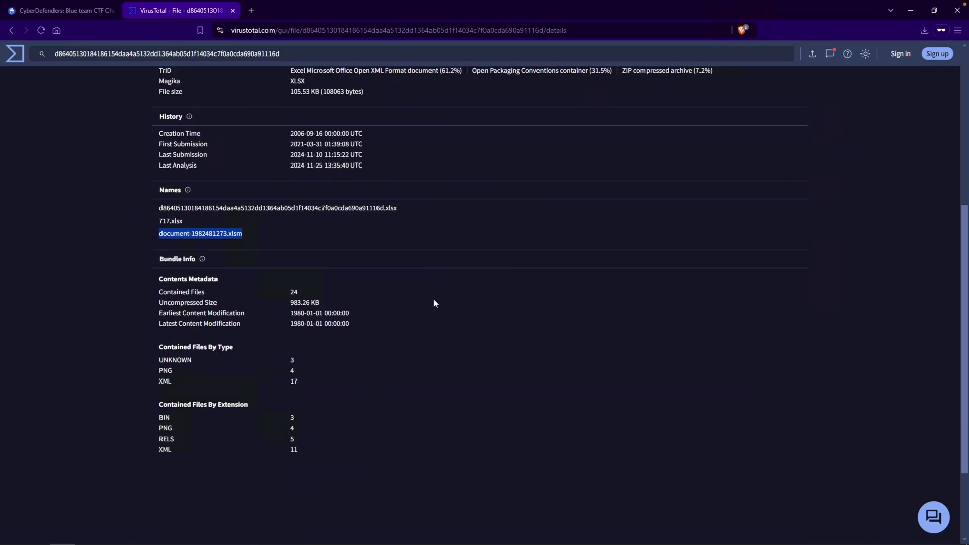
pyautogui.scroll(-2, 431, 303)
pyautogui.scroll(8, 422, 301)
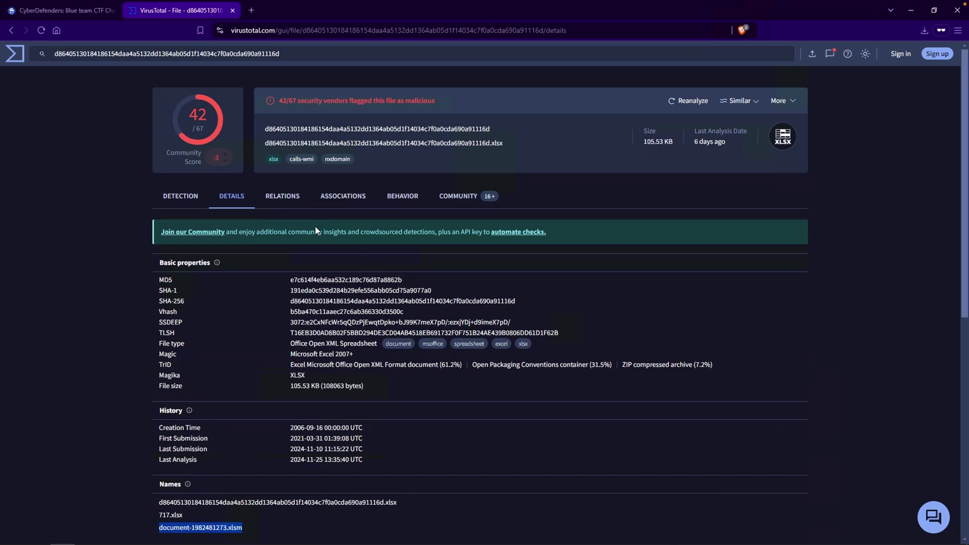
pyautogui.click(287, 204)
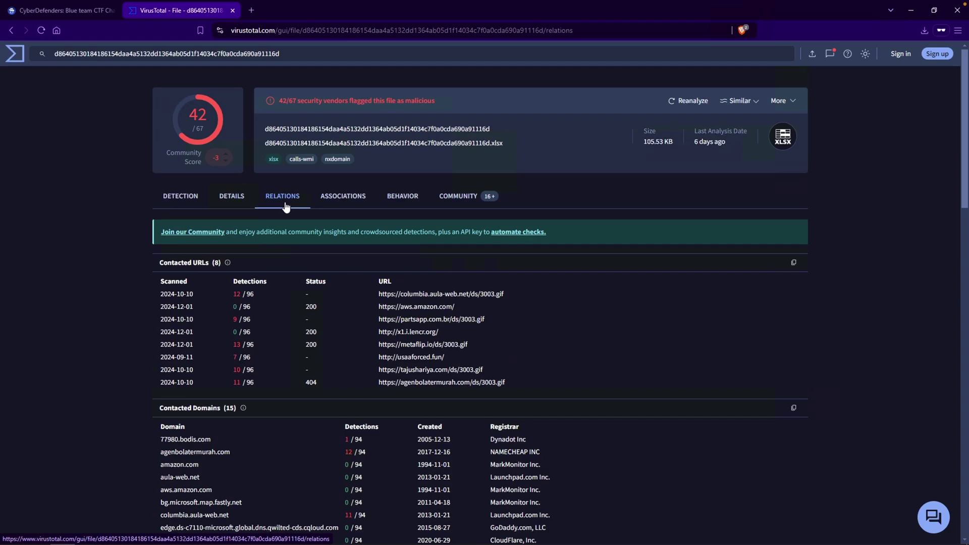
# Examine the sample's contacted URLs, domains and IP addresses and its bundled and dropped files for the deployed gif
pyautogui.moveTo(160, 263); pyautogui.dragTo(208, 263)
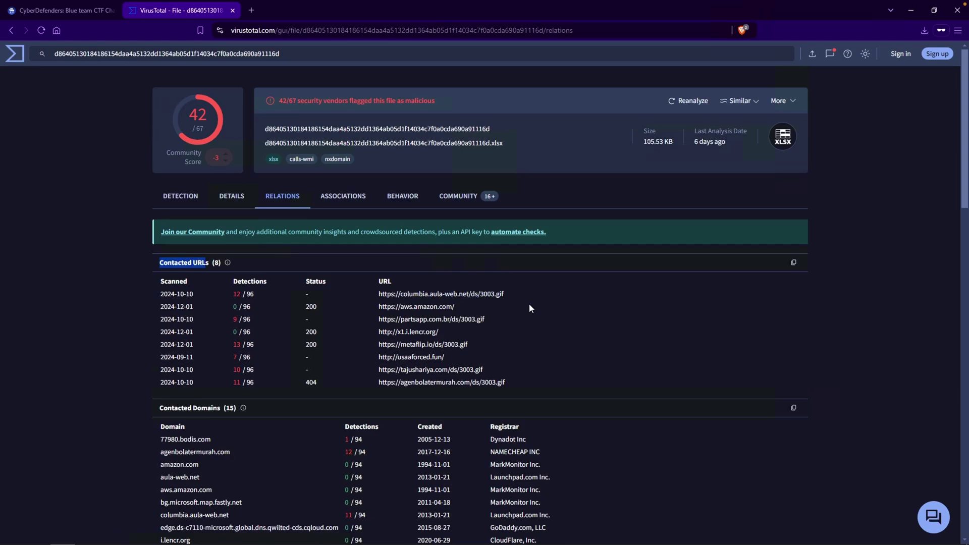
pyautogui.scroll(-1, 529, 307)
pyautogui.moveTo(163, 403); pyautogui.dragTo(208, 419)
pyautogui.click(204, 403)
pyautogui.scroll(-3, 186, 411)
pyautogui.scroll(-4, 208, 416)
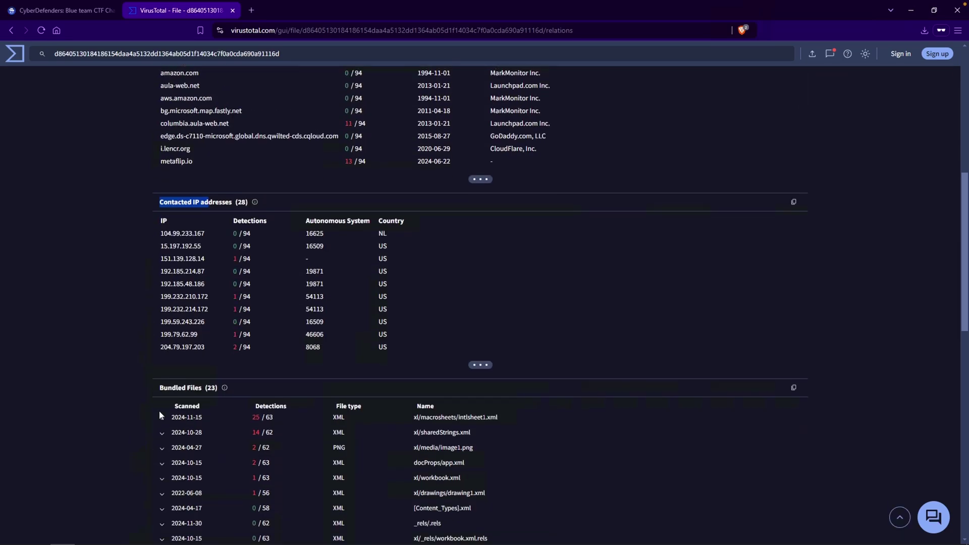
pyautogui.moveTo(159, 350); pyautogui.dragTo(191, 350)
pyautogui.click(139, 326)
pyautogui.scroll(1, 138, 326)
pyautogui.scroll(-4, 136, 328)
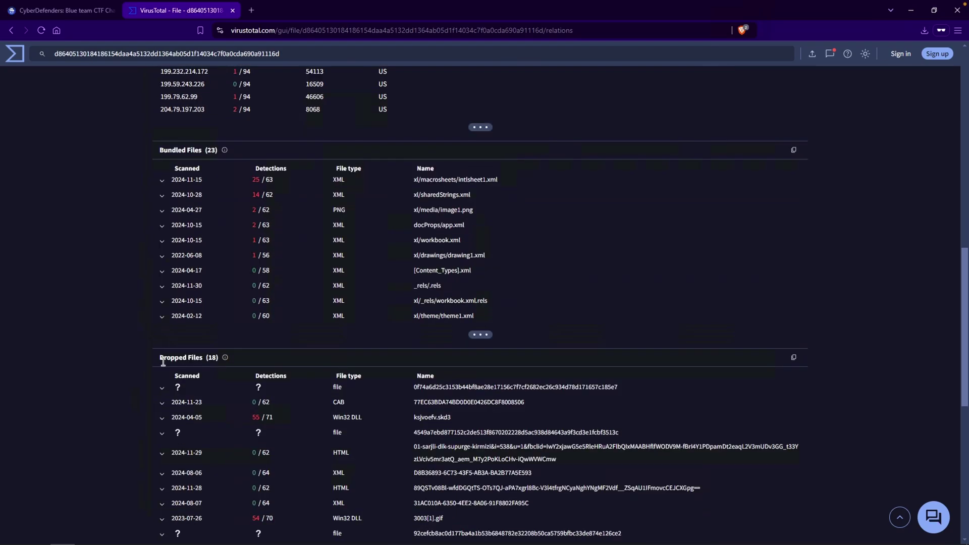
pyautogui.moveTo(160, 358); pyautogui.dragTo(203, 358)
pyautogui.scroll(10, 620, 401)
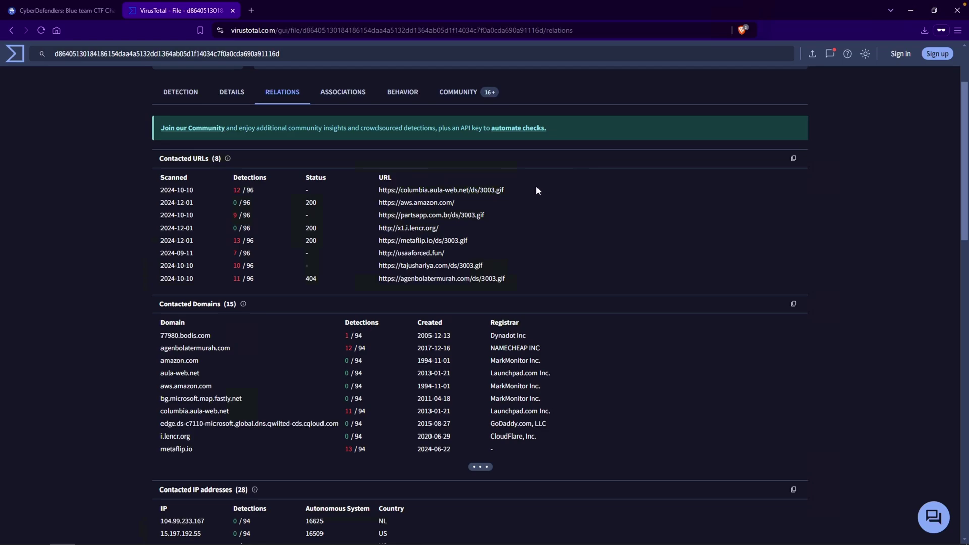
# Submit 3003.gif as the answer to Q2 in the IcedID lab
pyautogui.hotkey('ctrl', 'Tab')
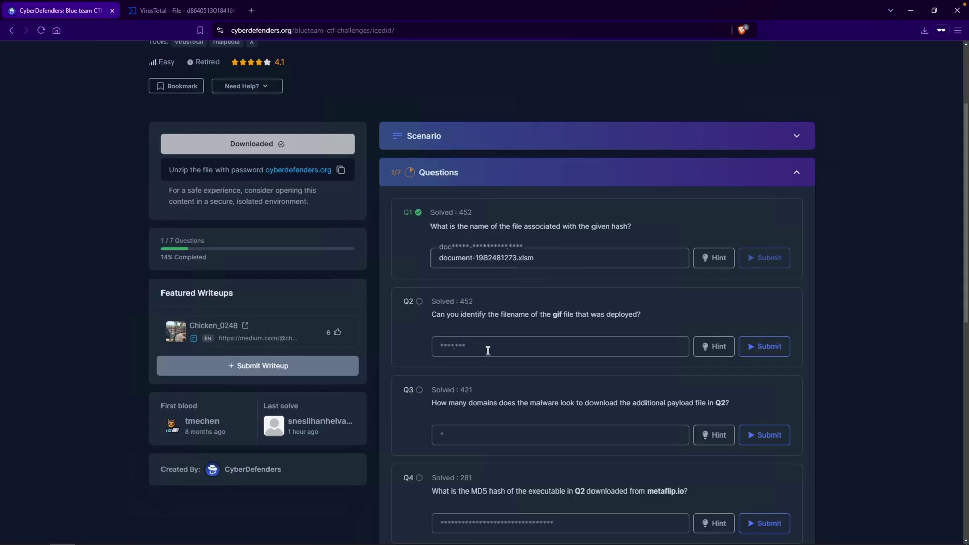
pyautogui.click(487, 350)
pyautogui.write('3003.gif')
pyautogui.click(769, 349)
# Check the contacted URLs in VirusTotal for domains serving the gif and submit 5 as the answer to Q3
pyautogui.scroll(-4, 510, 293)
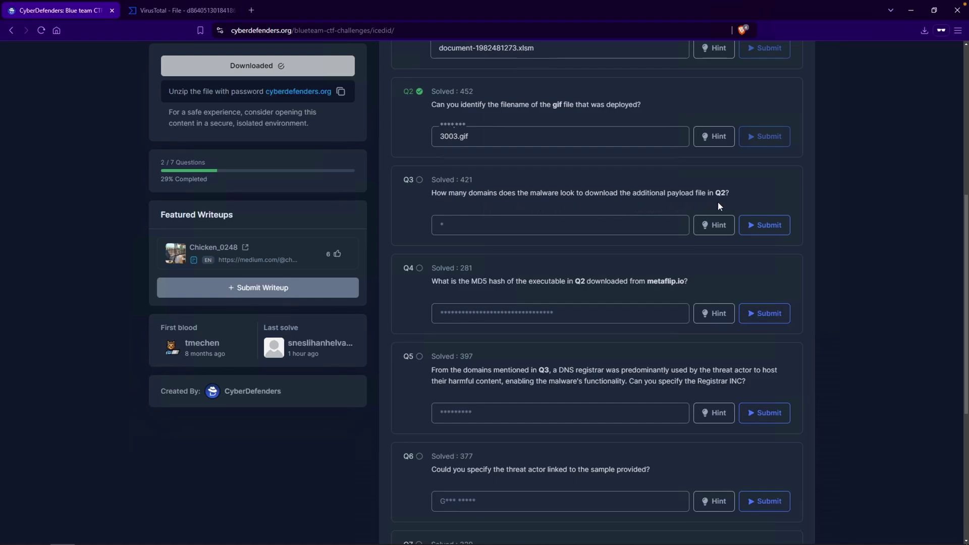
pyautogui.hotkey('ctrl', 'Tab')
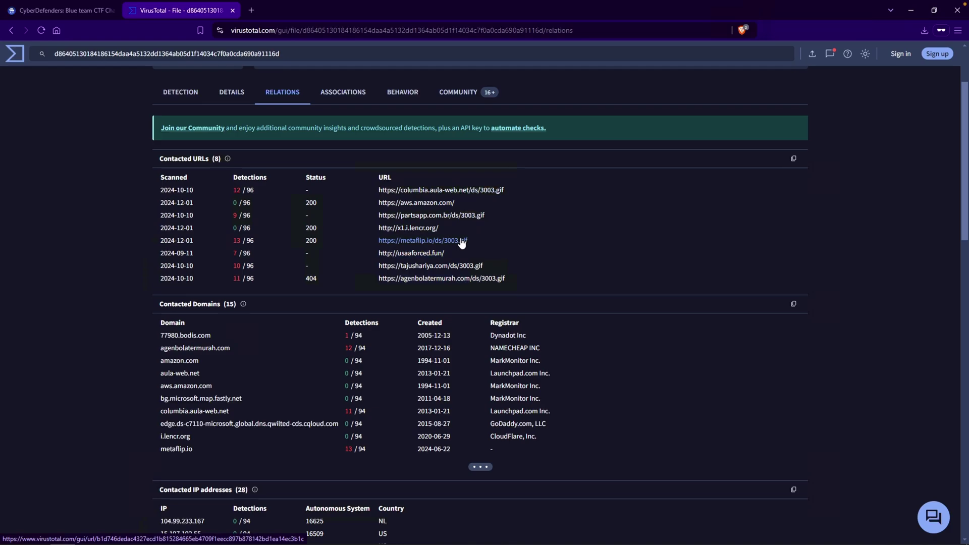
pyautogui.hotkey('ctrl', 'shift', 'Tab')
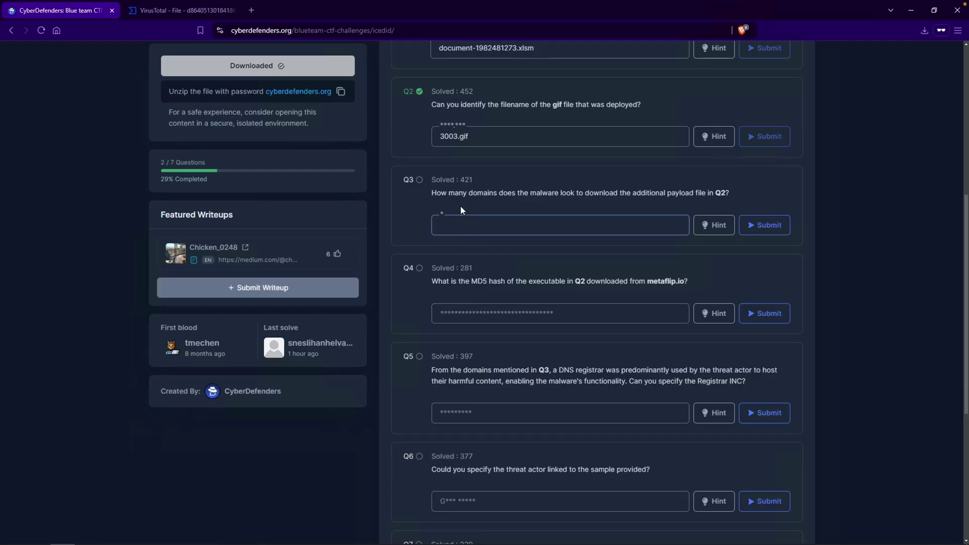
pyautogui.write('5')
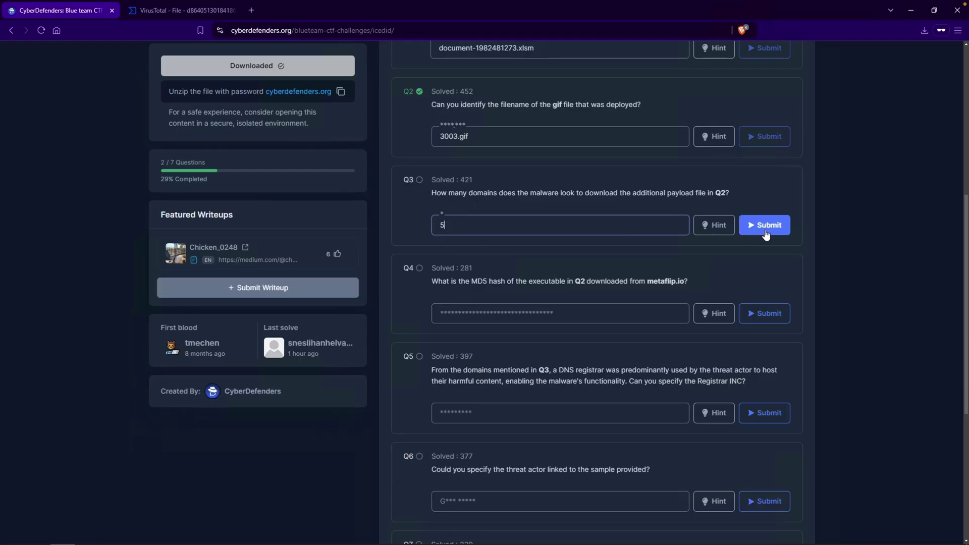
pyautogui.click(767, 225)
pyautogui.moveTo(432, 282); pyautogui.dragTo(685, 281)
pyautogui.click(564, 251)
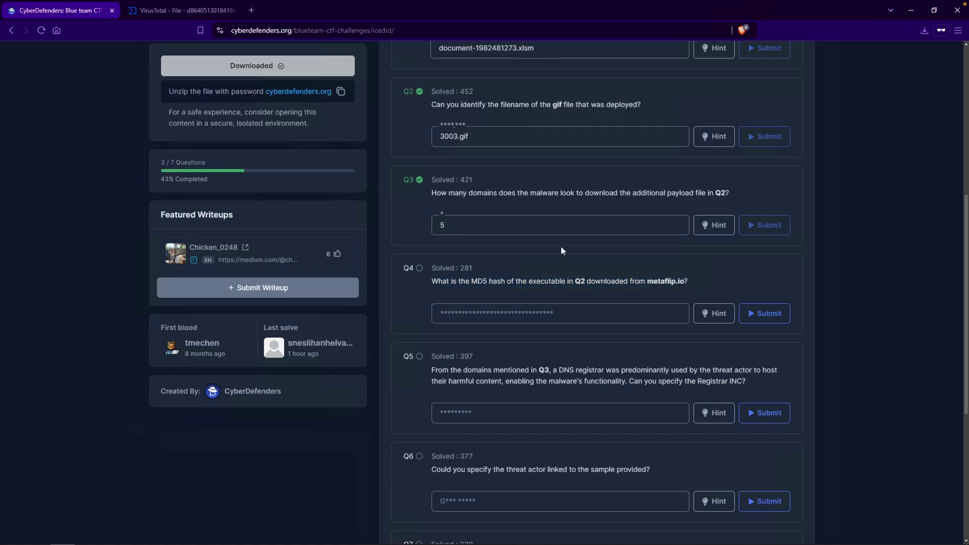
pyautogui.scroll(1, 553, 240)
pyautogui.click(478, 141)
pyautogui.hotkey('ctrl', 'a')
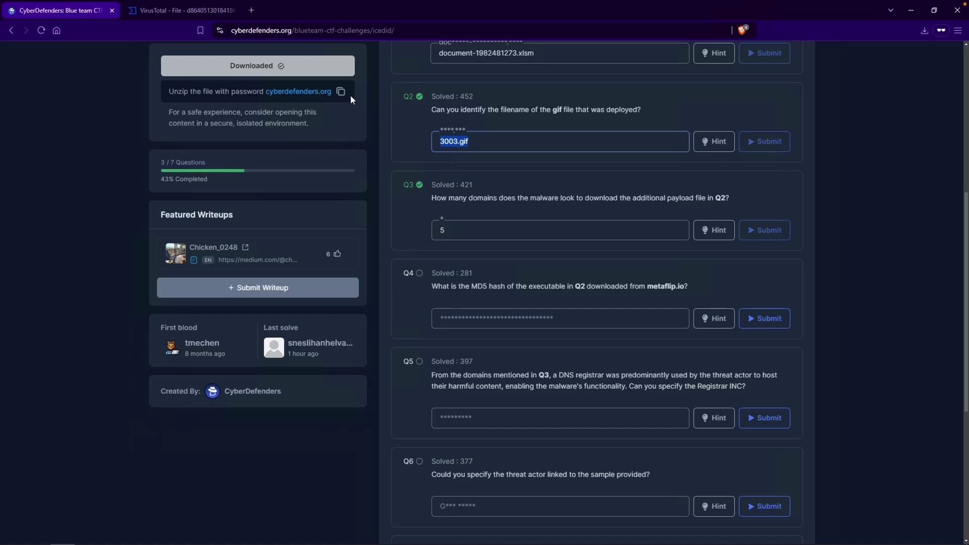
pyautogui.hotkey('ctrl', 'Tab')
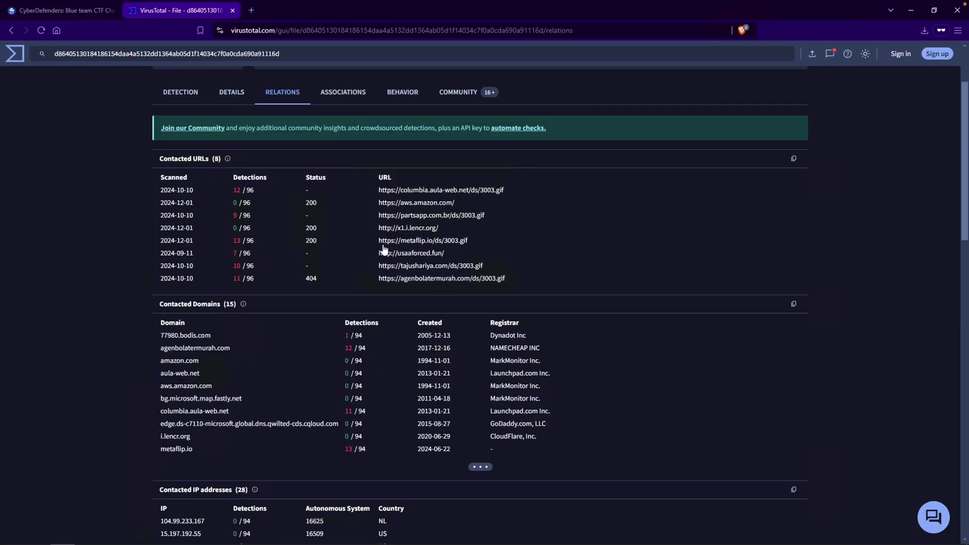
pyautogui.click(465, 244)
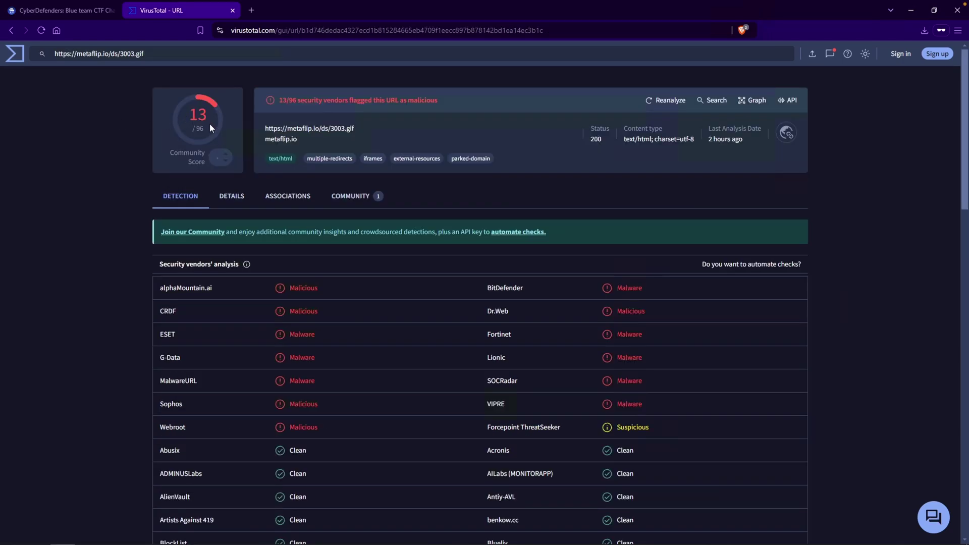
# Open the metaflip.io URL's details and examine its vendor categories and its submission and analysis history
pyautogui.click(239, 201)
pyautogui.moveTo(163, 264)
pyautogui.mouseDown()
pyautogui.moveTo(194, 264)
pyautogui.moveTo(178, 264)
pyautogui.mouseUp()
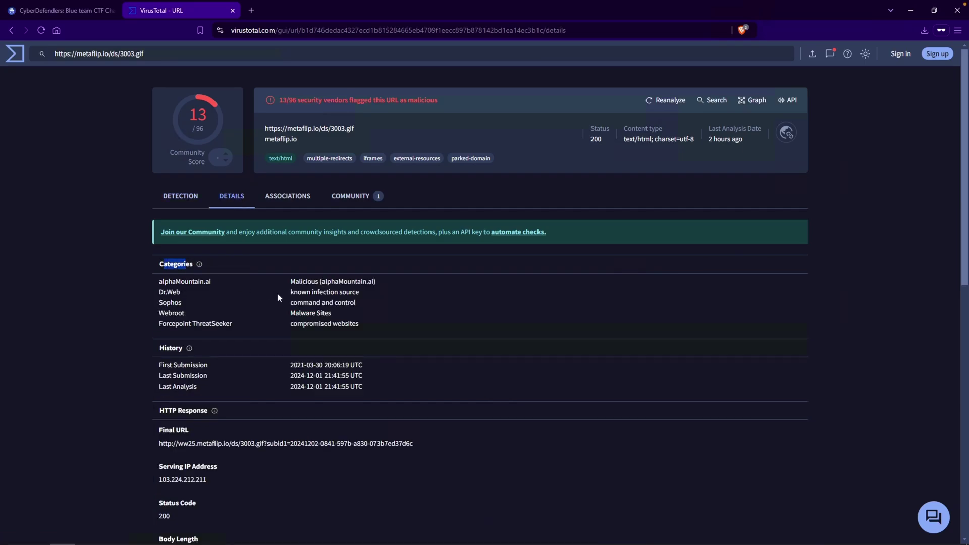
pyautogui.moveTo(290, 293); pyautogui.dragTo(356, 292)
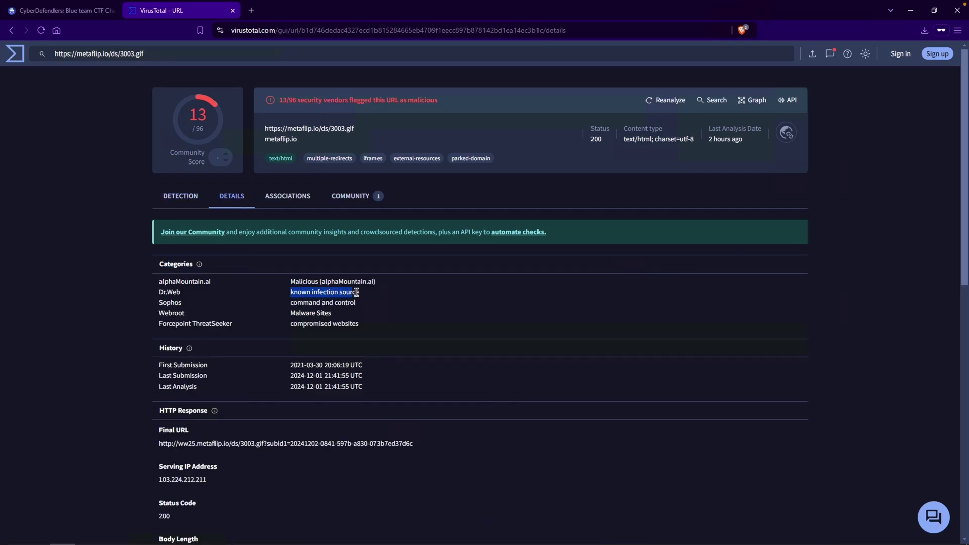
pyautogui.moveTo(290, 303); pyautogui.dragTo(359, 304)
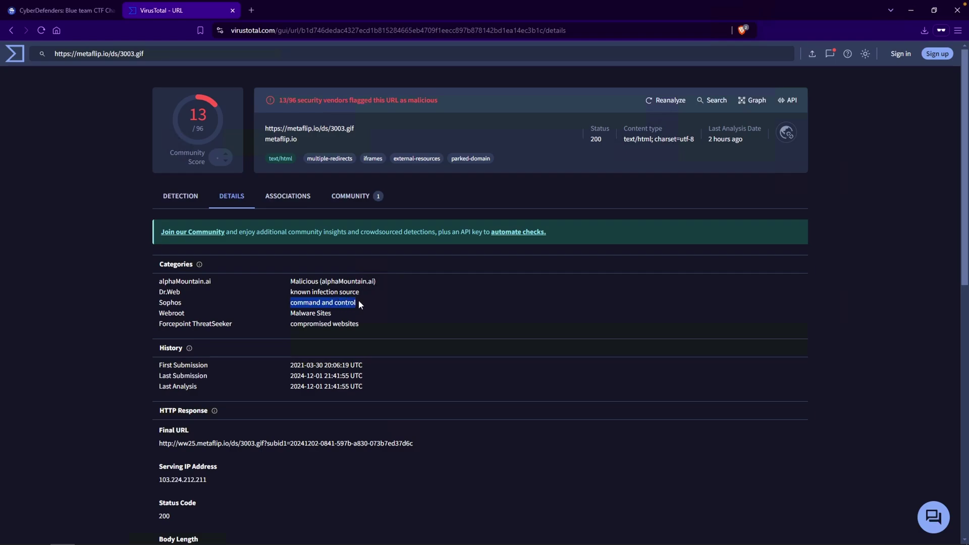
pyautogui.moveTo(291, 313); pyautogui.dragTo(359, 325)
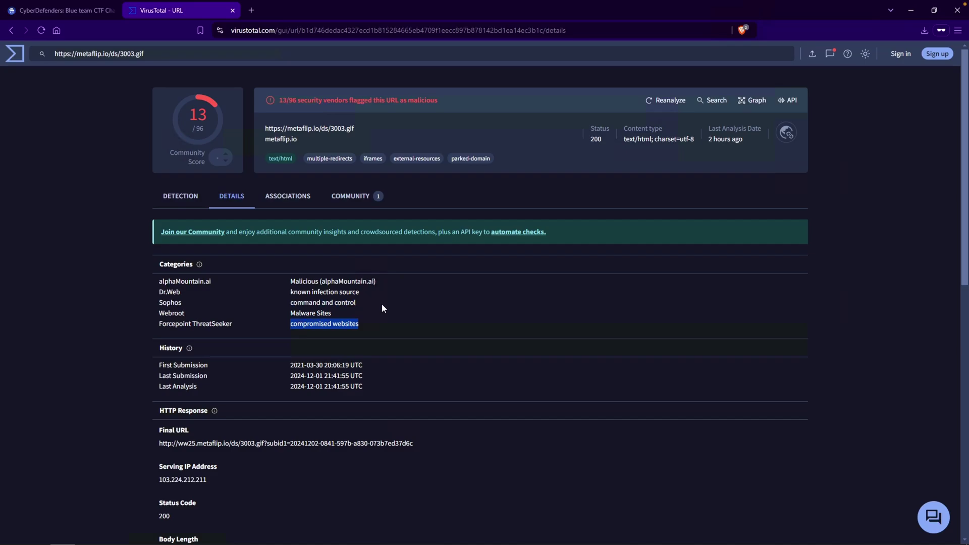
pyautogui.scroll(-1, 196, 338)
pyautogui.moveTo(167, 344); pyautogui.dragTo(208, 360)
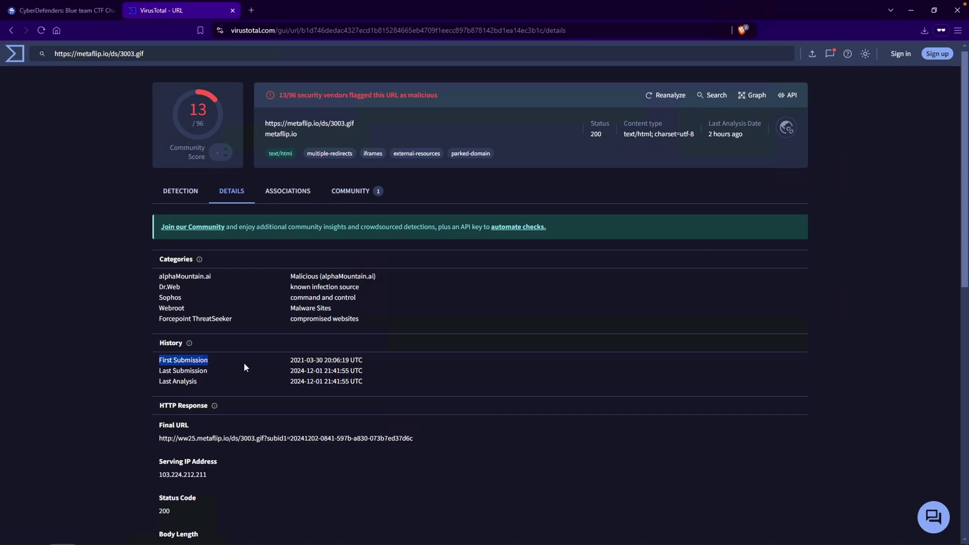
pyautogui.moveTo(290, 360); pyautogui.dragTo(368, 360)
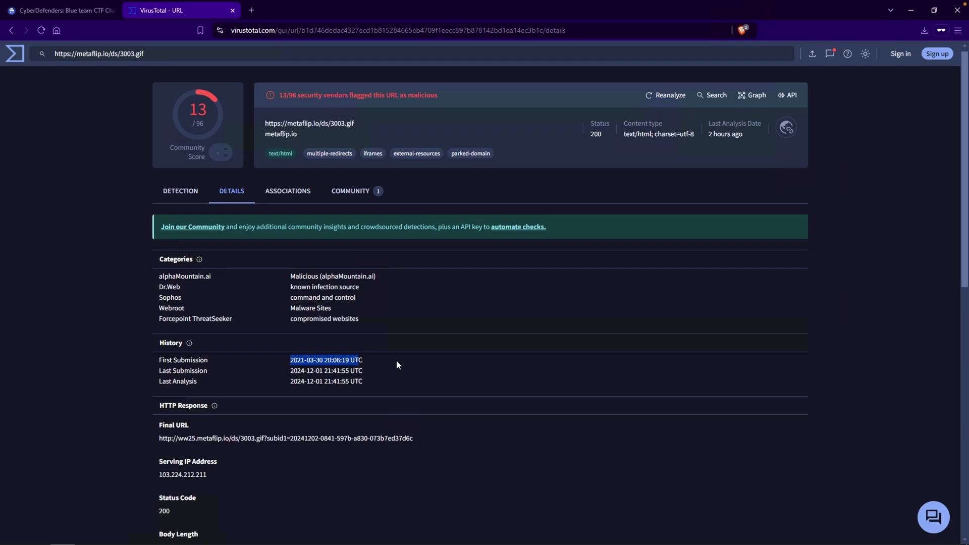
pyautogui.moveTo(170, 374); pyautogui.dragTo(198, 385)
pyautogui.click(175, 385)
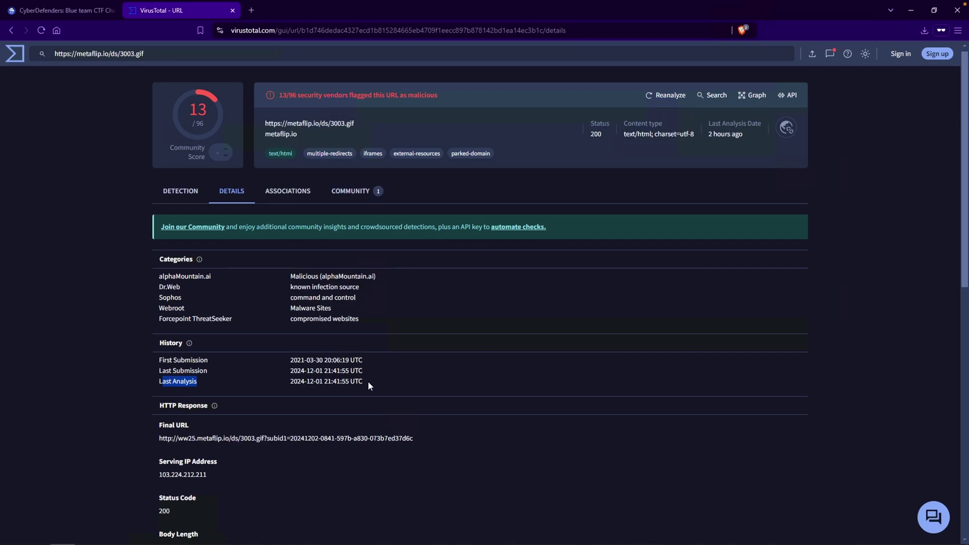
pyautogui.moveTo(370, 361); pyautogui.dragTo(284, 359)
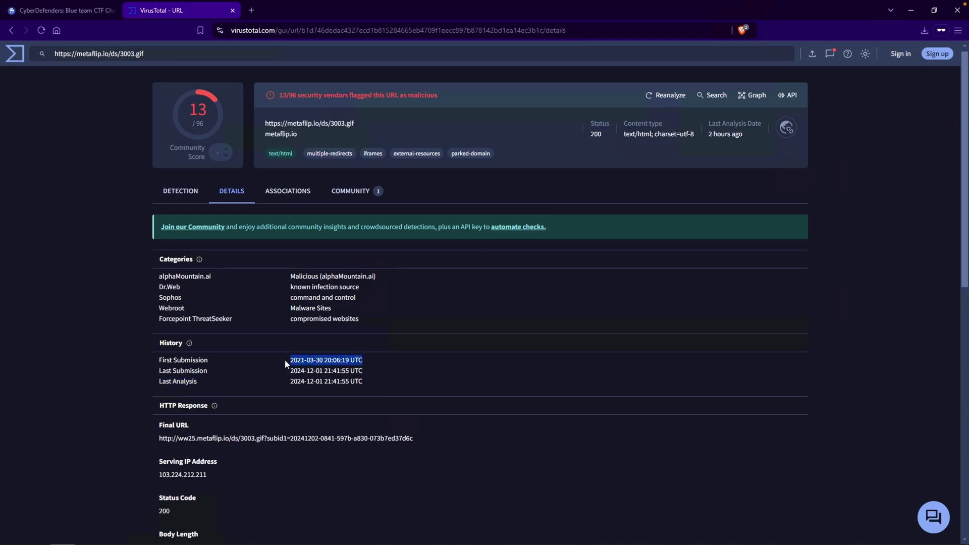
# Examine the final URL and serving IP address in the metaflip.io URL's HTTP response details
pyautogui.scroll(-1, 422, 363)
pyautogui.scroll(-2, 240, 384)
pyautogui.moveTo(158, 366); pyautogui.dragTo(267, 379)
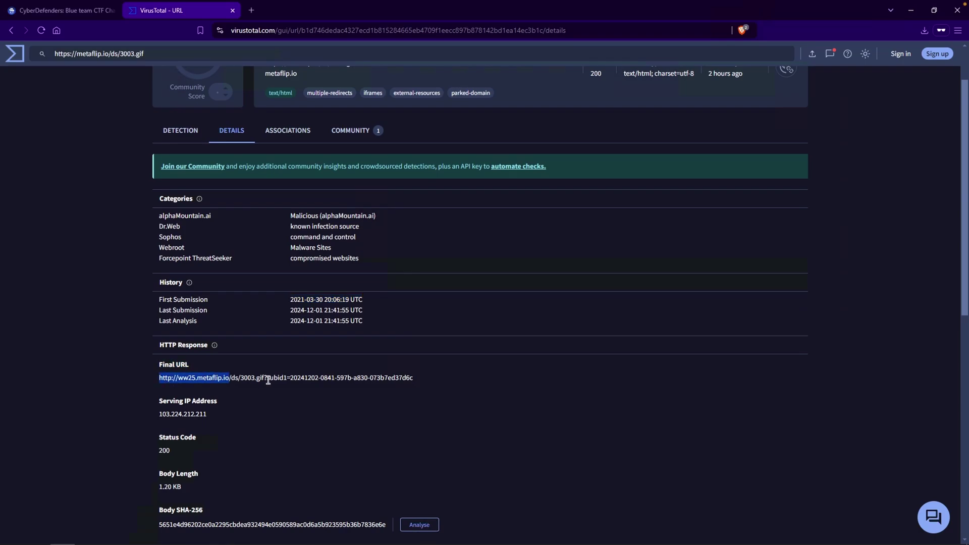
pyautogui.moveTo(217, 414); pyautogui.dragTo(158, 414)
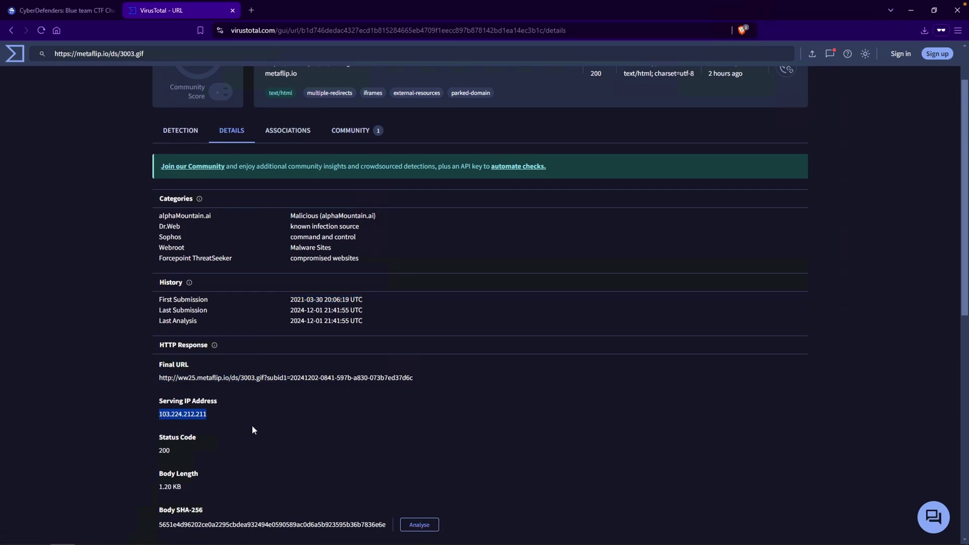
# Reread Q4's wording about the executable and examine the body SHA-256 and headers in the metaflip.io URL's HTTP response
pyautogui.click(78, 11)
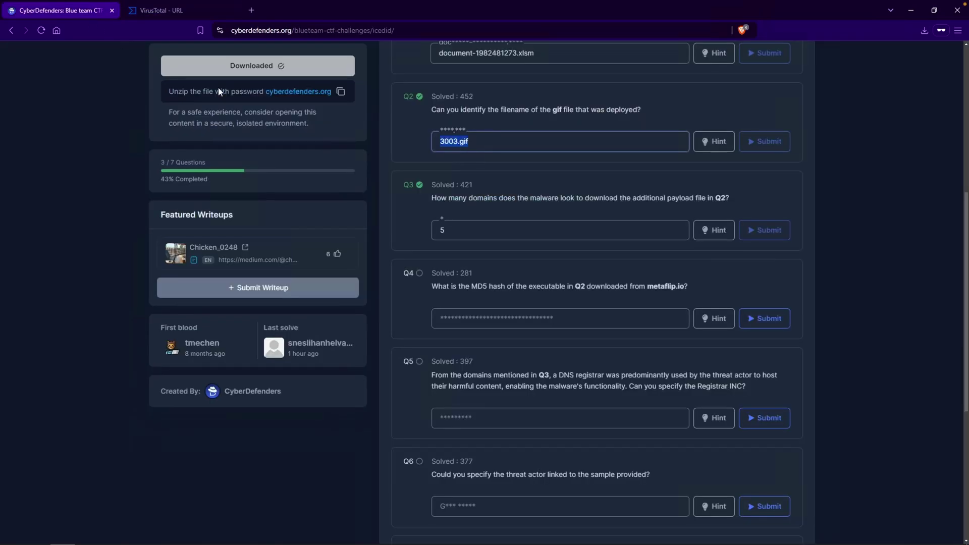
pyautogui.moveTo(470, 286); pyautogui.dragTo(565, 286)
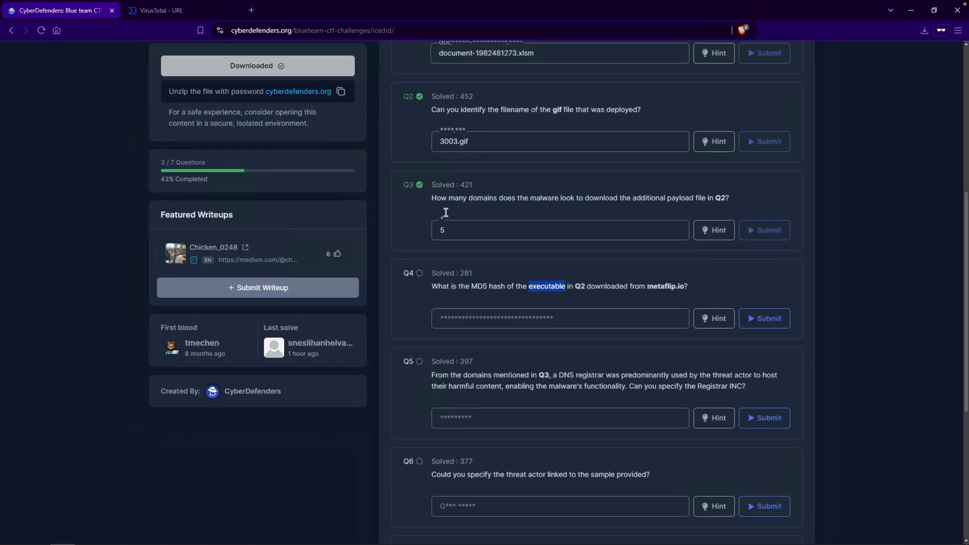
pyautogui.click(146, 11)
pyautogui.click(292, 251)
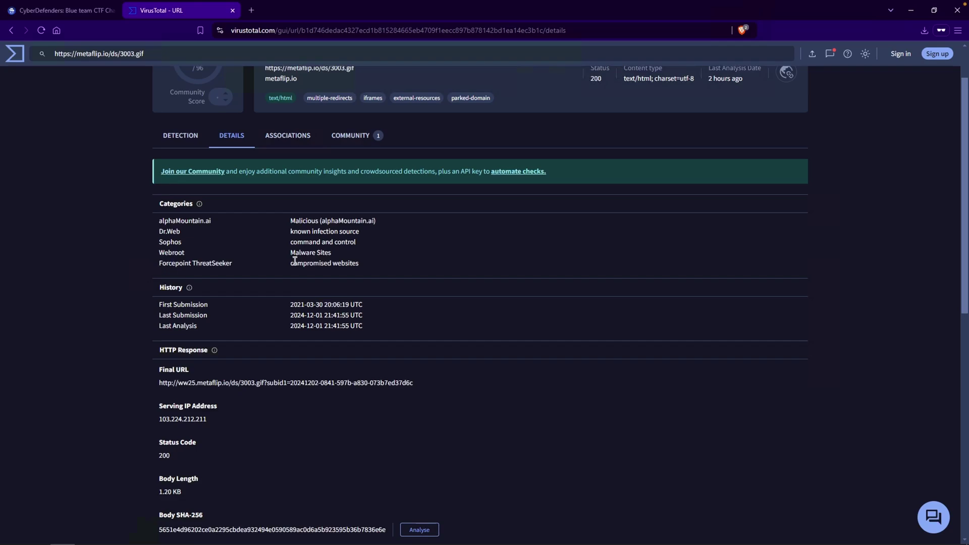
pyautogui.scroll(-2, 294, 262)
pyautogui.scroll(-3, 296, 266)
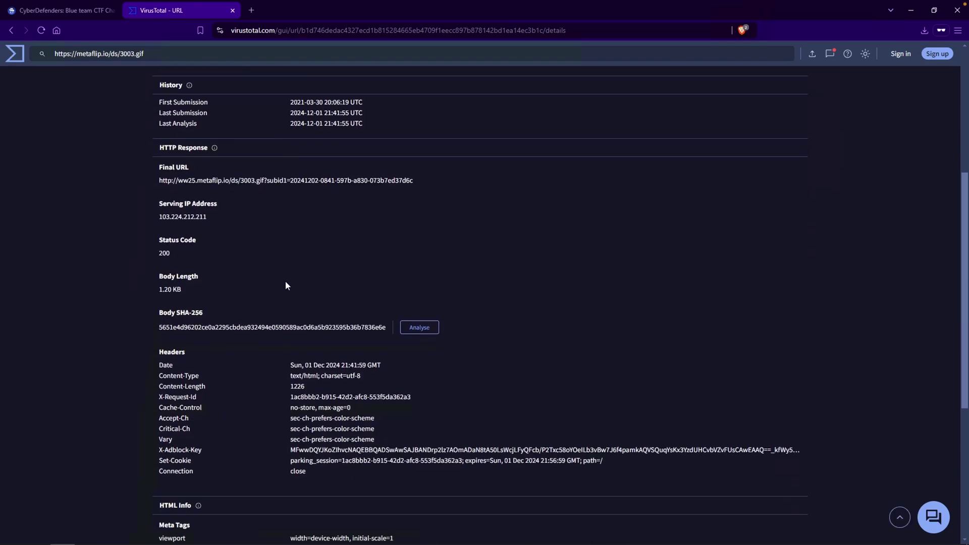
pyautogui.scroll(-2, 284, 282)
pyautogui.moveTo(207, 181); pyautogui.dragTo(179, 180)
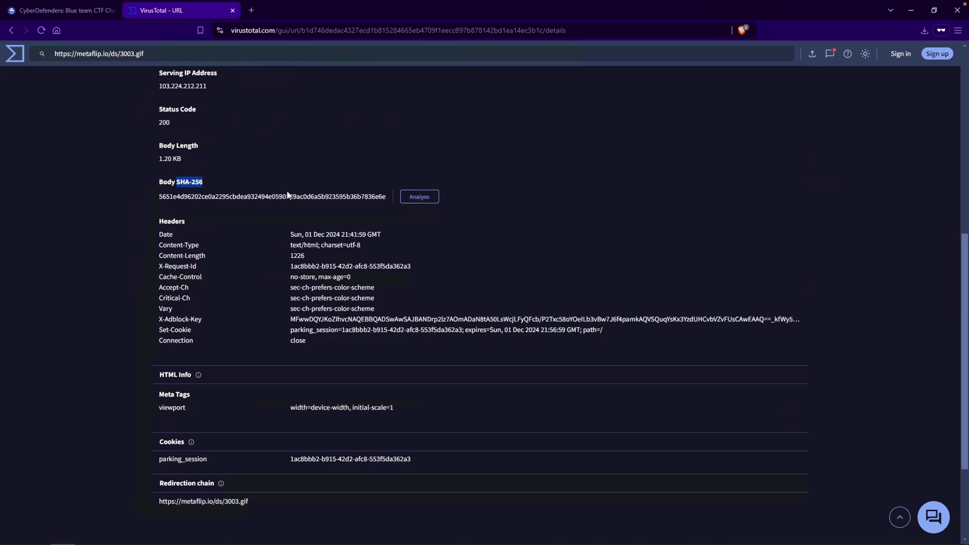
pyautogui.click(316, 183)
# Examine the metaflip.io URL's associated threats and its community graphs and comments
pyautogui.scroll(10, 316, 183)
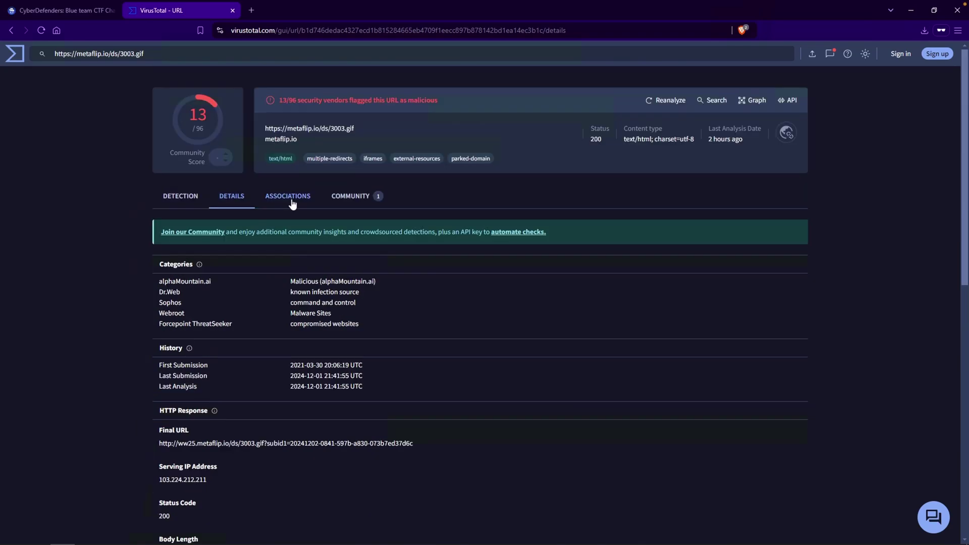
pyautogui.click(295, 209)
pyautogui.scroll(-3, 302, 222)
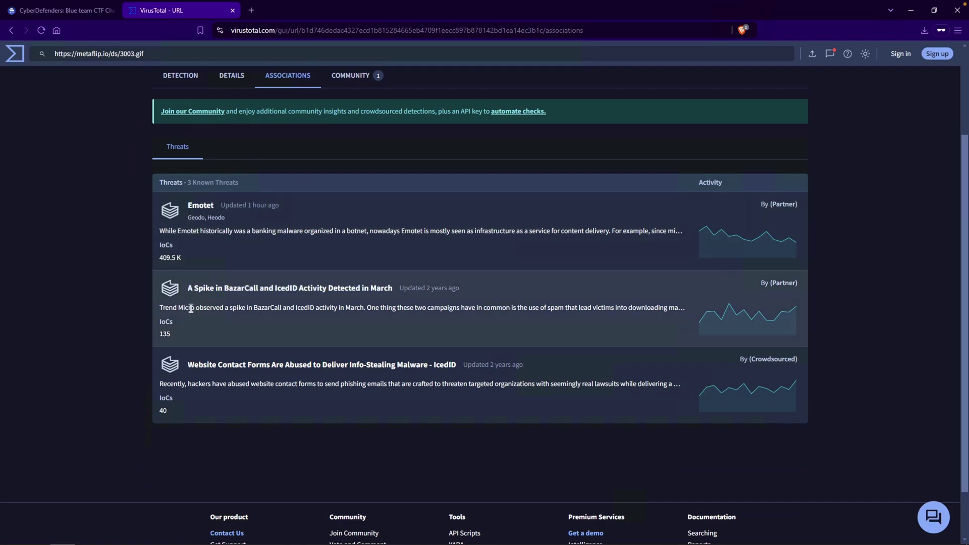
pyautogui.moveTo(205, 384); pyautogui.dragTo(277, 385)
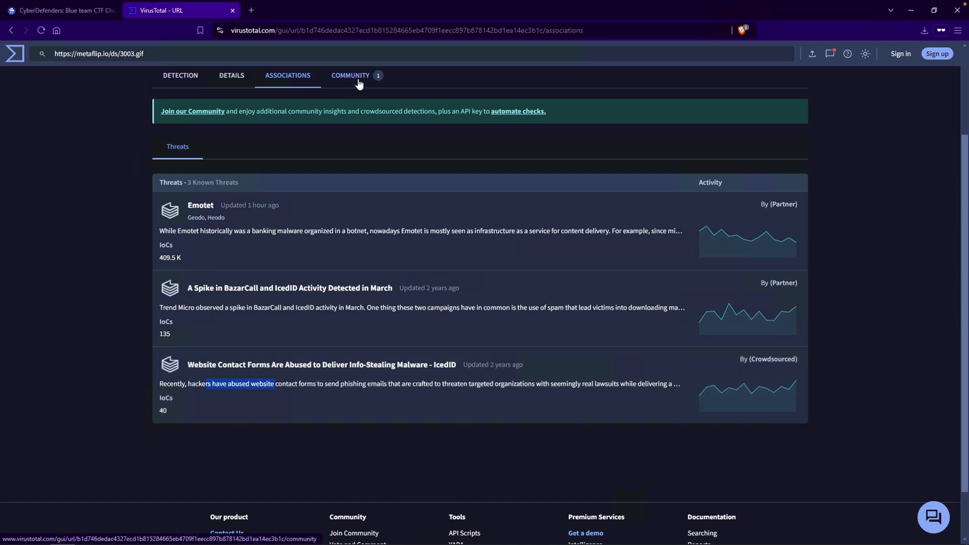
pyautogui.click(357, 80)
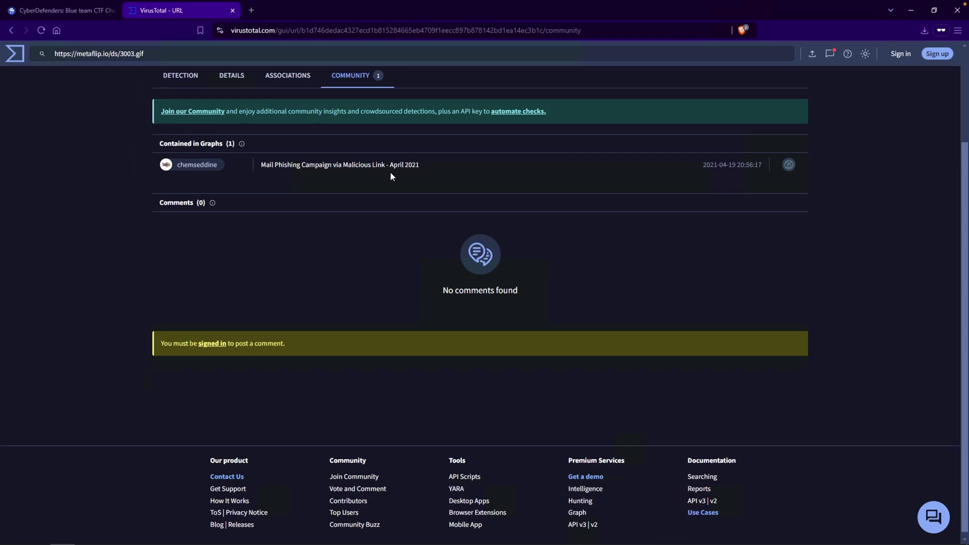
pyautogui.scroll(1, 304, 147)
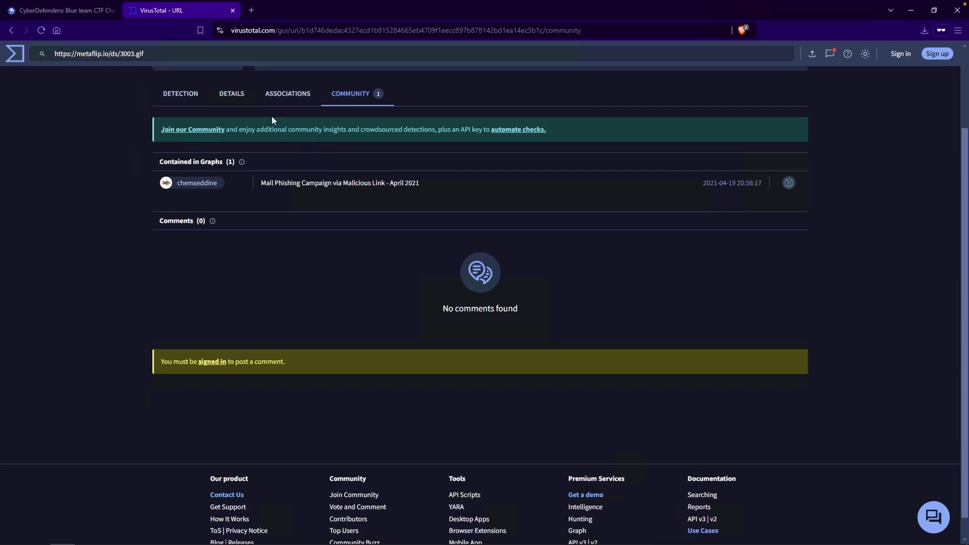
pyautogui.scroll(3, 270, 109)
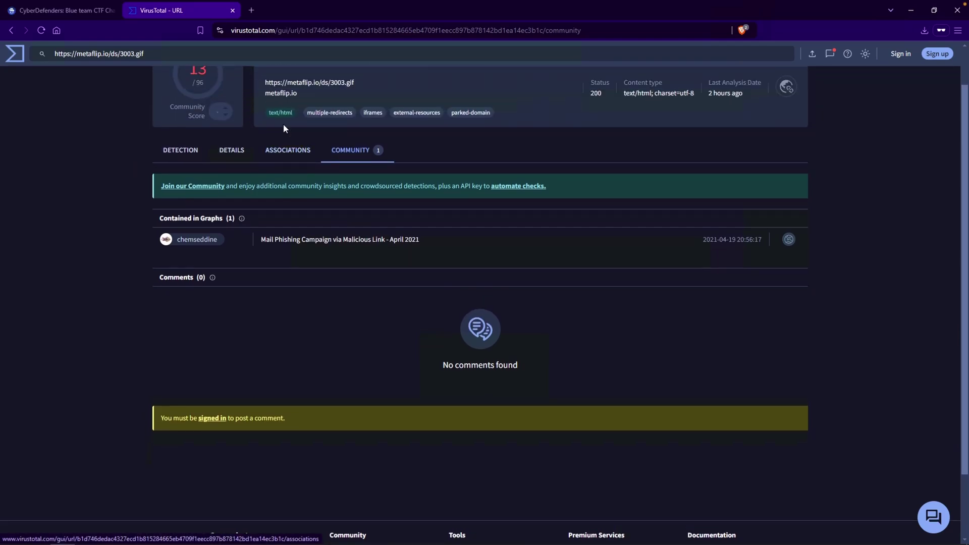
pyautogui.scroll(2, 121, 192)
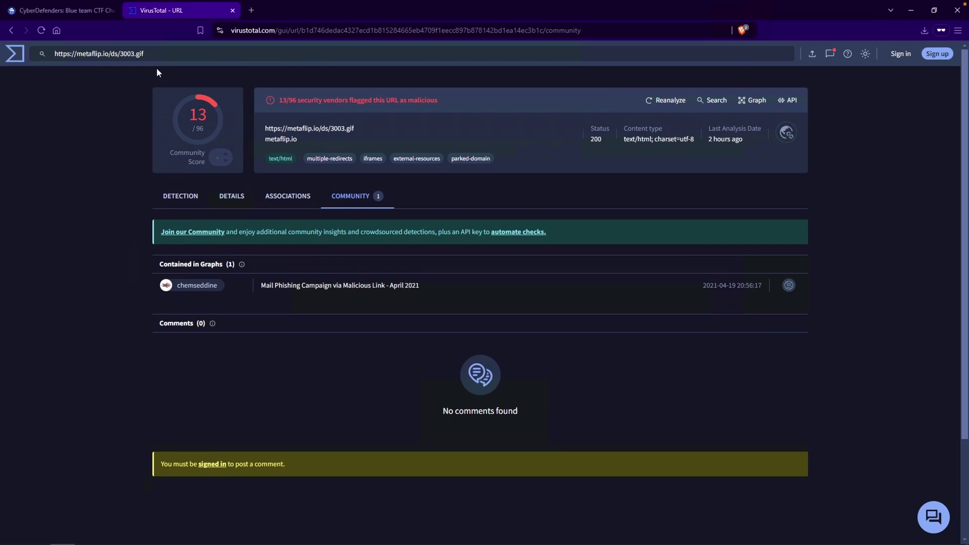
# Search VirusTotal for the domain metaflip.io
pyautogui.moveTo(149, 54); pyautogui.dragTo(47, 58)
pyautogui.press('BackSpace')
pyautogui.press('BackSpace')
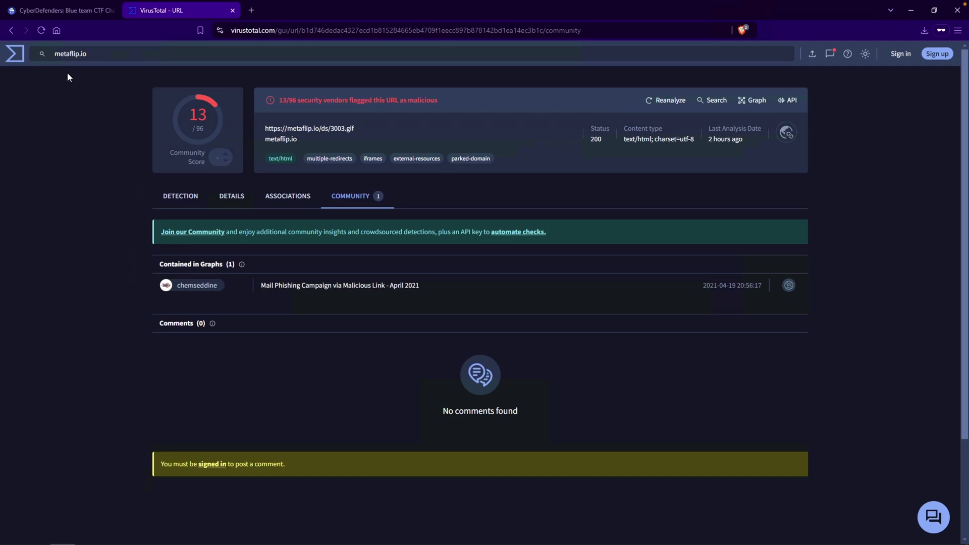
pyautogui.moveTo(70, 57); pyautogui.dragTo(99, 58)
pyautogui.press('Return')
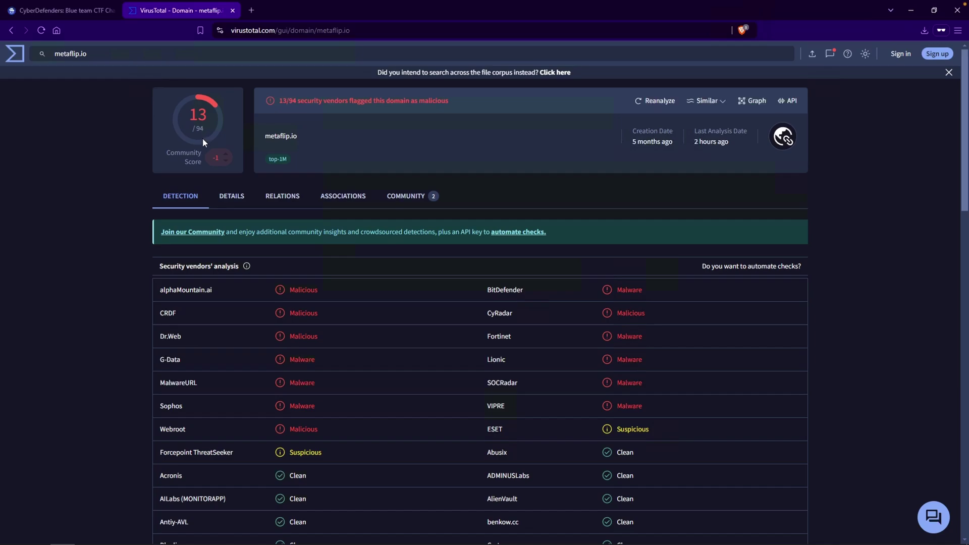
pyautogui.click(240, 200)
pyautogui.scroll(-15, 122, 311)
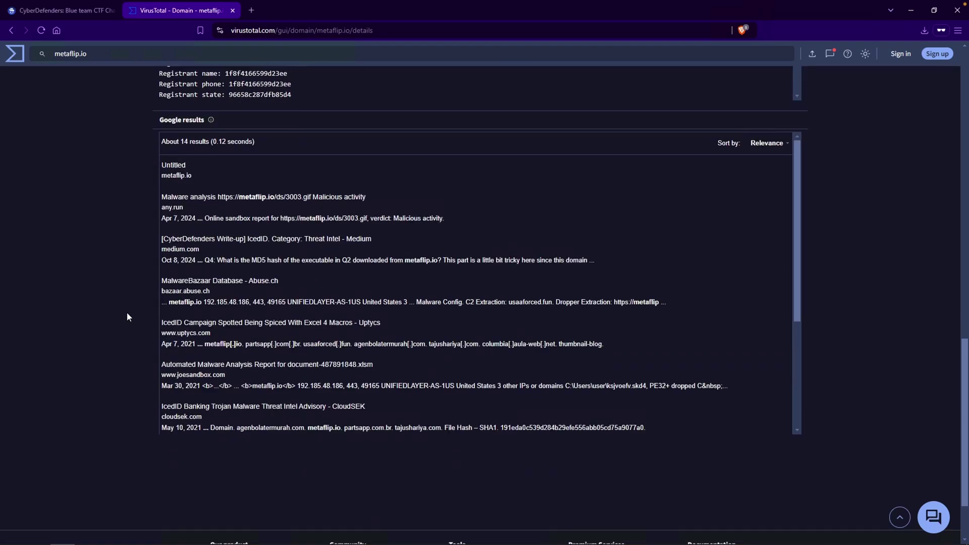
pyautogui.moveTo(173, 119)
pyautogui.mouseDown()
pyautogui.moveTo(158, 121)
pyautogui.moveTo(191, 121)
pyautogui.mouseUp()
pyautogui.click(121, 161)
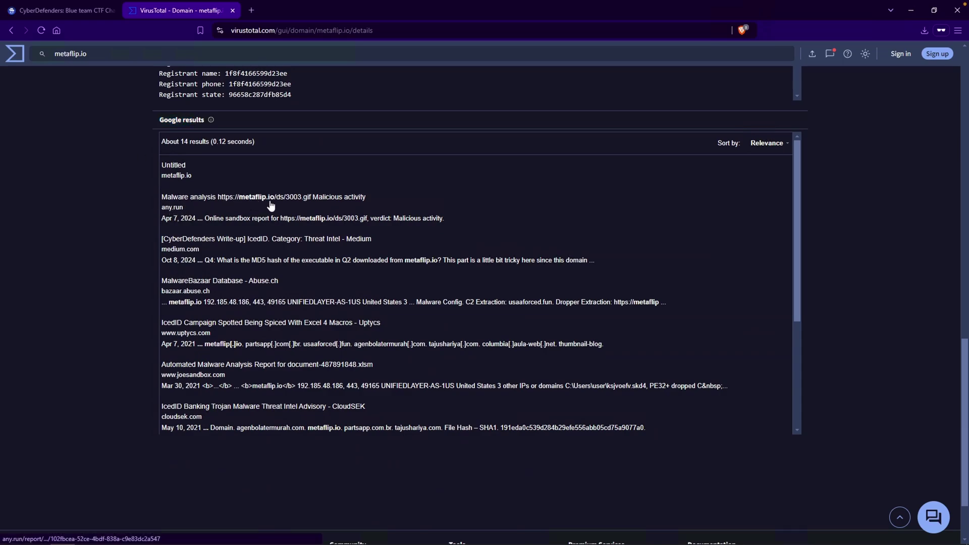
pyautogui.middleClick(290, 204)
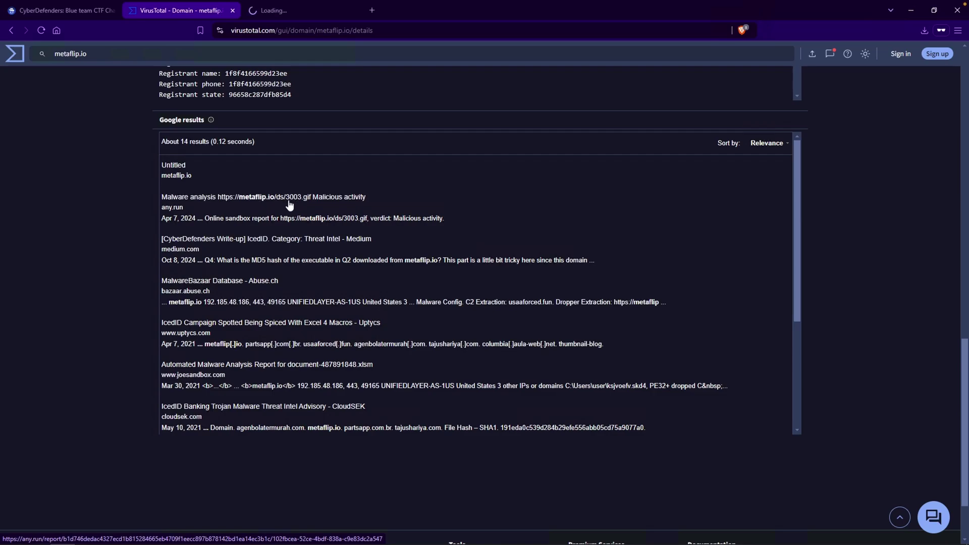
pyautogui.click(303, 11)
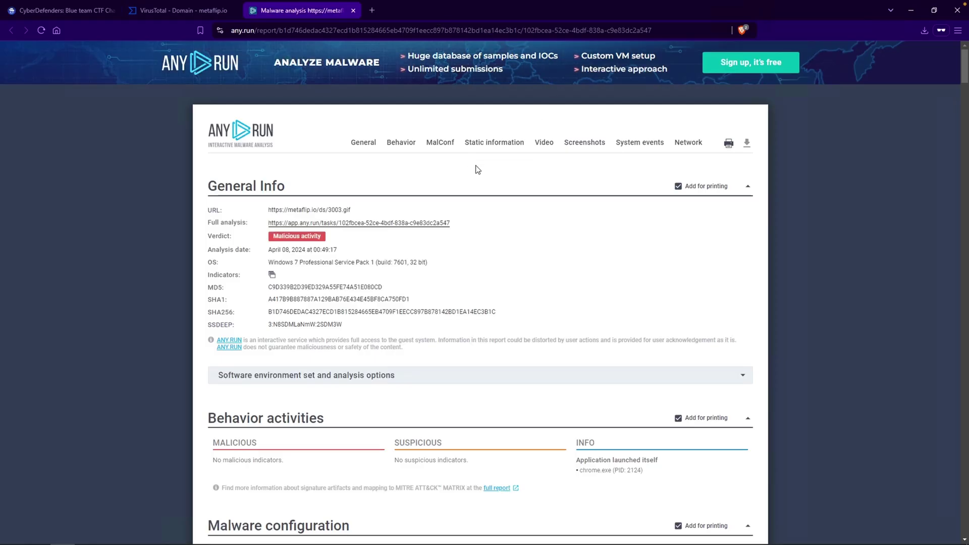
# Examine the analysis date, MD5 hash and analyzed URL in the any.run report's general information
pyautogui.moveTo(273, 236); pyautogui.dragTo(344, 249)
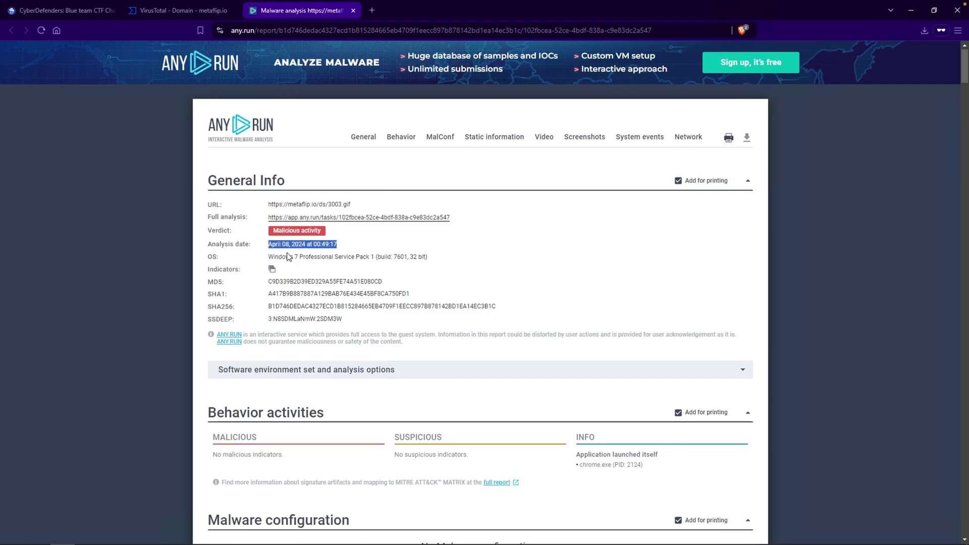
pyautogui.moveTo(268, 281); pyautogui.dragTo(416, 284)
pyautogui.click(417, 283)
pyautogui.tripleClick(323, 204)
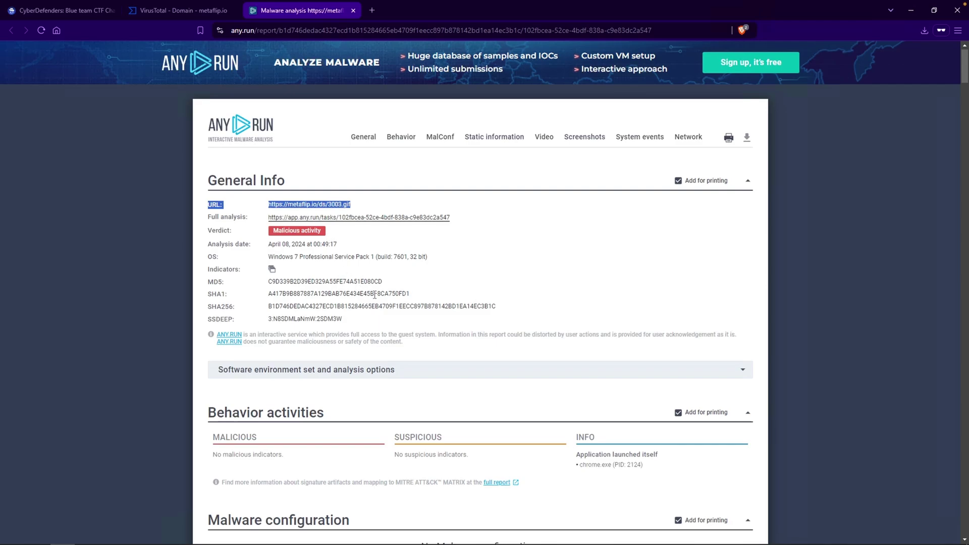
# Browse the any.run report's screenshots, enlarge one showing the metaflip.io page, and look over the processes section
pyautogui.scroll(-8, 493, 308)
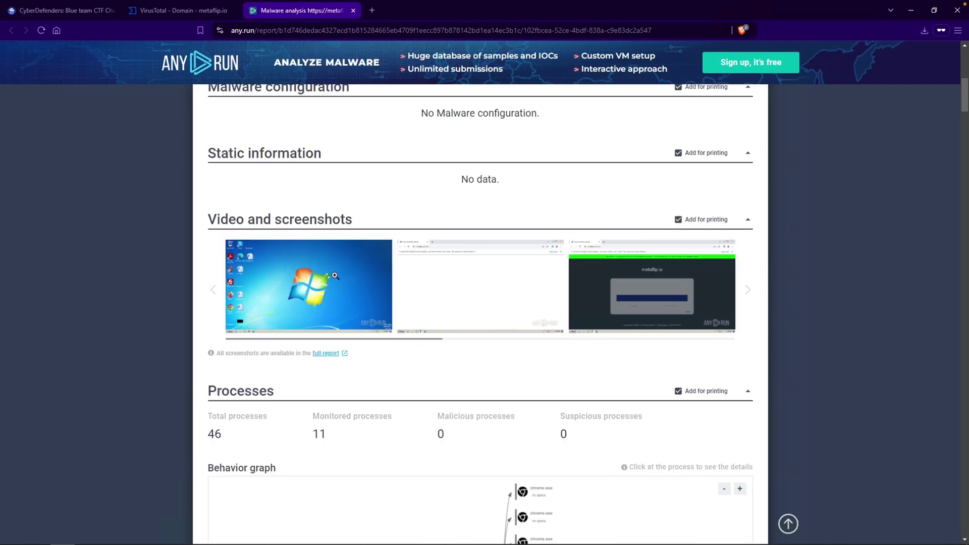
pyautogui.tripleClick(459, 194)
pyautogui.click(502, 189)
pyautogui.scroll(-2, 494, 192)
pyautogui.click(351, 230)
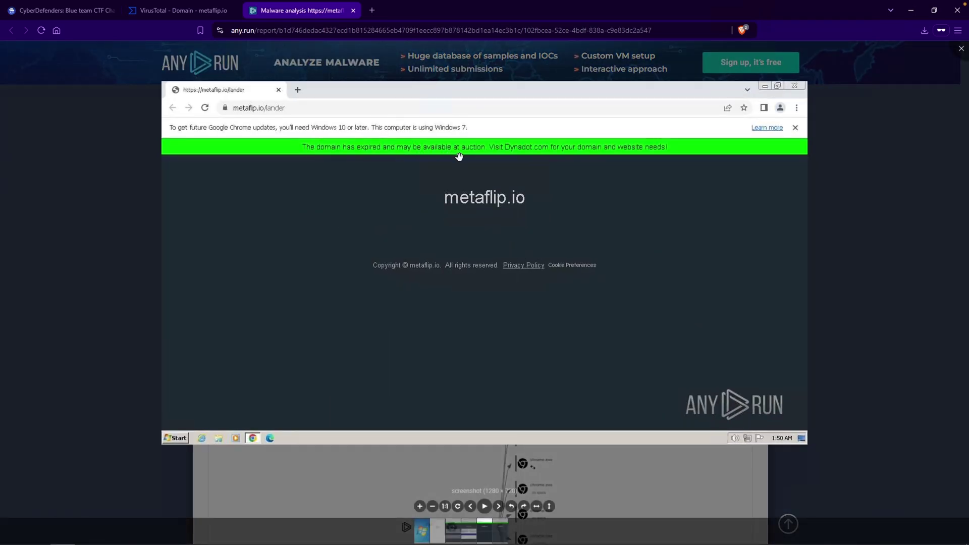
pyautogui.click(840, 190)
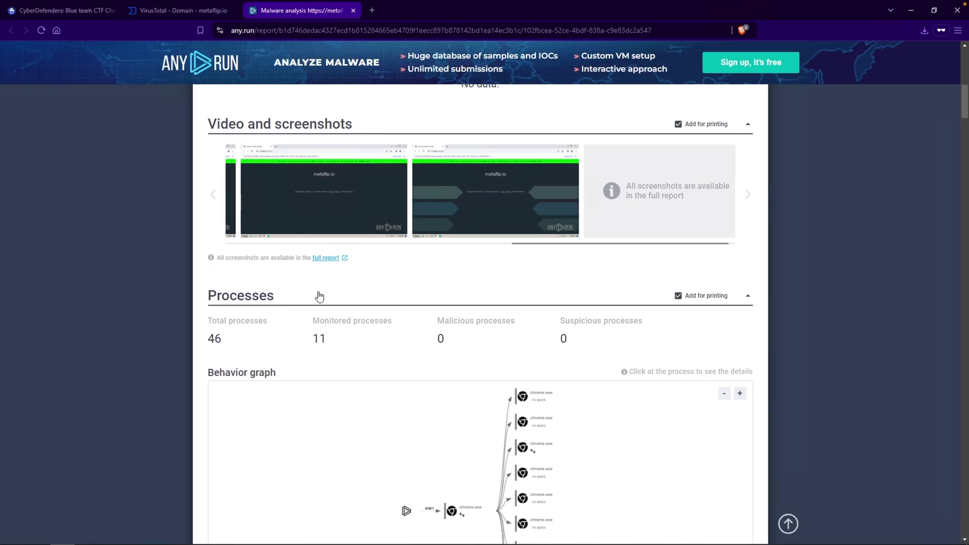
pyautogui.scroll(-2, 318, 296)
pyautogui.scroll(2, 143, 297)
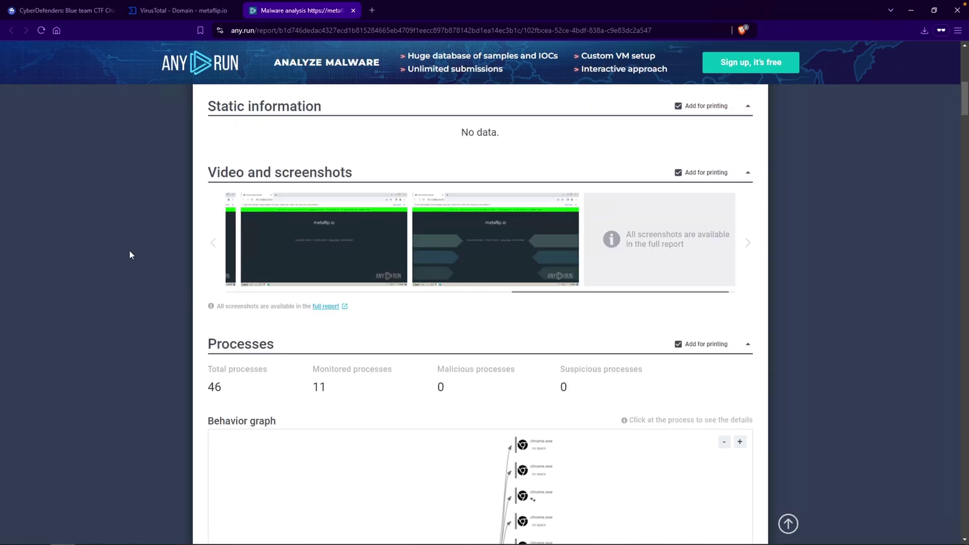
# Close the any.run report and open the Joe Sandbox analysis of document-487891848.xlsm from the domain's Google results
pyautogui.click(353, 11)
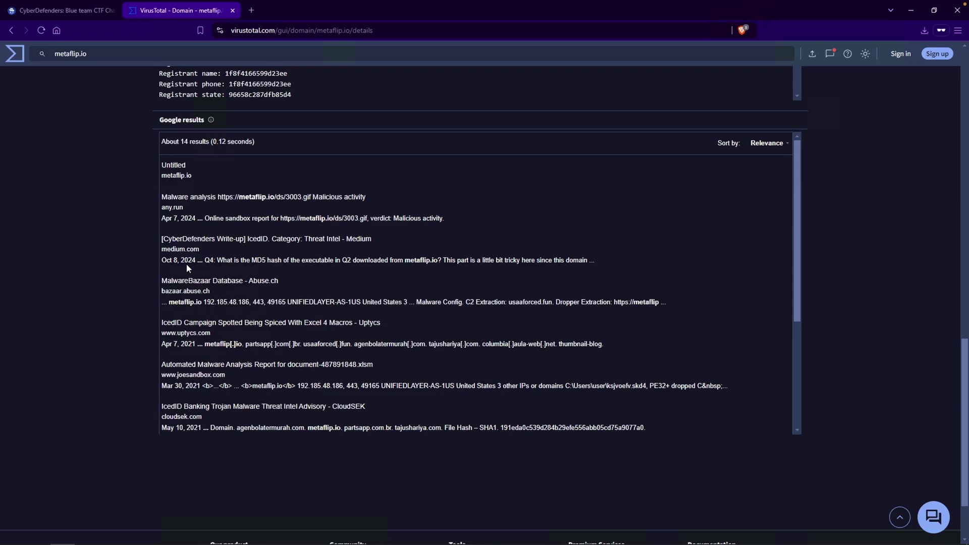
pyautogui.scroll(-1, 239, 243)
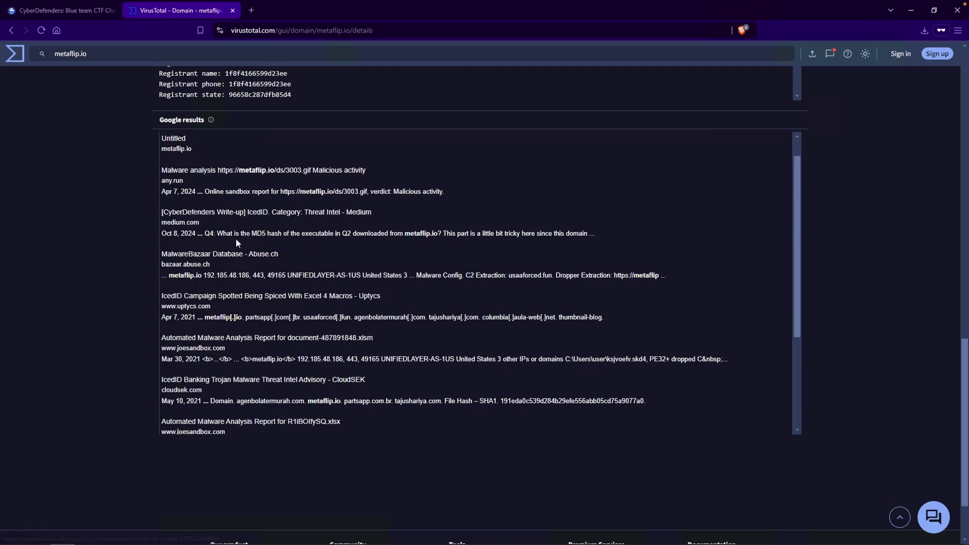
pyautogui.scroll(-1, 236, 238)
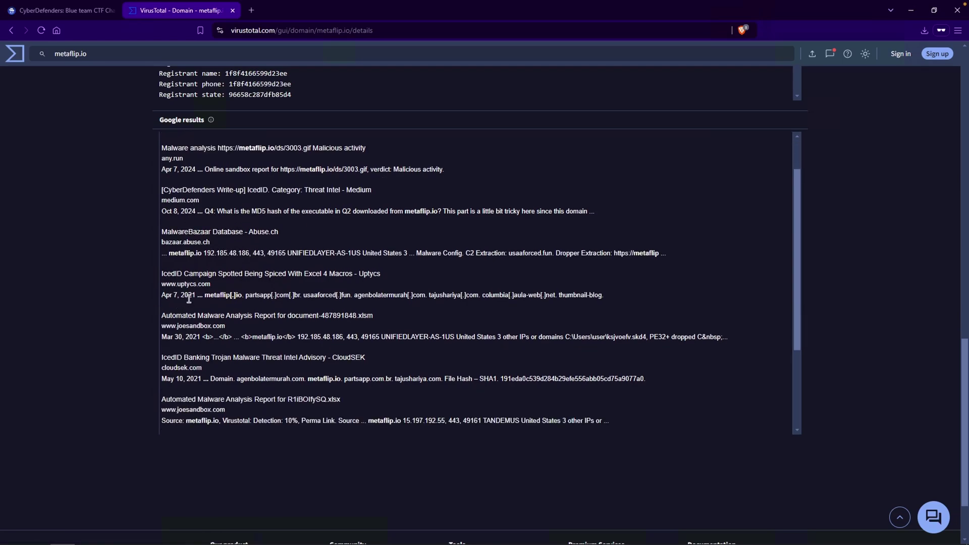
pyautogui.moveTo(168, 297); pyautogui.dragTo(201, 312)
pyautogui.scroll(-1, 202, 296)
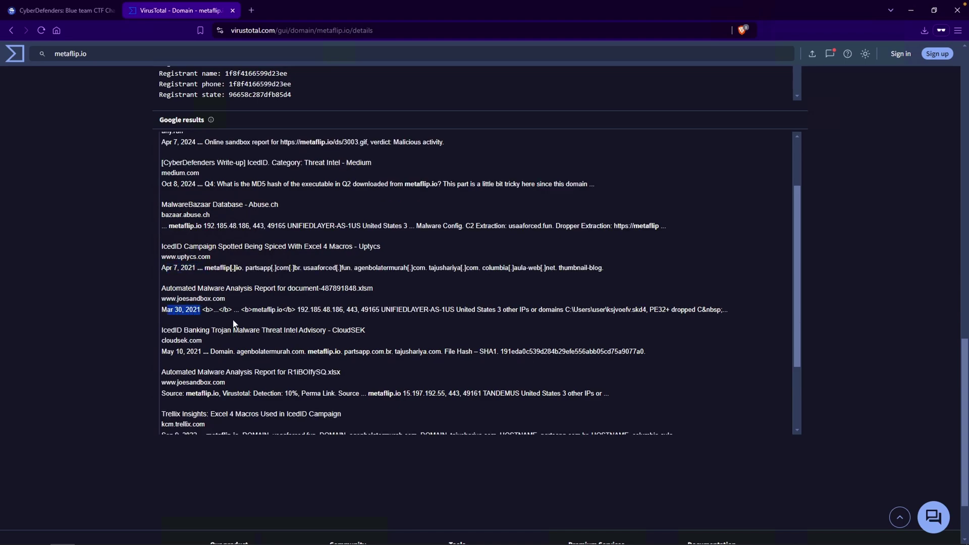
pyautogui.middleClick(280, 286)
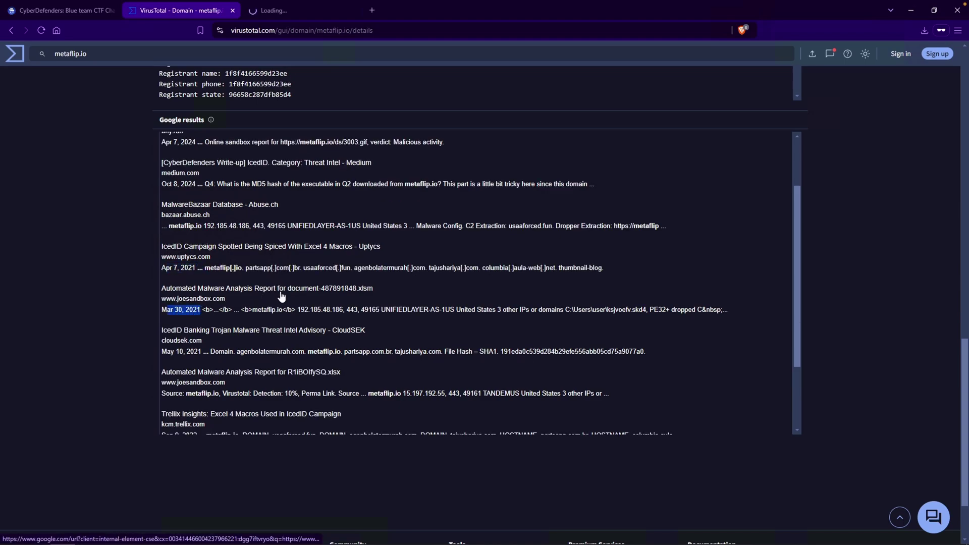
pyautogui.click(319, 18)
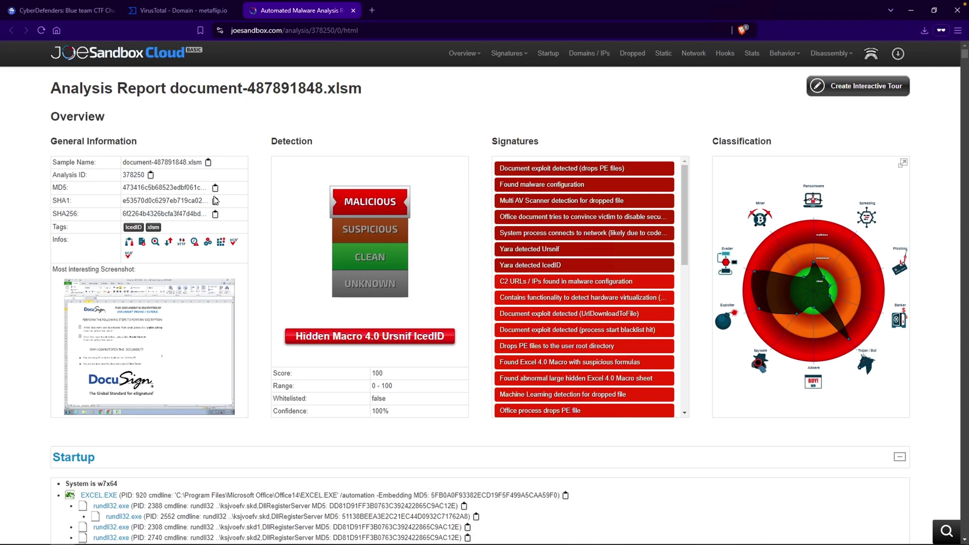
# Check the name of the analyzed document in the Joe Sandbox report's title
pyautogui.moveTo(397, 91); pyautogui.dragTo(194, 104)
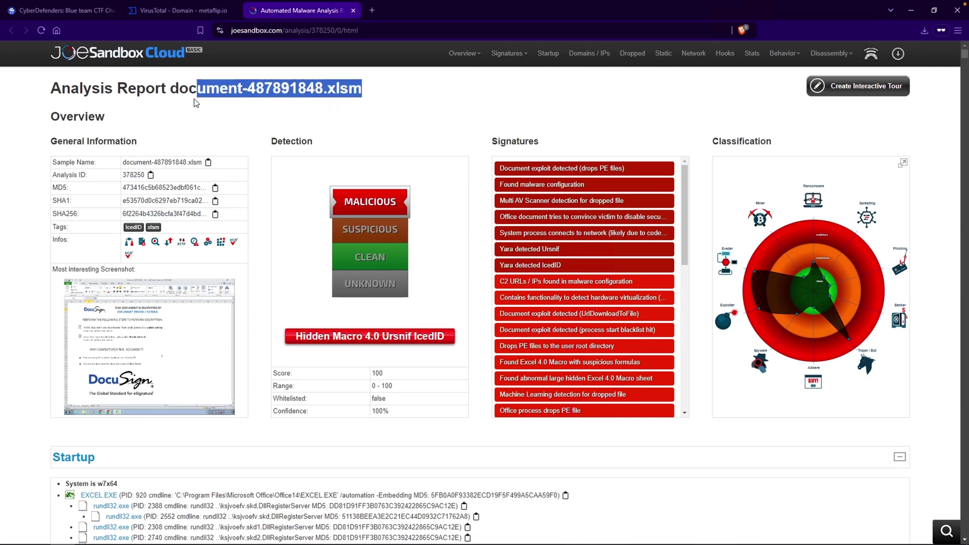
pyautogui.click(165, 108)
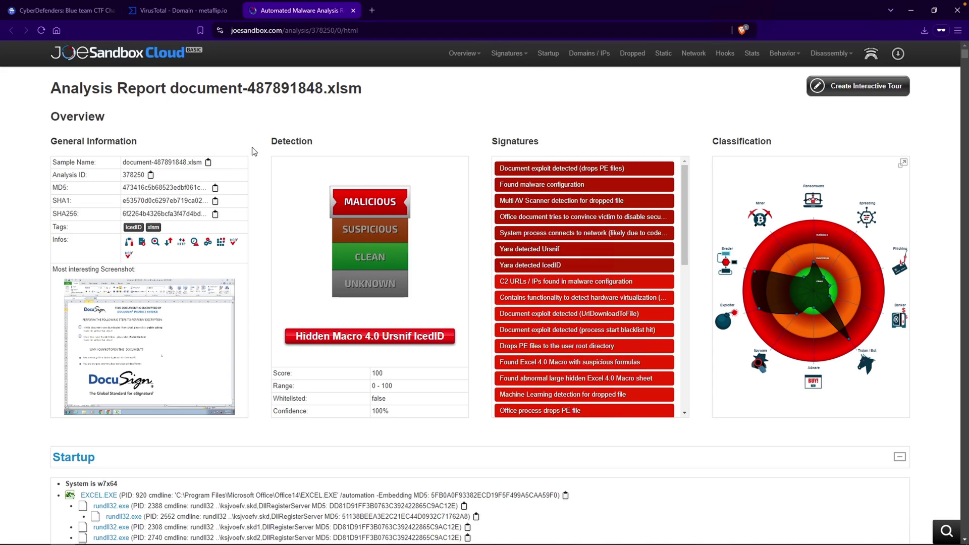
pyautogui.moveTo(373, 90); pyautogui.dragTo(169, 95)
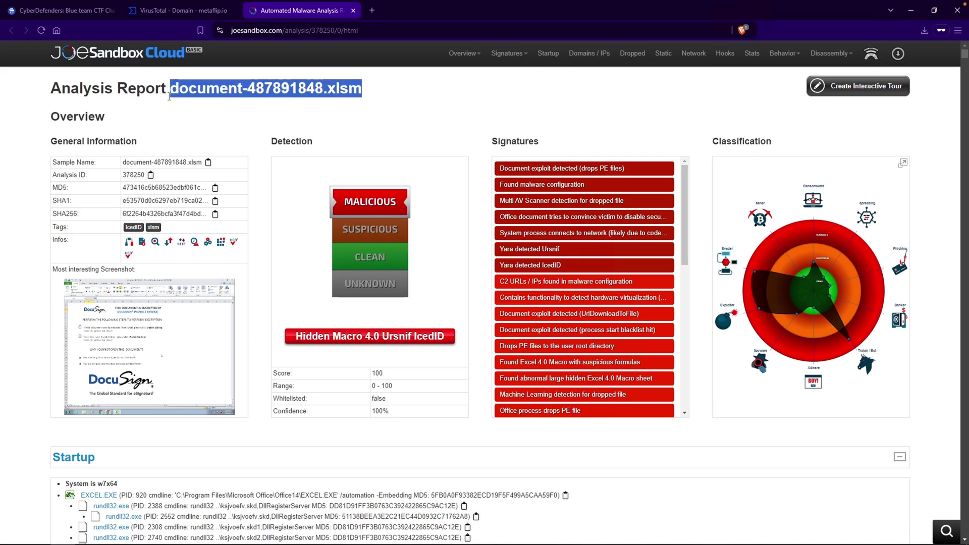
pyautogui.click(340, 94)
# Return to the metaflip.io domain details on VirusTotal and browse the remaining Google results through to page 2
pyautogui.click(212, 11)
pyautogui.scroll(-3, 311, 234)
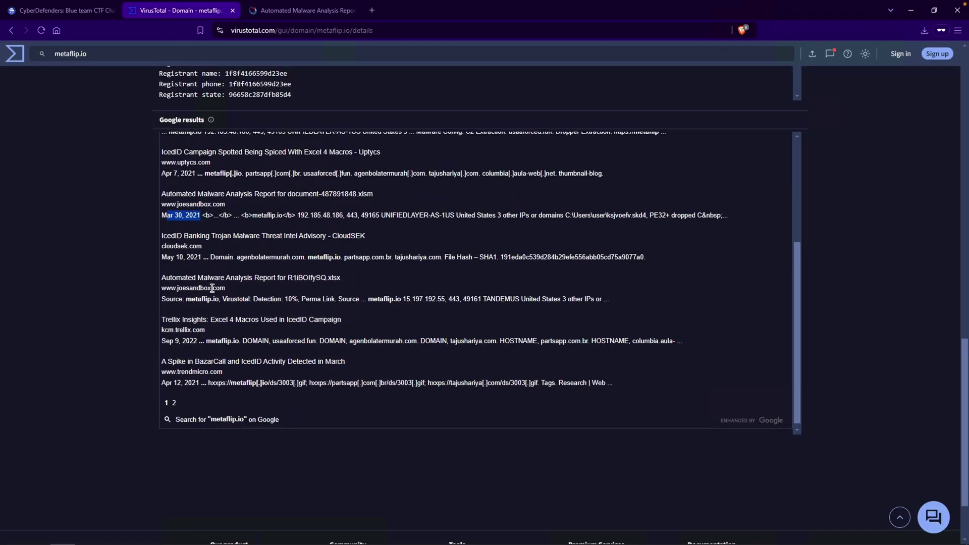
pyautogui.scroll(-1, 183, 374)
pyautogui.click(175, 383)
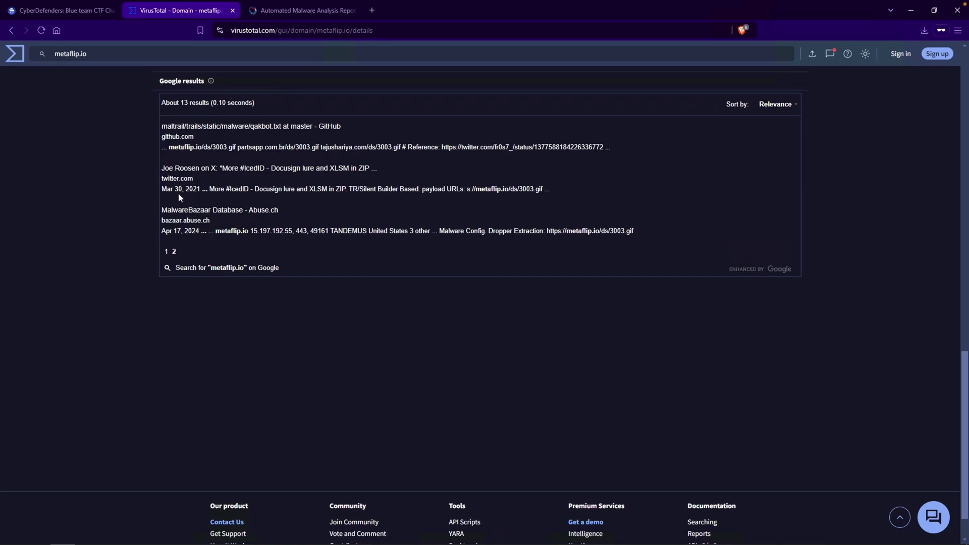
# Open the Mar 30, 2021 IcedID post on X from the Google results, check its metaflip.io payload URL, and open its any.run link
pyautogui.moveTo(165, 194); pyautogui.dragTo(197, 192)
pyautogui.click(259, 168)
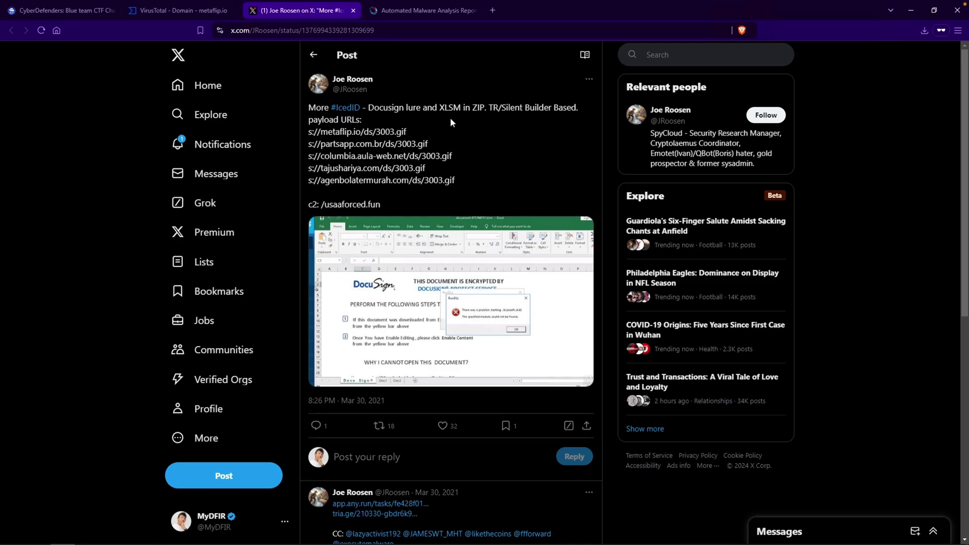
pyautogui.moveTo(407, 132); pyautogui.dragTo(313, 132)
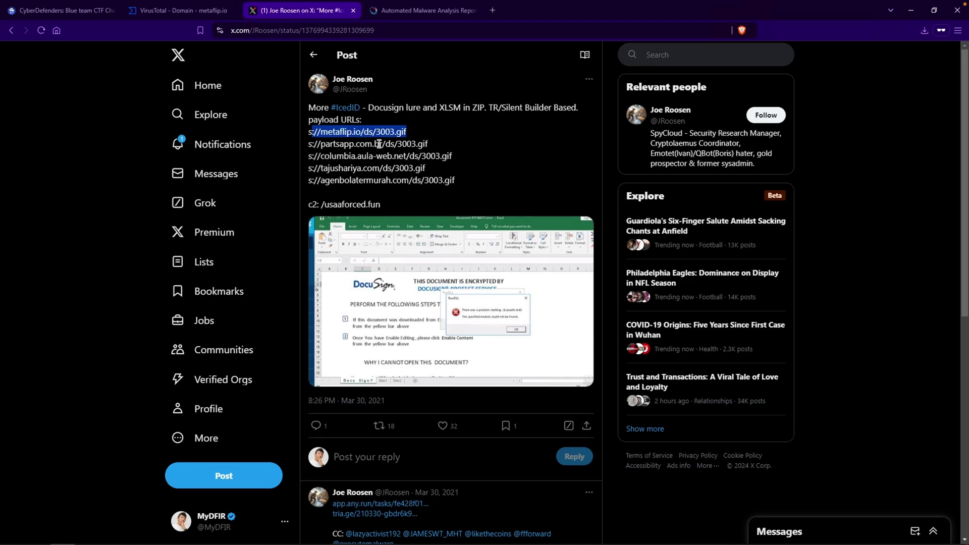
pyautogui.click(447, 140)
pyautogui.scroll(-1, 404, 252)
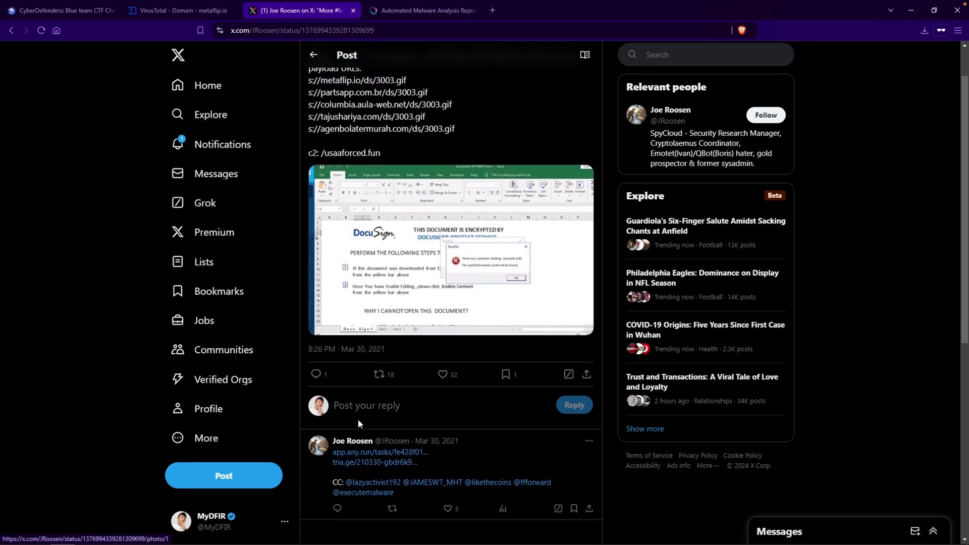
pyautogui.click(377, 451)
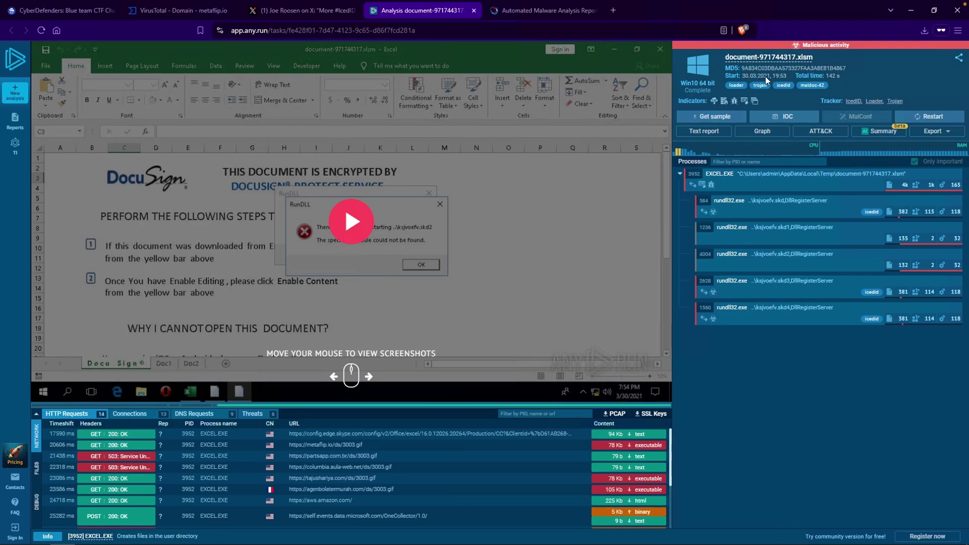
# Check the first submission date of the metaflip.io/ds/3003.gif URL on VirusTotal, and return to the any.run report
pyautogui.click(153, 15)
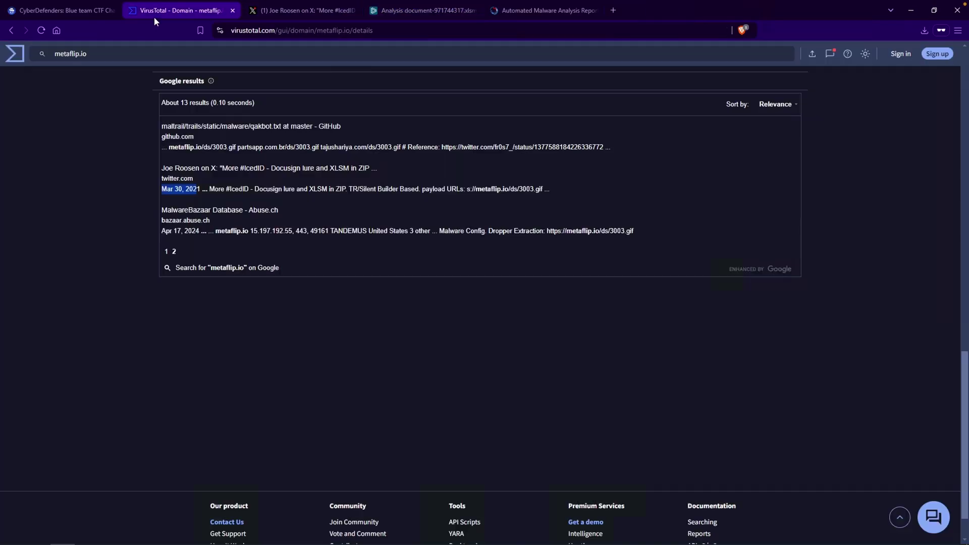
pyautogui.click(8, 33)
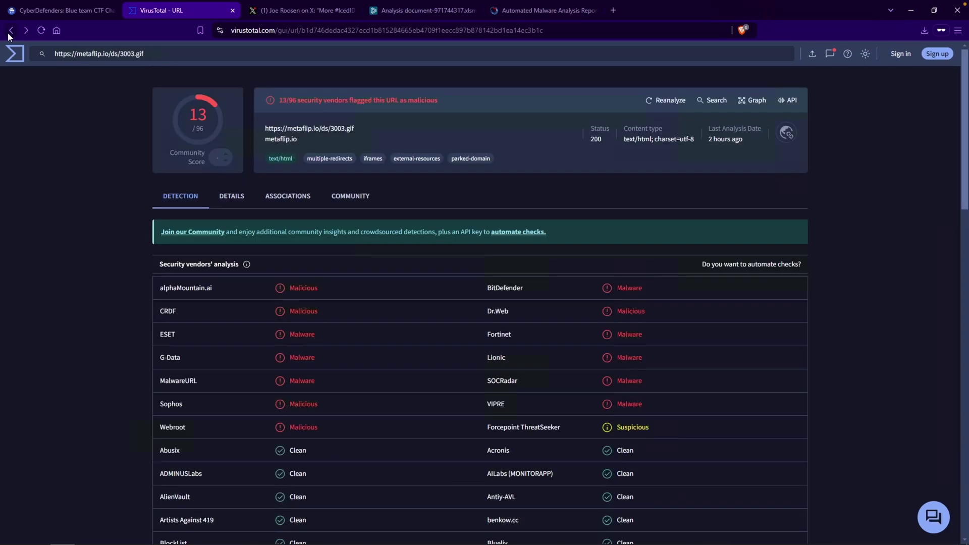
pyautogui.click(235, 195)
pyautogui.moveTo(310, 365); pyautogui.dragTo(356, 365)
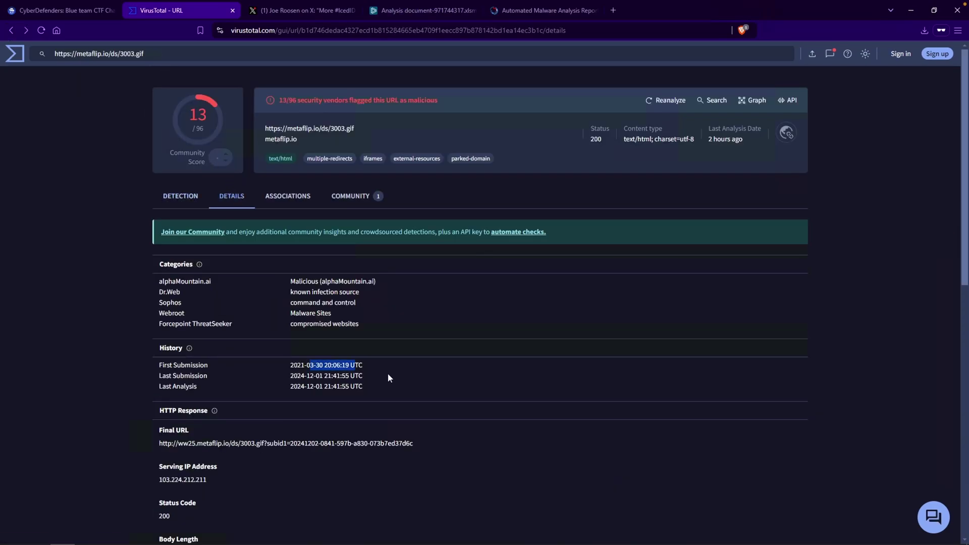
pyautogui.click(323, 367)
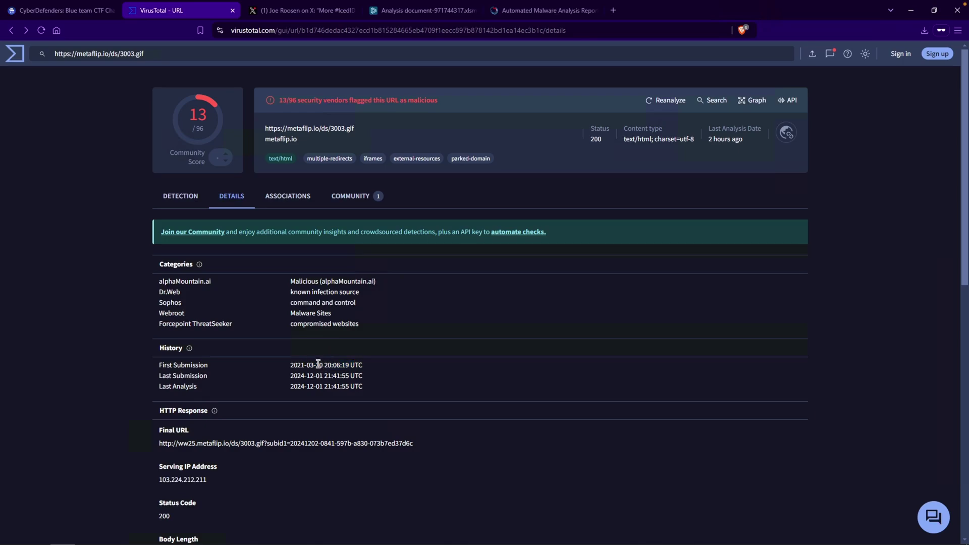
pyautogui.click(421, 10)
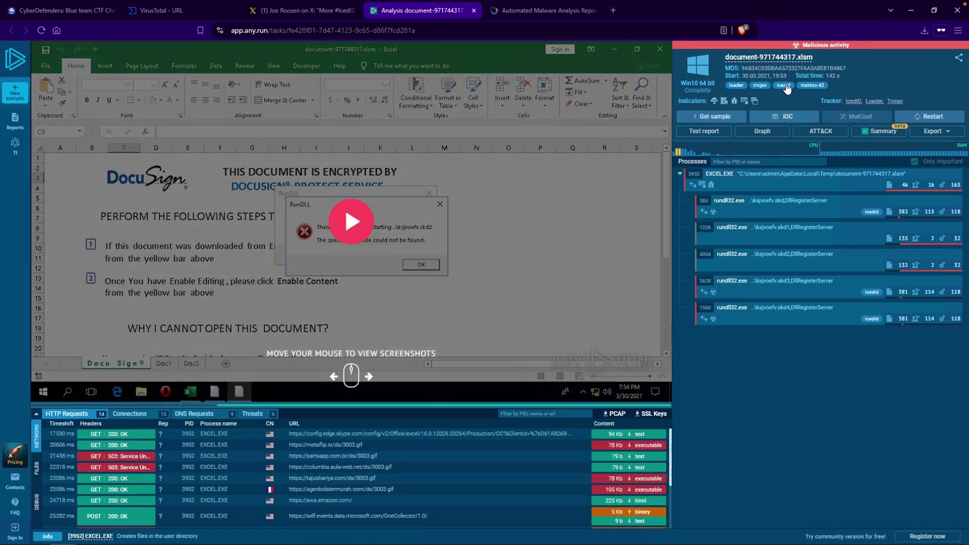
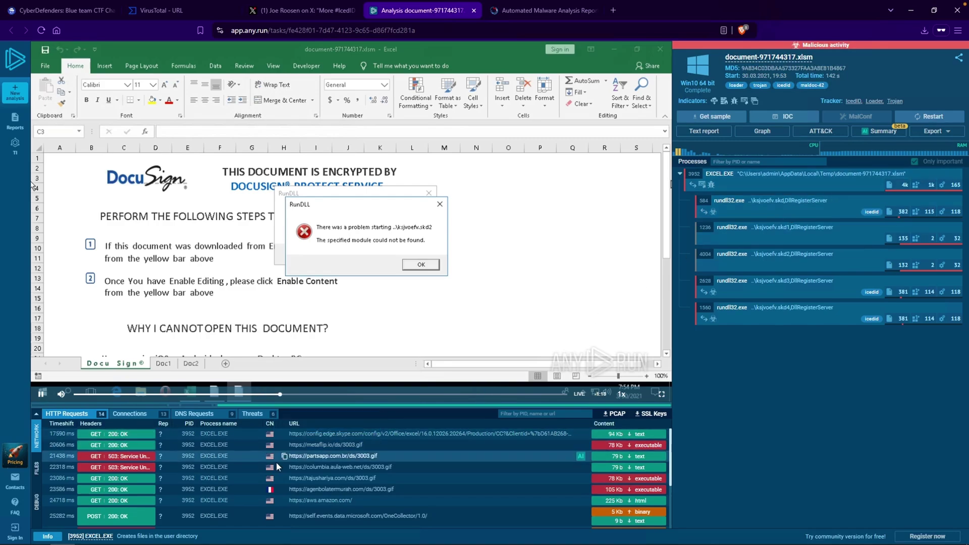
# Open the executable content of the metaflip.io/ds/3003.gif HTTP request in any.run, check its MIME type, and copy its MD5 hash
pyautogui.moveTo(291, 456); pyautogui.dragTo(339, 457)
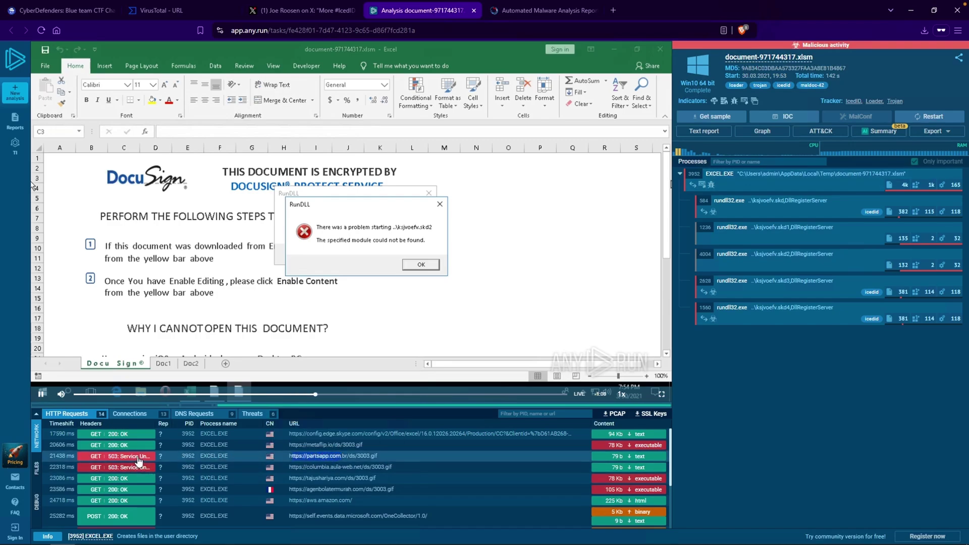
pyautogui.moveTo(290, 444); pyautogui.dragTo(377, 443)
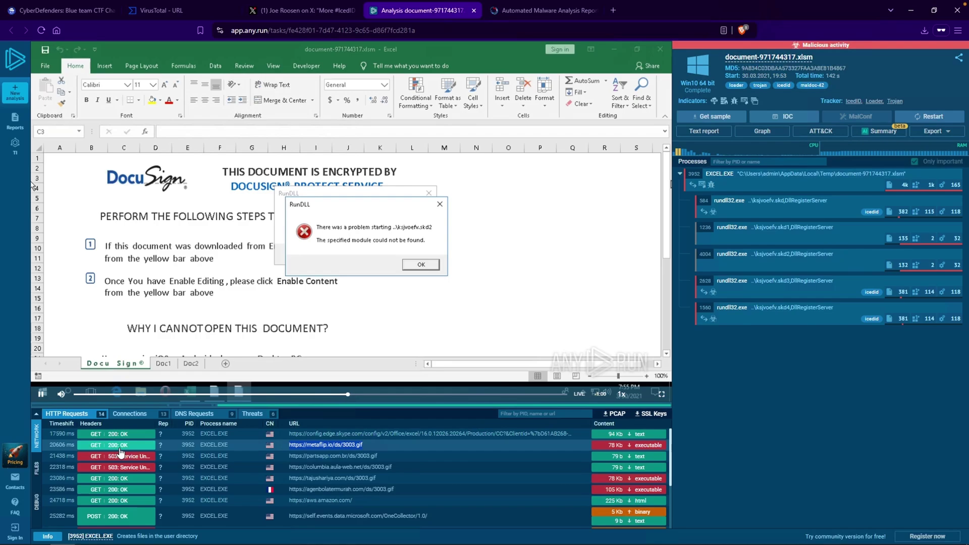
pyautogui.click(630, 444)
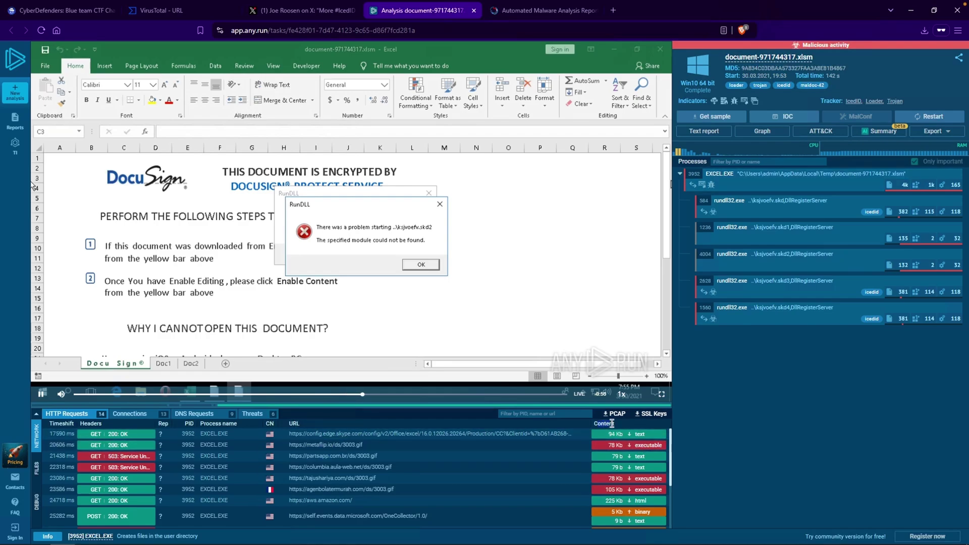
pyautogui.click(638, 449)
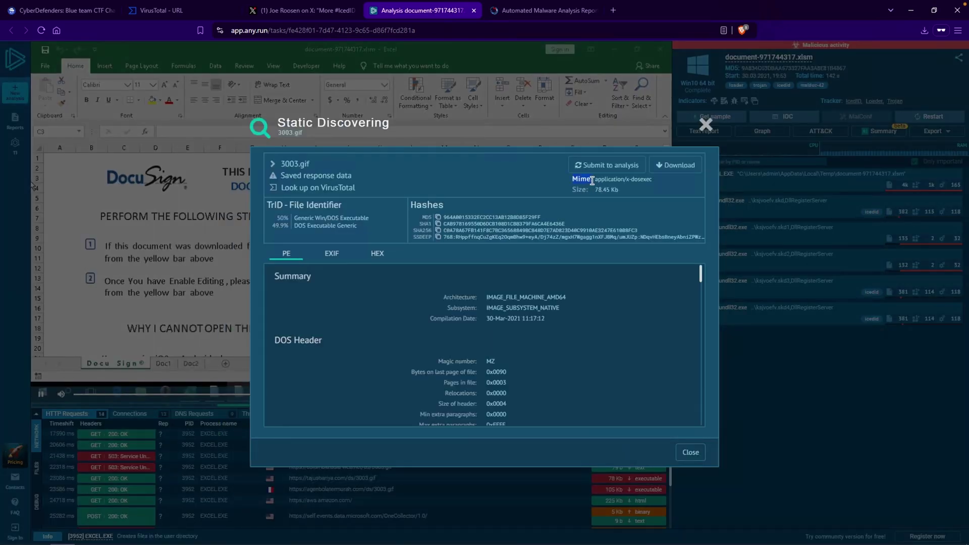
pyautogui.moveTo(593, 181); pyautogui.dragTo(652, 180)
pyautogui.click(438, 220)
# Submit the copied MD5 hash 964a0015332ec2cc13ab12b8d85f29ff as the answer to Q4 on the CyberDefenders page
pyautogui.click(69, 11)
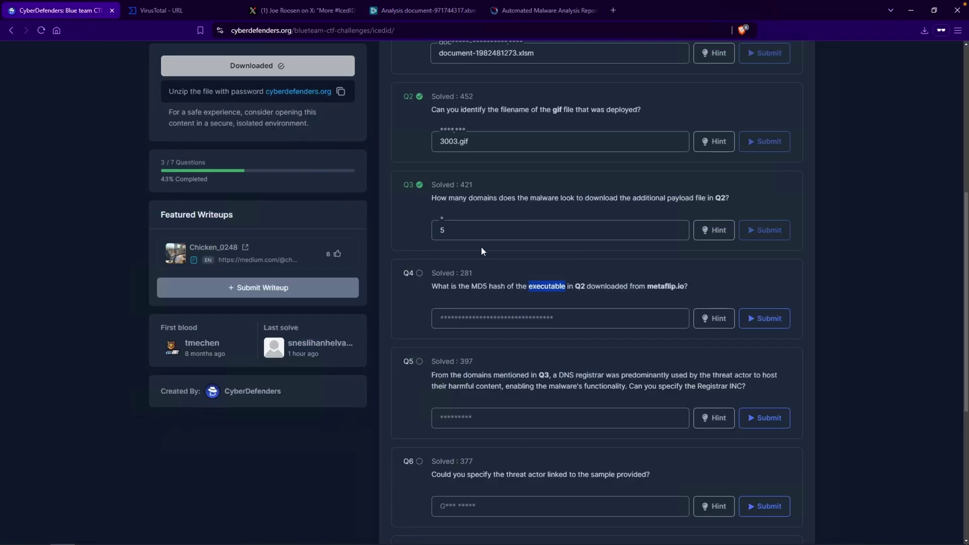
pyautogui.click(486, 319)
pyautogui.rightClick(486, 319)
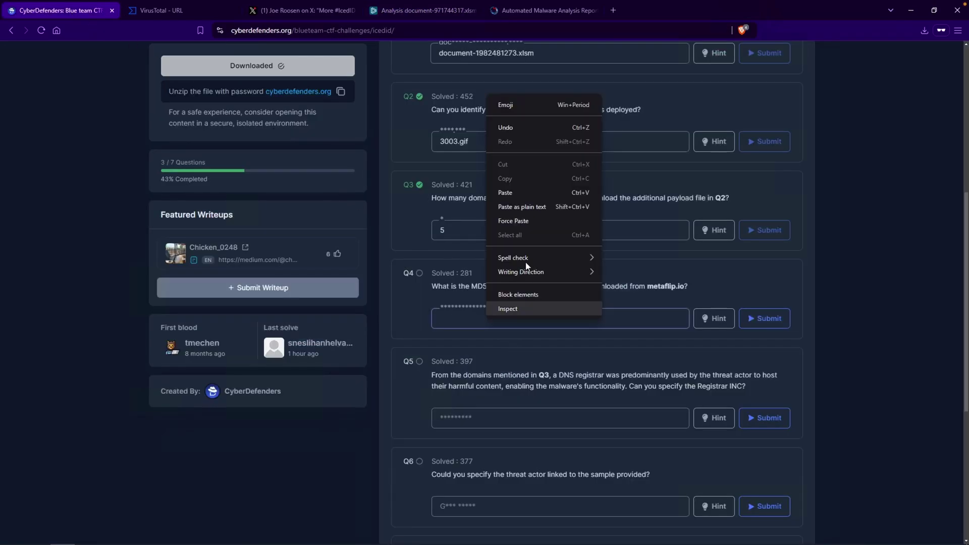
pyautogui.click(529, 191)
pyautogui.click(766, 323)
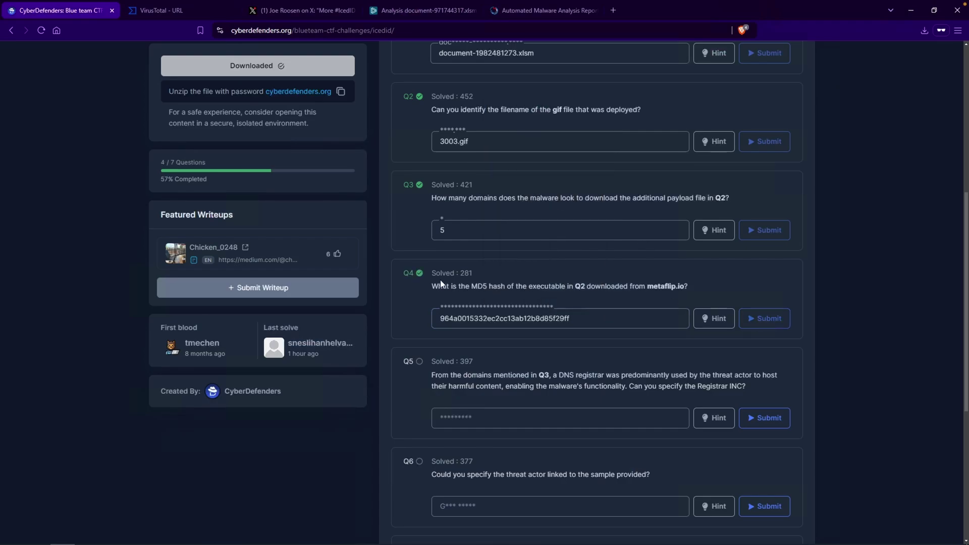
# Compare the Q4 wording with the any.run file details of 3003.gif, examining its MIME type, magic number and PE header signature
pyautogui.click(415, 16)
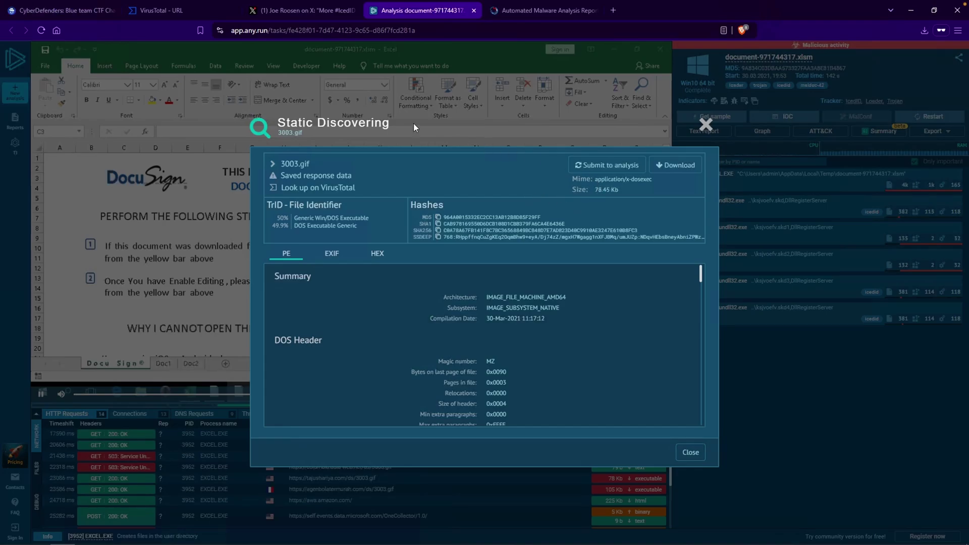
pyautogui.click(69, 12)
pyautogui.moveTo(528, 286); pyautogui.dragTo(564, 288)
pyautogui.click(419, 10)
pyautogui.moveTo(595, 179); pyautogui.dragTo(652, 180)
pyautogui.click(632, 181)
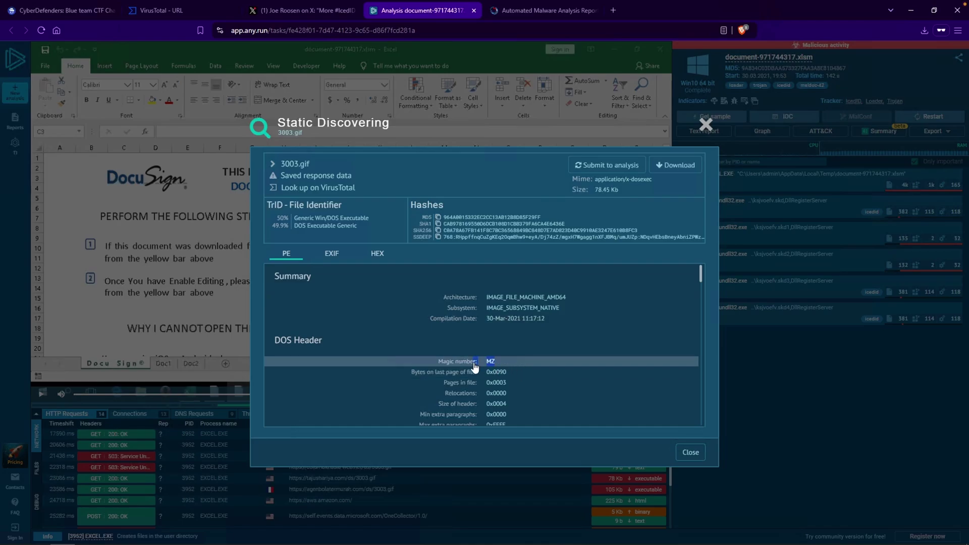
pyautogui.scroll(-4, 545, 372)
pyautogui.scroll(-1, 545, 372)
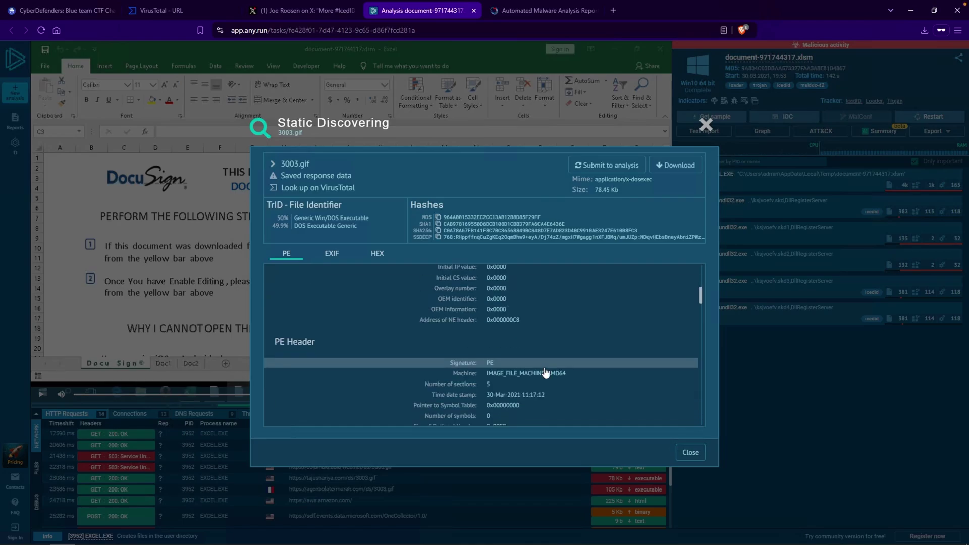
pyautogui.scroll(-1, 492, 355)
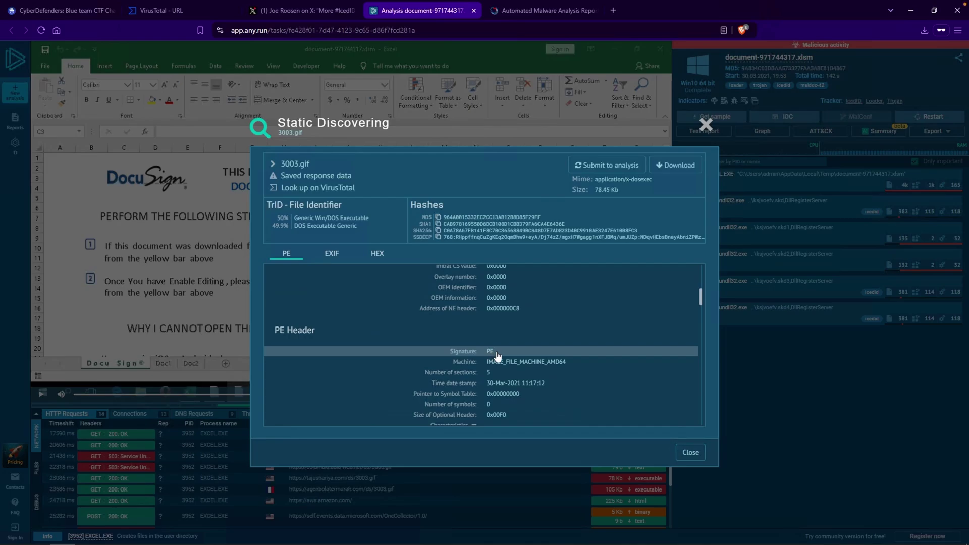
pyautogui.scroll(-3, 497, 356)
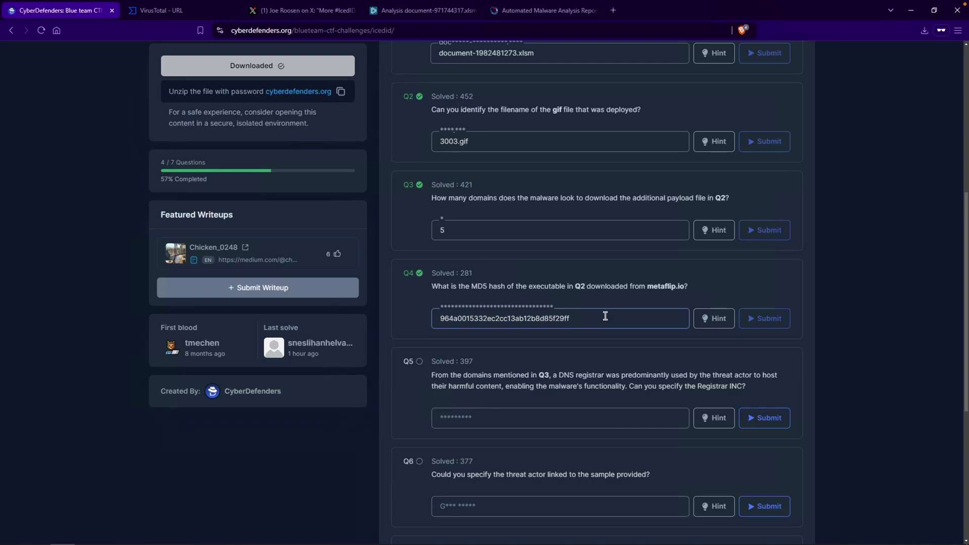
# Read Q5 about the predominant DNS registrar on the CyberDefenders page, along with the Q3 question and Q2 answer it builds on
pyautogui.scroll(-1, 477, 386)
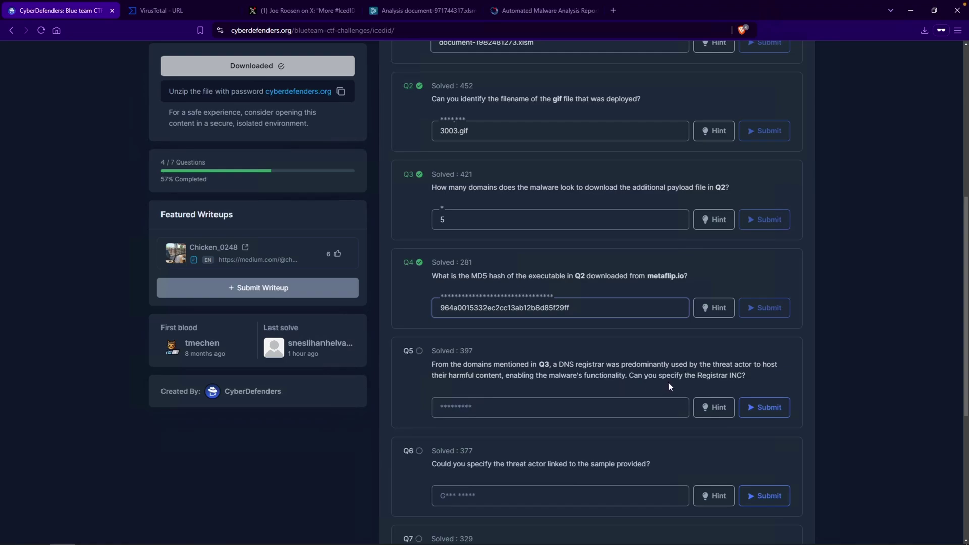
pyautogui.moveTo(743, 376); pyautogui.dragTo(730, 376)
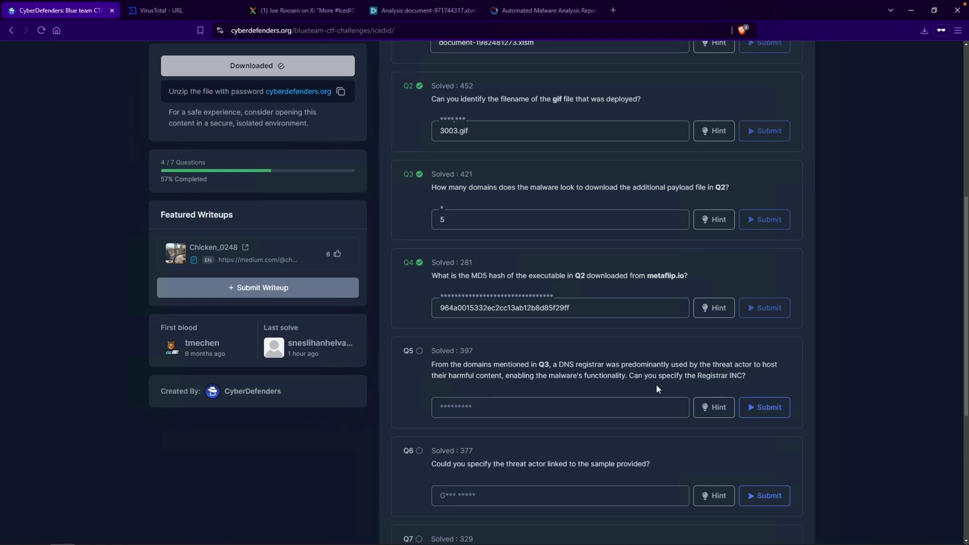
pyautogui.moveTo(621, 363); pyautogui.dragTo(666, 364)
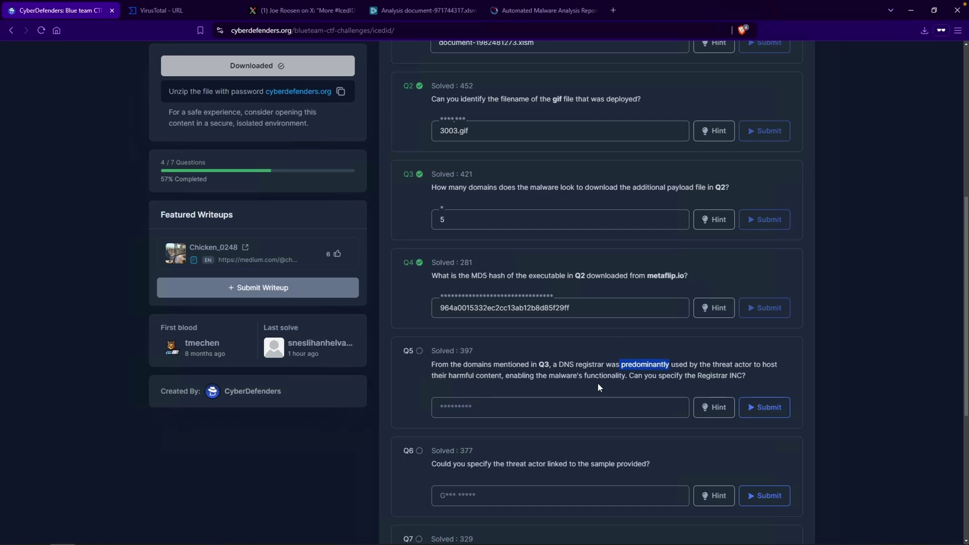
pyautogui.moveTo(550, 364)
pyautogui.mouseDown()
pyautogui.moveTo(511, 364)
pyautogui.moveTo(549, 364)
pyautogui.mouseUp()
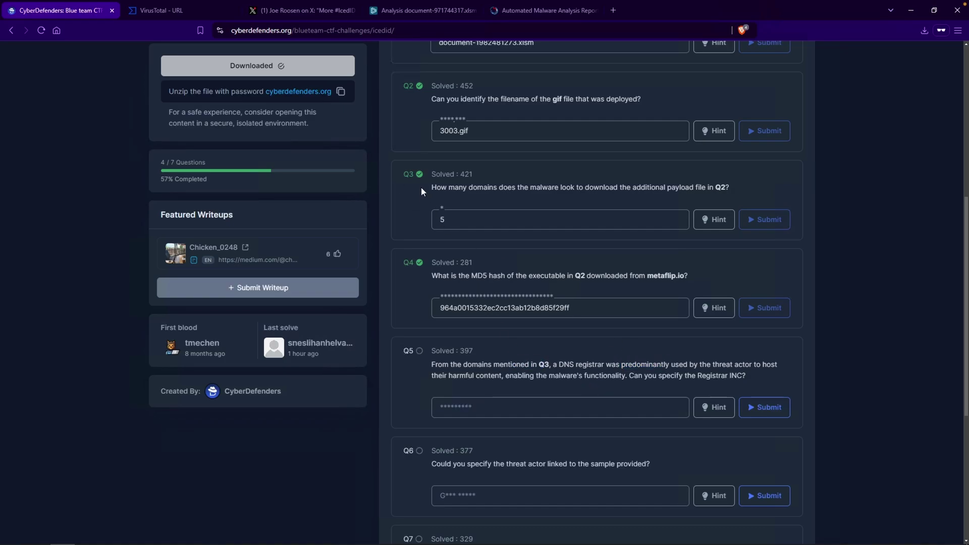
pyautogui.moveTo(423, 187); pyautogui.dragTo(621, 188)
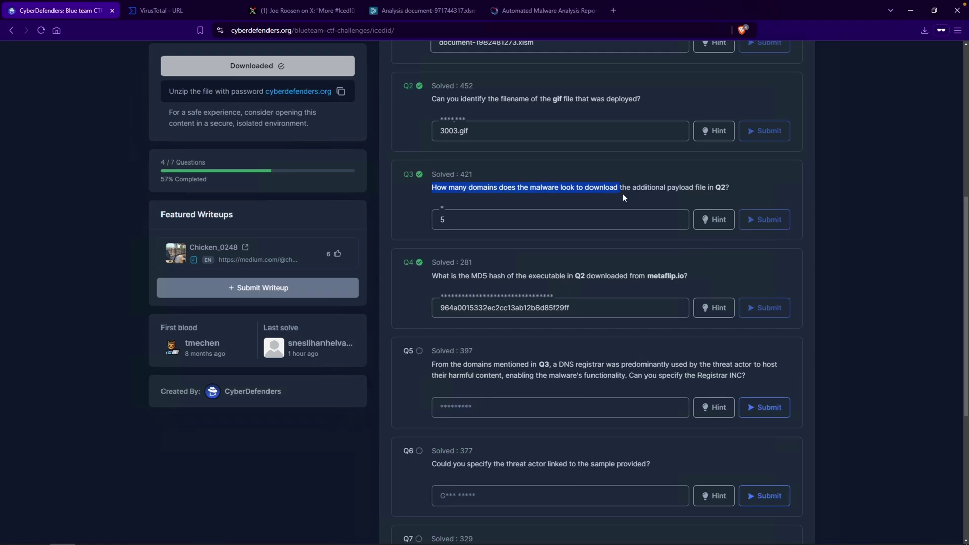
pyautogui.click(689, 188)
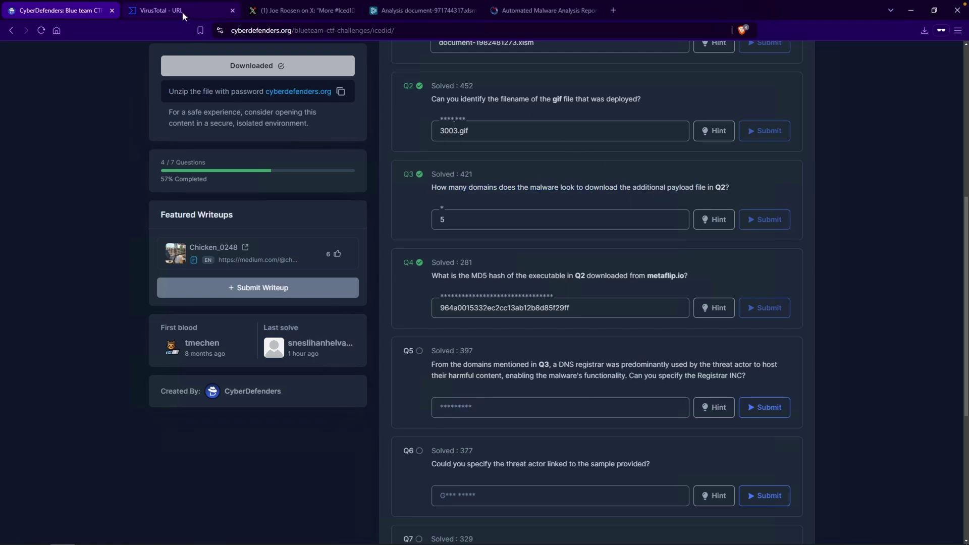
pyautogui.moveTo(487, 136); pyautogui.dragTo(409, 124)
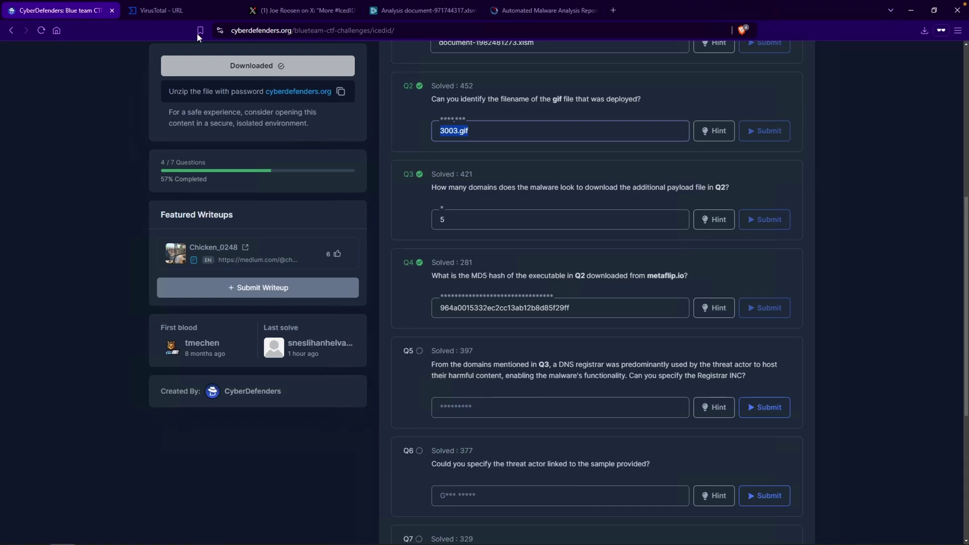
# Go back to the lab sample's VirusTotal file report and open its relations
pyautogui.click(142, 12)
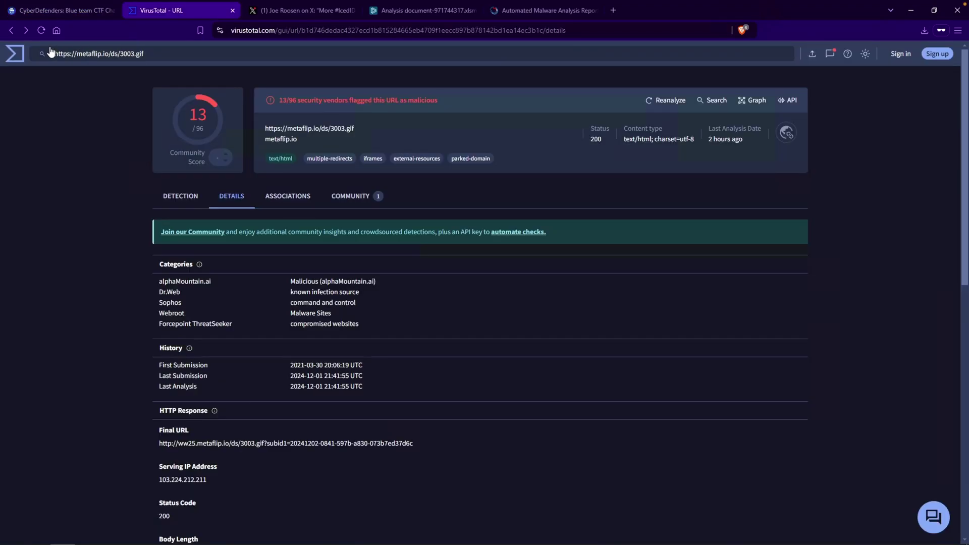
pyautogui.click(11, 32)
pyautogui.moveTo(56, 54); pyautogui.dragTo(288, 55)
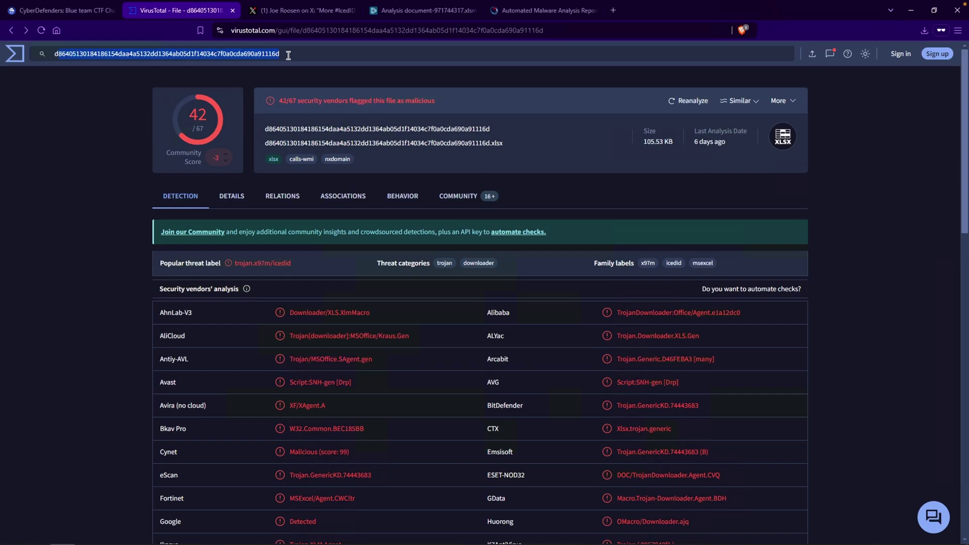
pyautogui.click(176, 180)
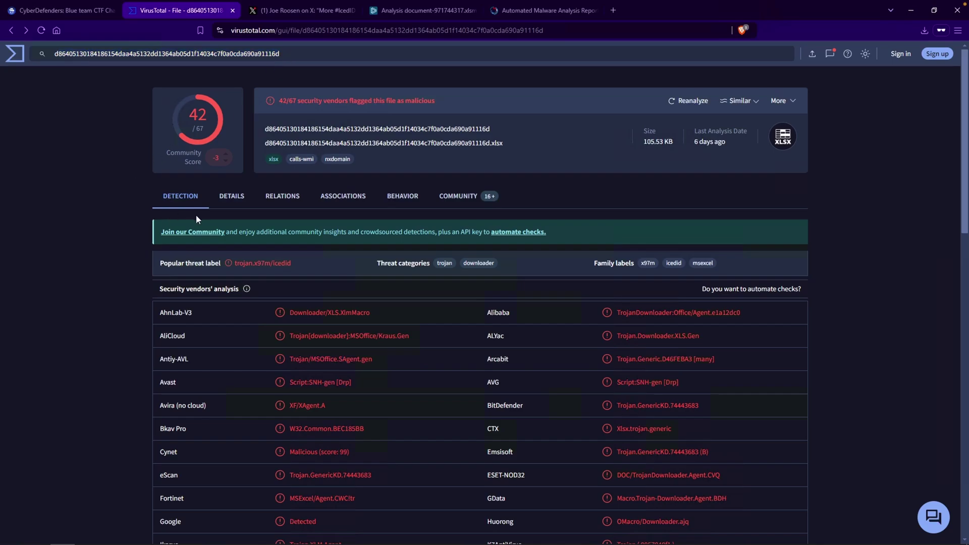
pyautogui.click(277, 202)
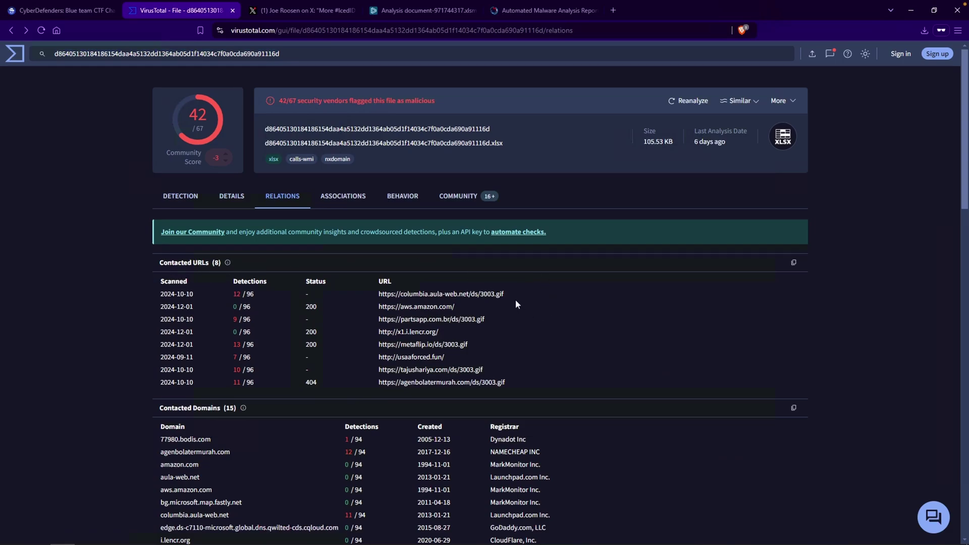
# Examine the sample's contacted URLs for the domains serving 3003.gif and bring the contacted domains list into view
pyautogui.moveTo(511, 295); pyautogui.dragTo(480, 295)
pyautogui.click(541, 295)
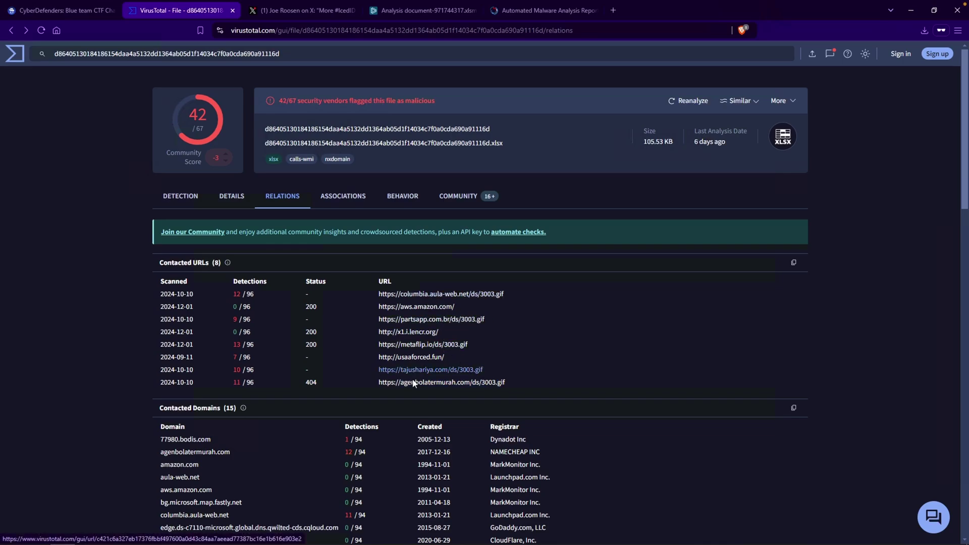
pyautogui.moveTo(380, 383); pyautogui.dragTo(505, 384)
pyautogui.click(515, 384)
pyautogui.scroll(-1, 380, 340)
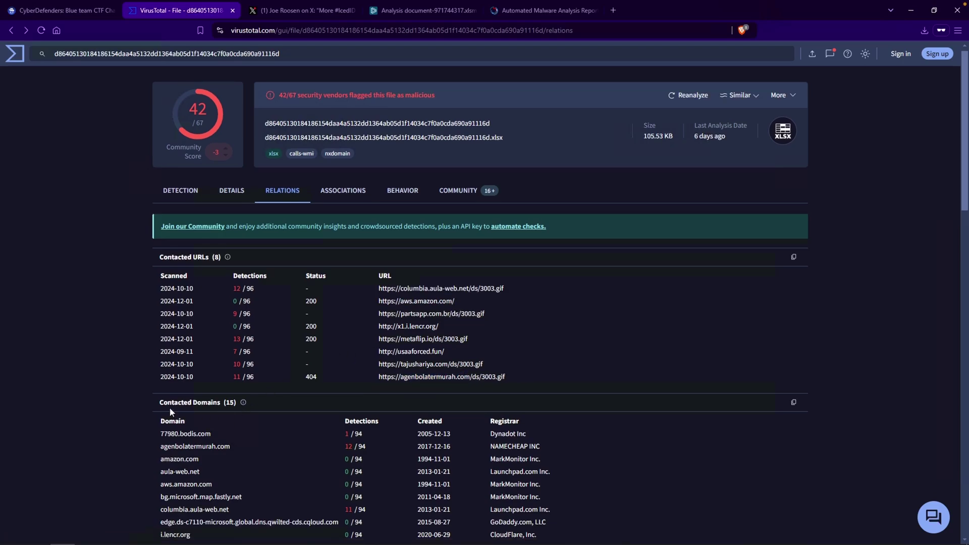
# Check the registrars in the Contacted Domains table, including the one for columbia.aula-web.net
pyautogui.moveTo(171, 402); pyautogui.dragTo(222, 403)
pyautogui.click(483, 419)
pyautogui.scroll(-1, 535, 419)
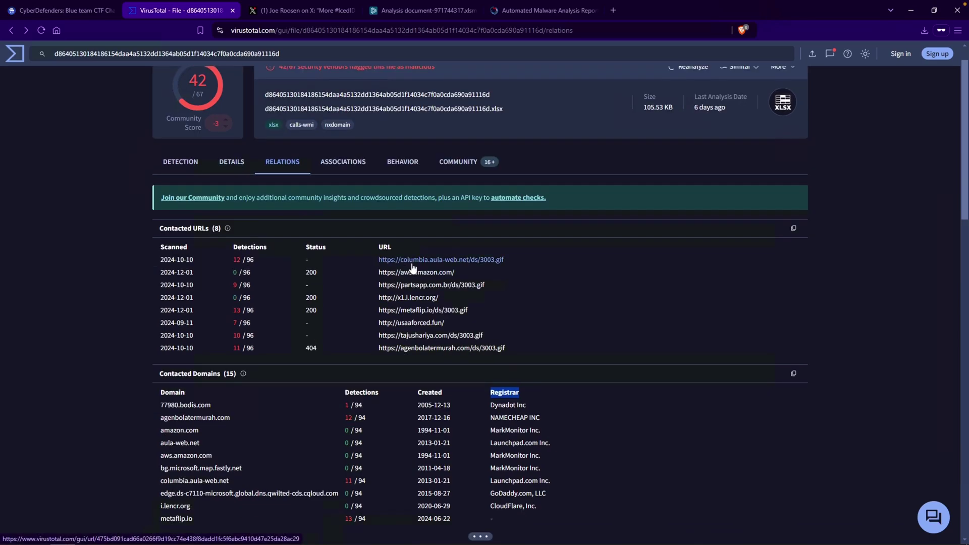
pyautogui.scroll(-1, 241, 410)
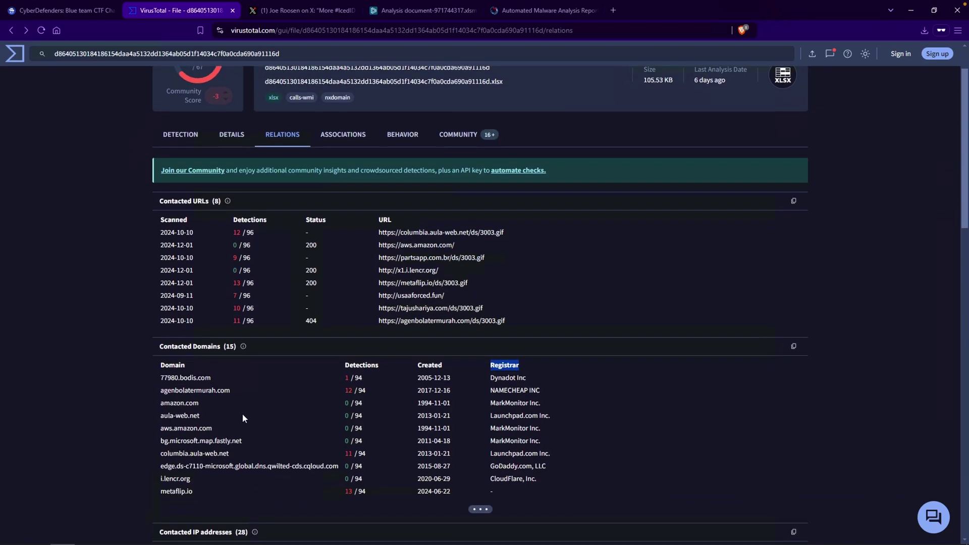
pyautogui.moveTo(489, 453); pyautogui.dragTo(551, 454)
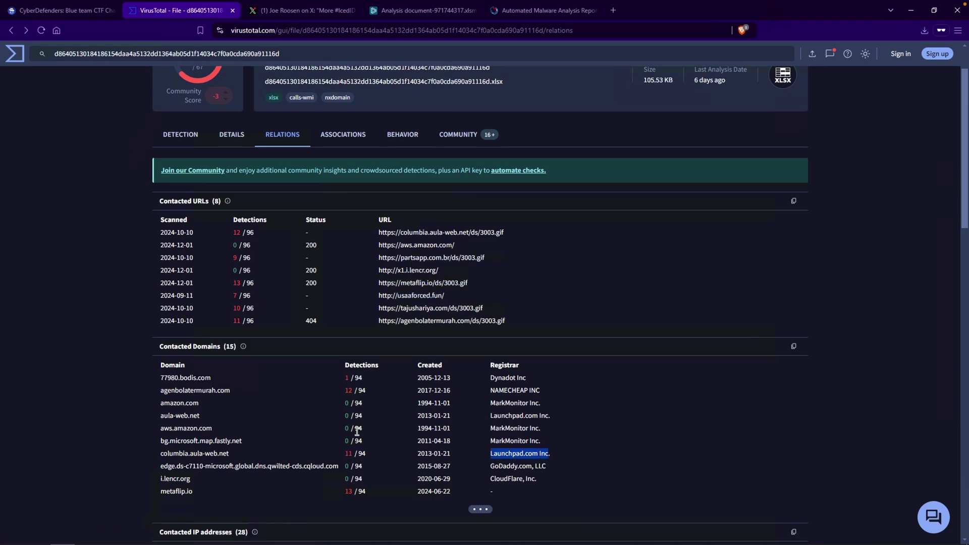
# Expand the full Contacted Domains list and compare the registrars of partsapp.com.br, metaflip.io, tajushariya.com and agenbolatermurah.com
pyautogui.click(482, 510)
pyautogui.scroll(-2, 265, 407)
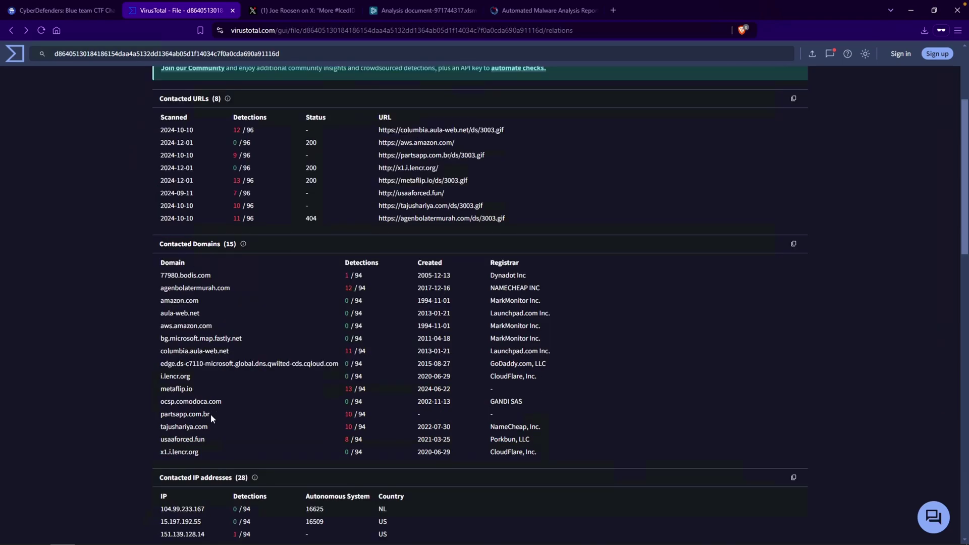
pyautogui.moveTo(221, 415); pyautogui.dragTo(159, 416)
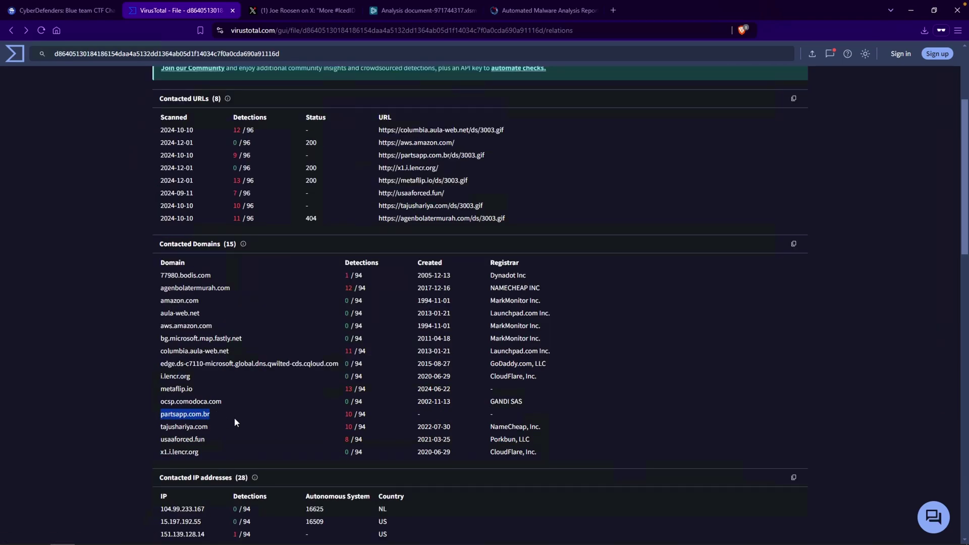
pyautogui.moveTo(486, 414); pyautogui.dragTo(499, 418)
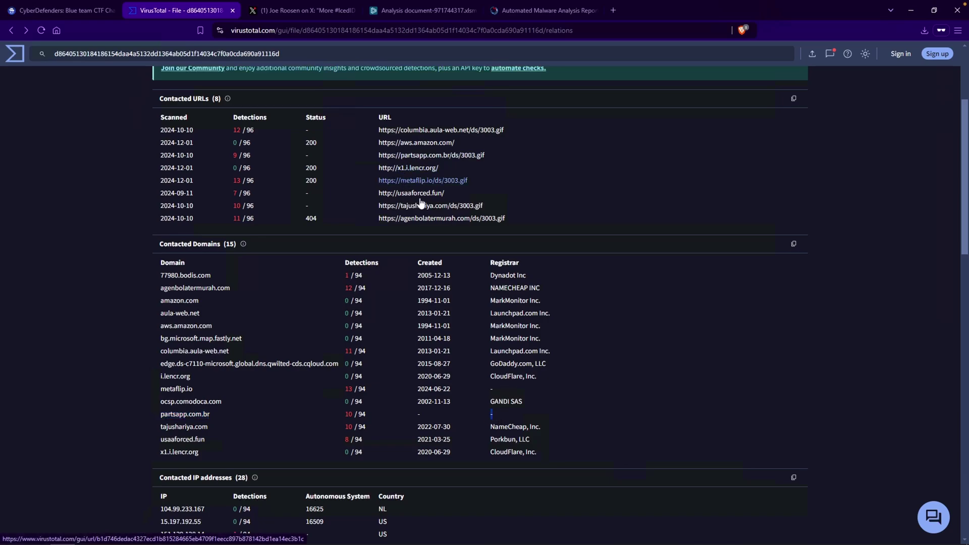
pyautogui.moveTo(484, 389); pyautogui.dragTo(497, 390)
pyautogui.moveTo(378, 206); pyautogui.dragTo(510, 213)
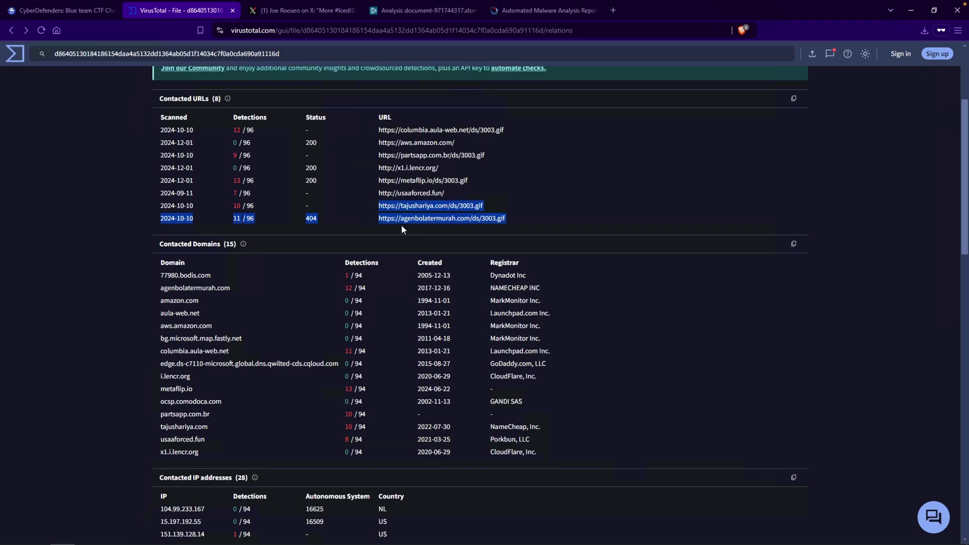
pyautogui.moveTo(490, 427); pyautogui.dragTo(541, 428)
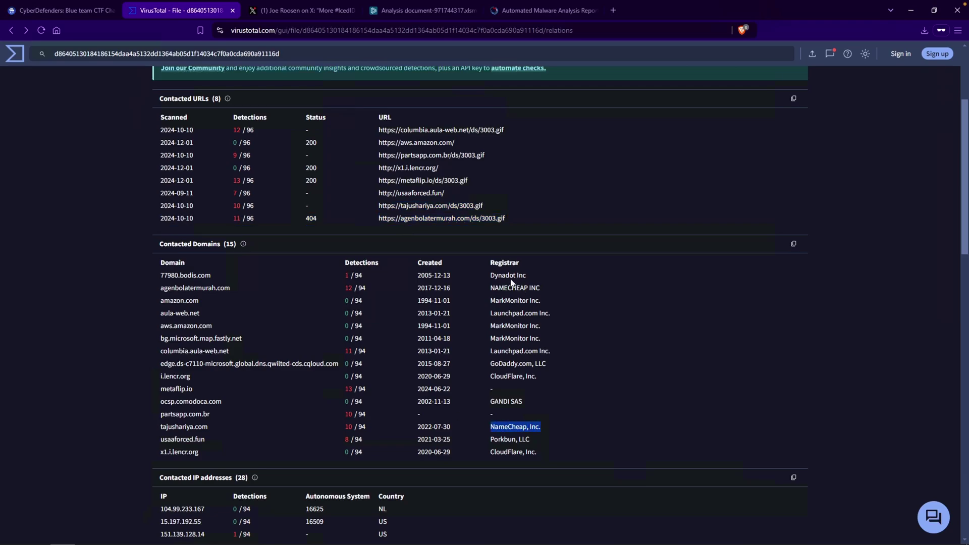
# Copy the registrar NAMECHEAP INC from the agenbolatermurah.com row and submit it as the Q5 answer on CyberDefenders
pyautogui.moveTo(491, 288); pyautogui.dragTo(548, 287)
pyautogui.hotkey('ctrl', 'c')
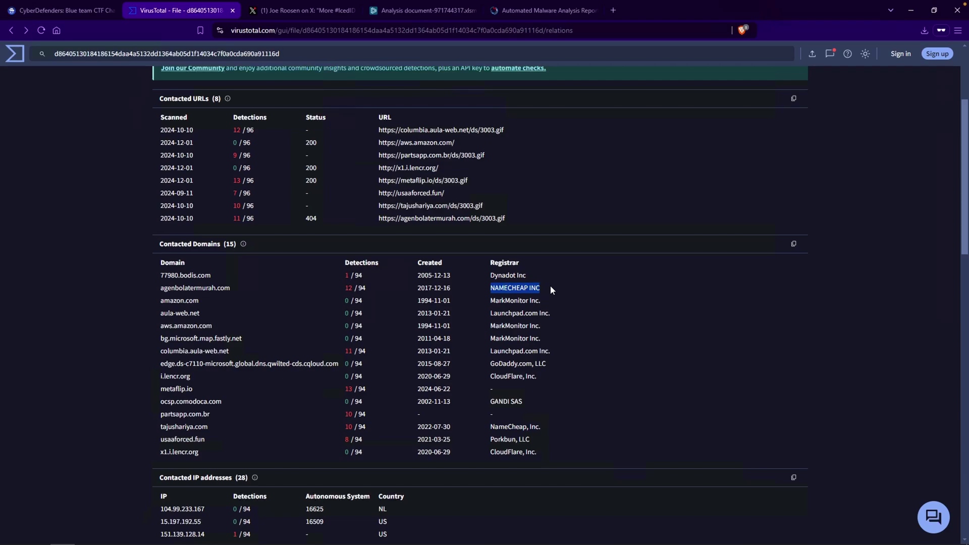
pyautogui.click(92, 12)
pyautogui.hotkey('ctrl', 'v')
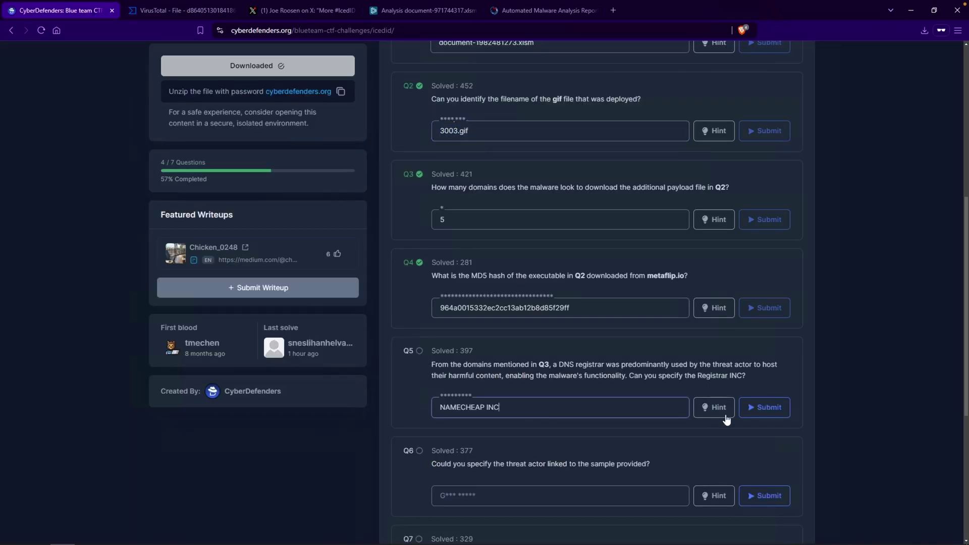
pyautogui.click(785, 414)
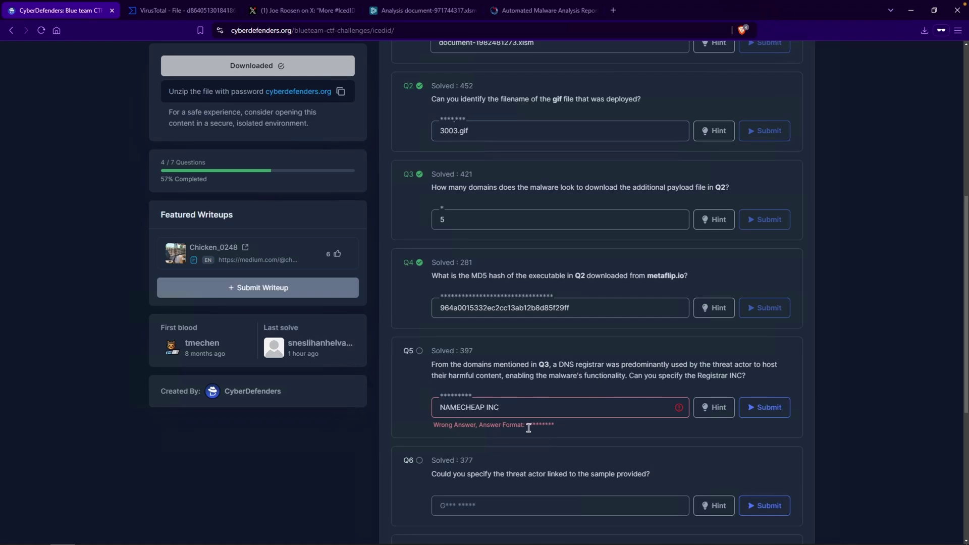
# Check the Q5 answer format, shorten the answer to NAMECHEAP and resubmit it
pyautogui.moveTo(526, 425); pyautogui.dragTo(571, 425)
pyautogui.doubleClick(489, 407)
pyautogui.press('BackSpace')
pyautogui.click(762, 408)
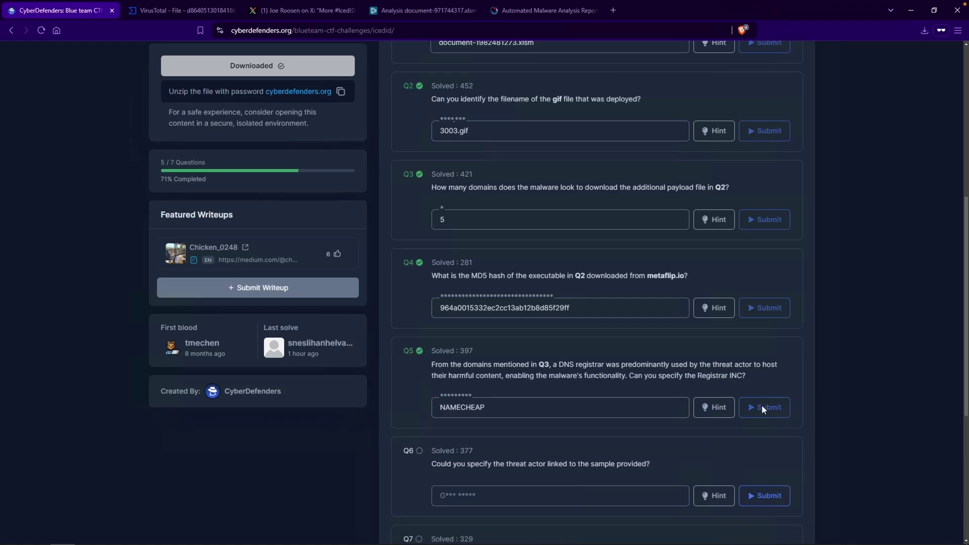
# Read Q6 about the linked threat actor and search Google for the sample's hash from its VirusTotal page
pyautogui.scroll(-4, 454, 303)
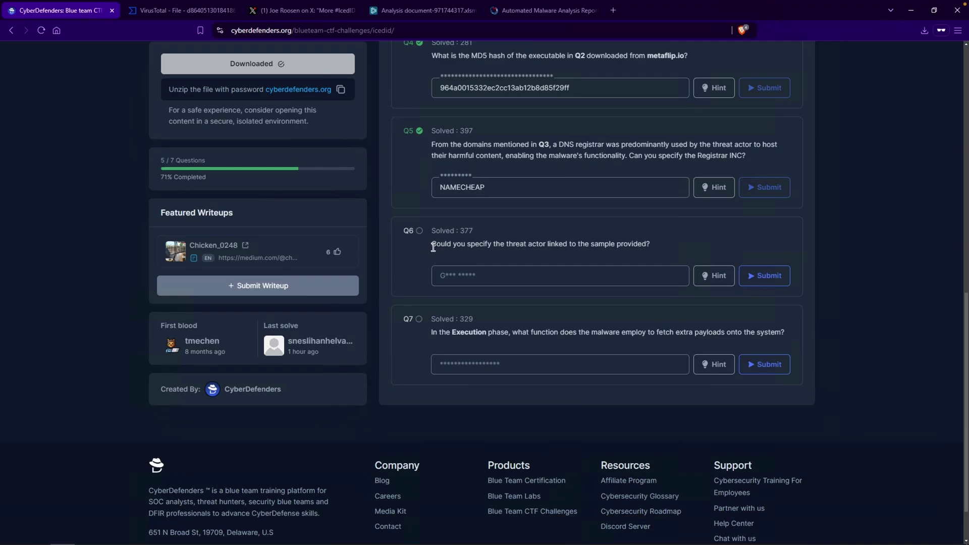
pyautogui.moveTo(508, 247); pyautogui.dragTo(655, 250)
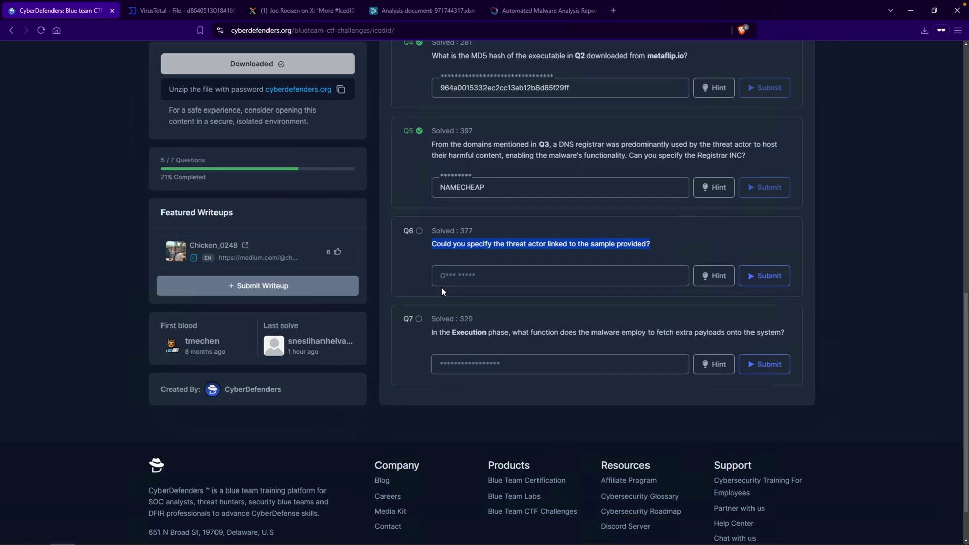
pyautogui.click(181, 12)
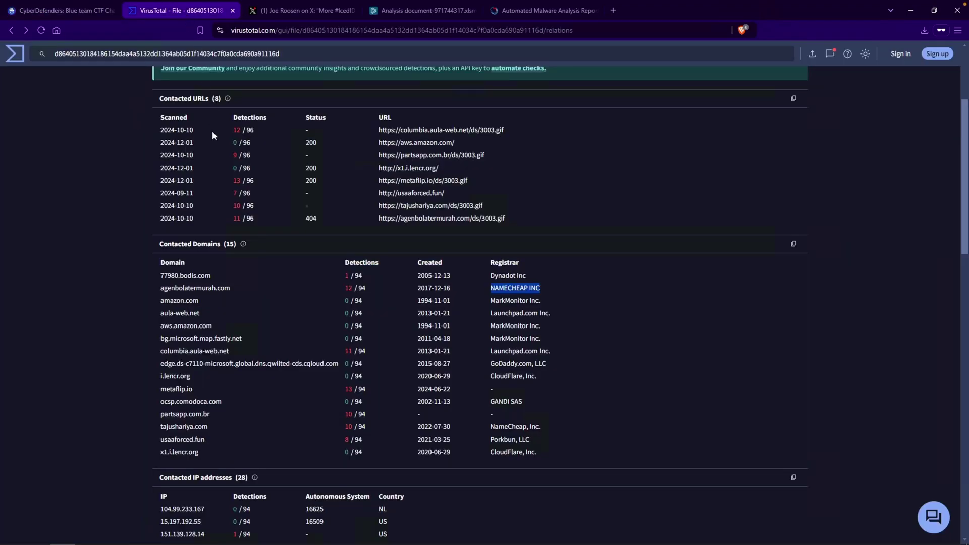
pyautogui.scroll(-1, 95, 57)
pyautogui.rightClick(96, 57)
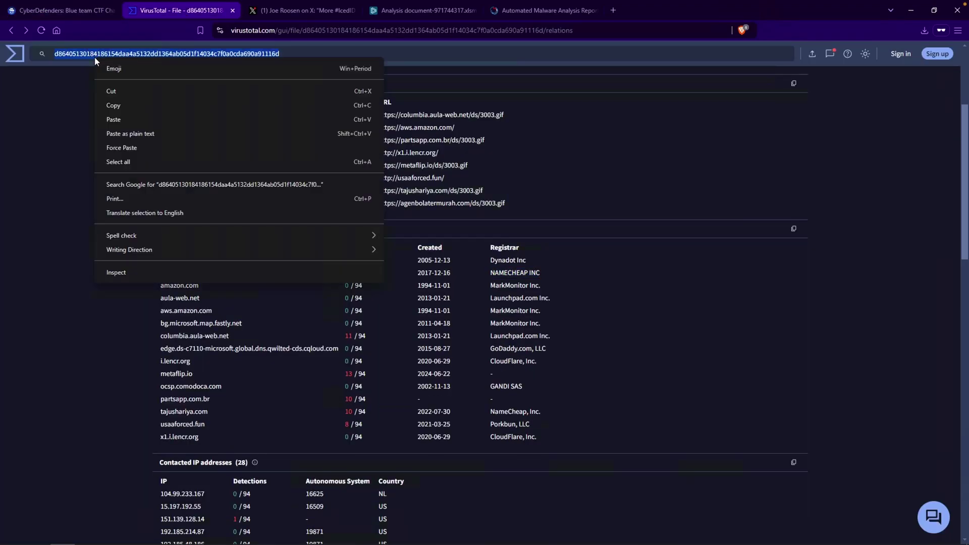
pyautogui.click(171, 188)
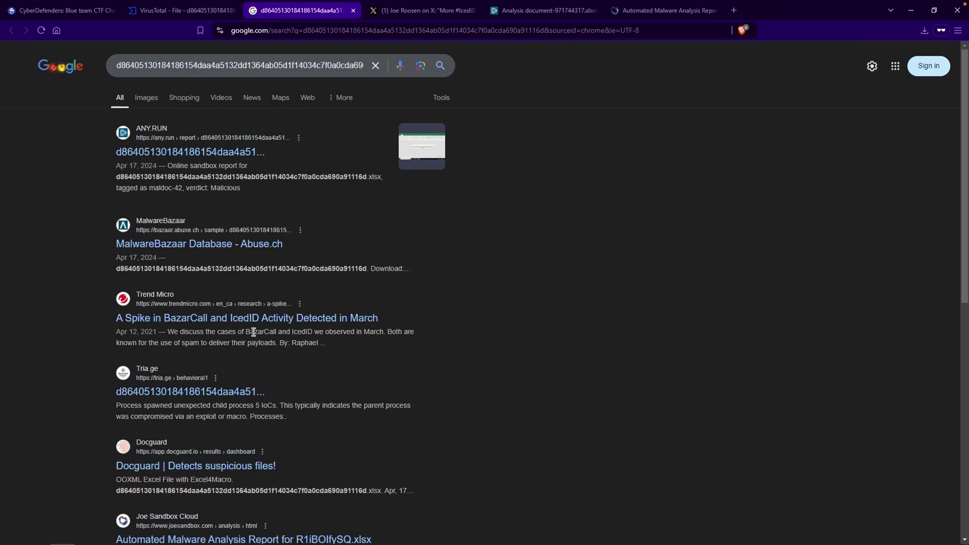
# Open the Trend Micro article on BazarCall and IcedID activity and read which threat group its IcedID section names
pyautogui.click(216, 319)
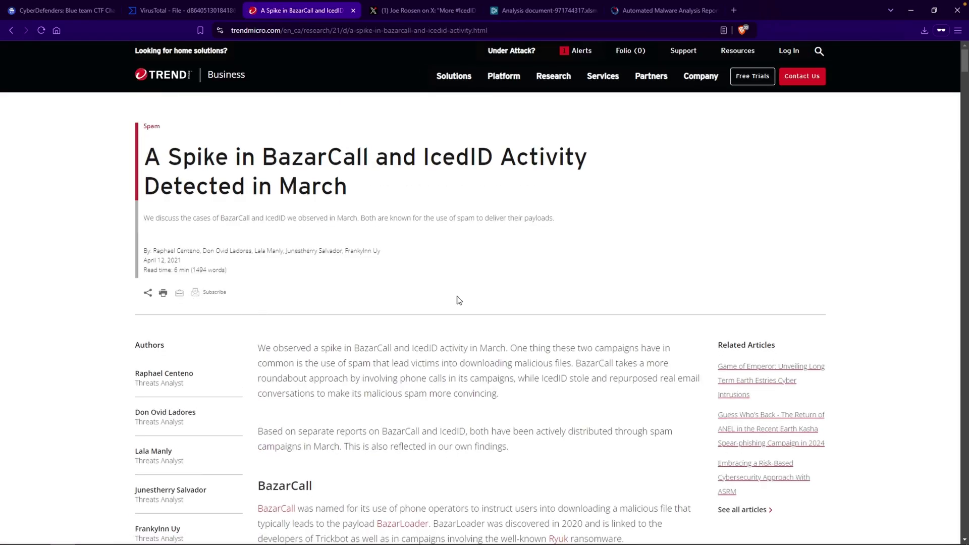
pyautogui.scroll(-20, 258, 223)
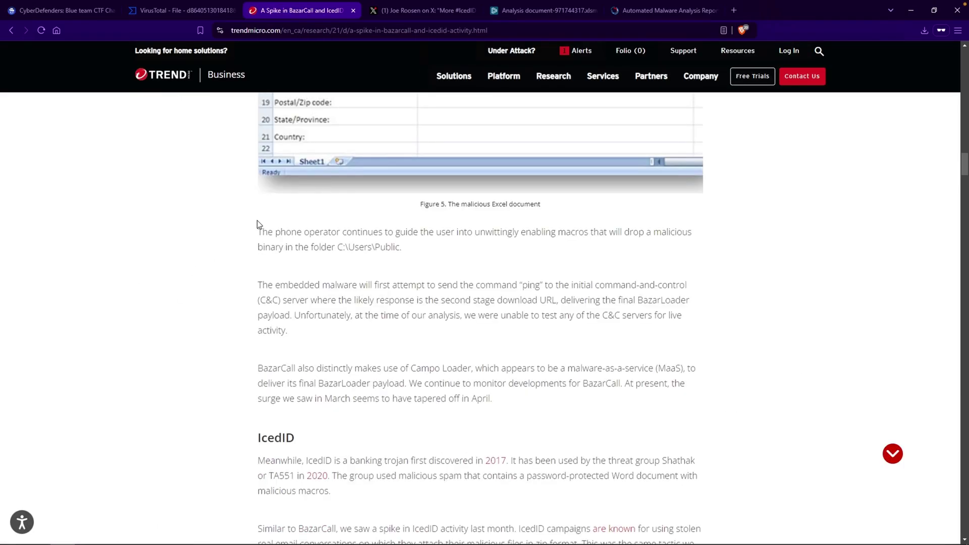
pyautogui.scroll(-5, 258, 223)
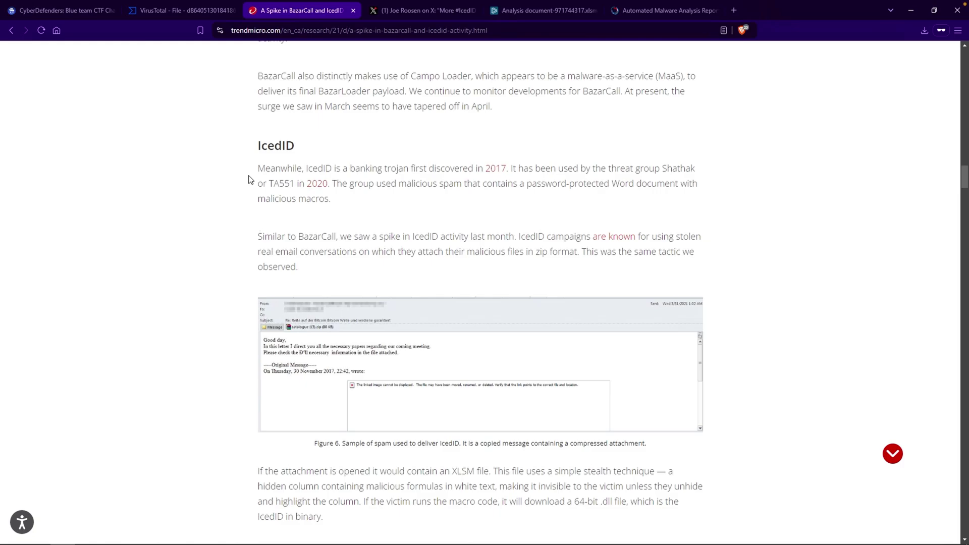
pyautogui.moveTo(270, 185); pyautogui.dragTo(296, 188)
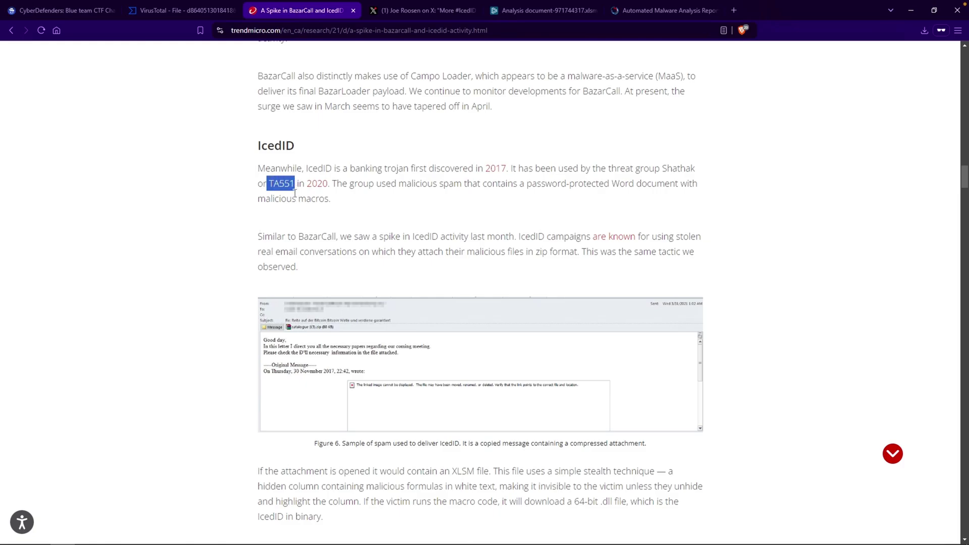
pyautogui.moveTo(307, 169); pyautogui.dragTo(404, 169)
pyautogui.moveTo(662, 169); pyautogui.dragTo(706, 174)
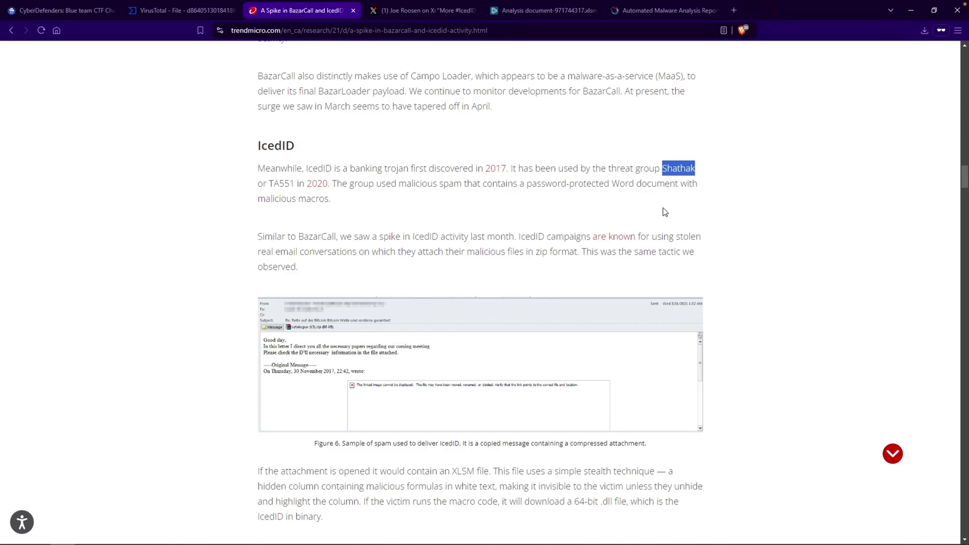
# Search Google for TA551 from the article and open the group's MITRE ATT&CK page
pyautogui.doubleClick(285, 184)
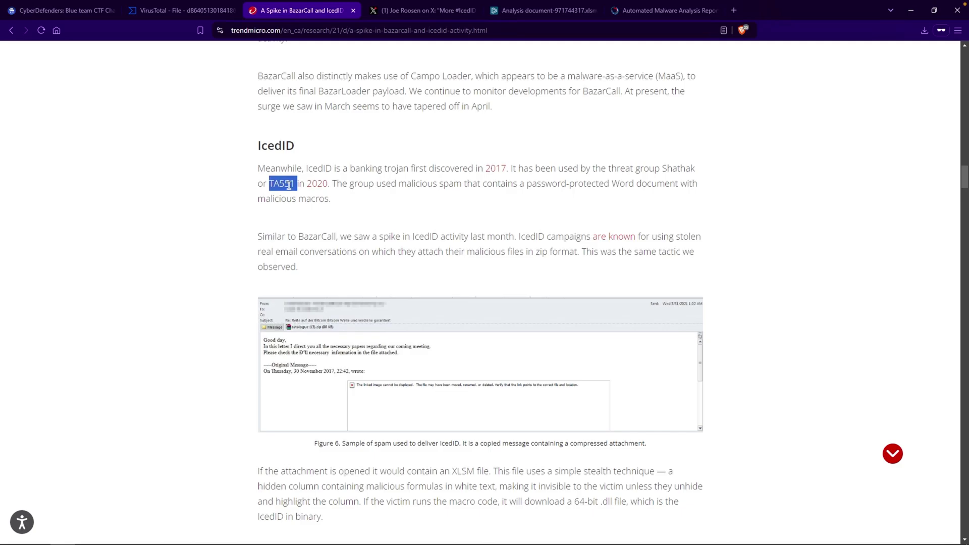
pyautogui.rightClick(271, 184)
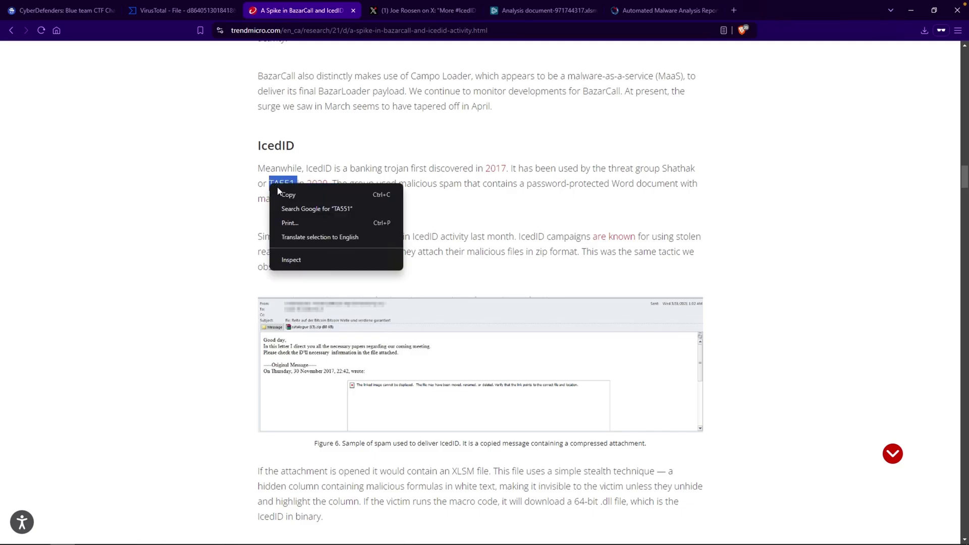
pyautogui.click(297, 209)
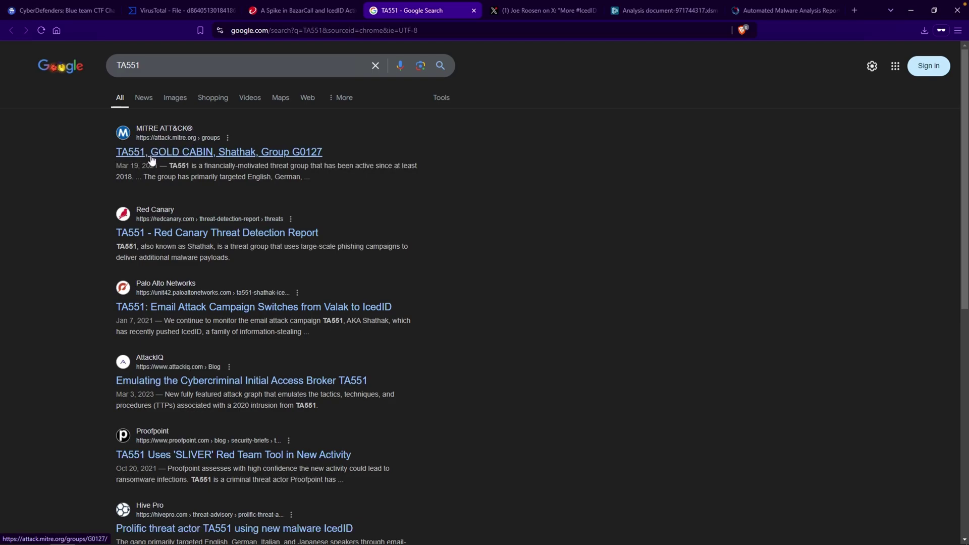
pyautogui.click(179, 153)
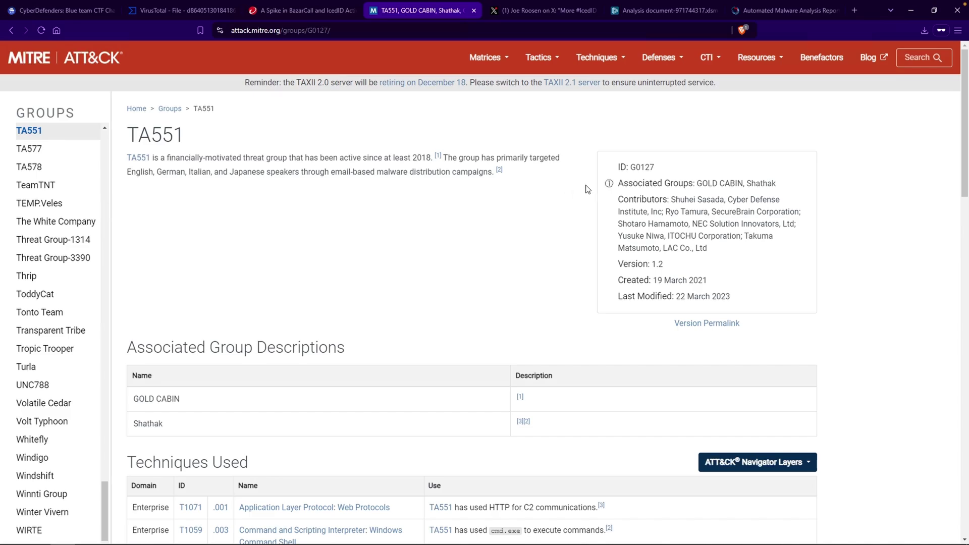
# Copy the associated group name GOLD CABIN from the TA551 page and submit it as the Q6 answer on CyberDefenders
pyautogui.moveTo(624, 183); pyautogui.dragTo(730, 194)
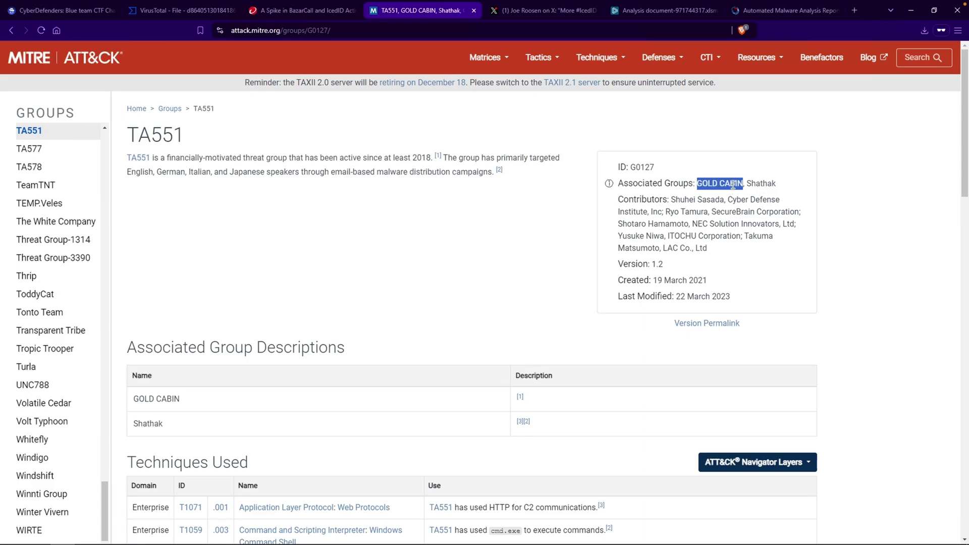
pyautogui.rightClick(733, 184)
pyautogui.click(738, 191)
pyautogui.click(81, 14)
pyautogui.click(555, 276)
pyautogui.hotkey('ctrl', 'v')
pyautogui.click(780, 276)
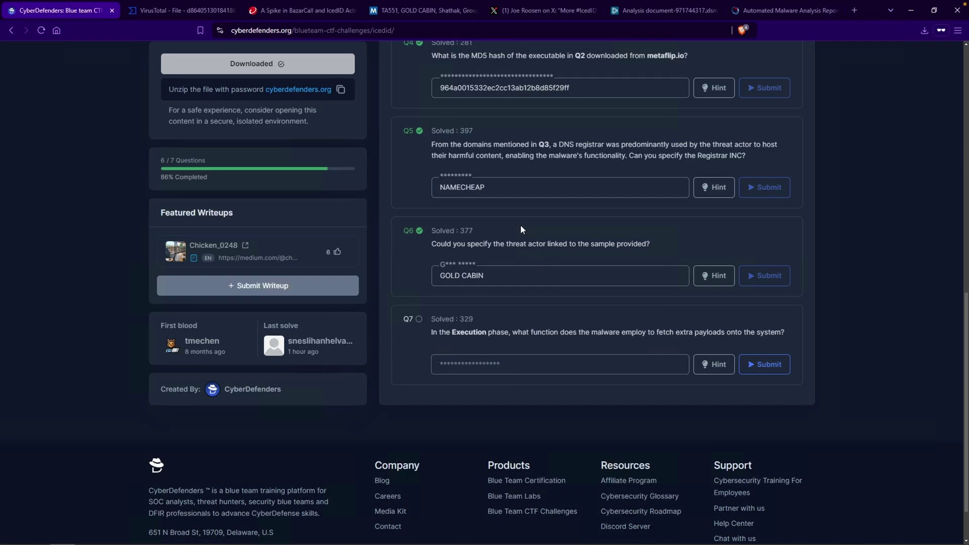
# Return to the sample's VirusTotal report and copy its file hash
pyautogui.hotkey('ctrl', 'Tab')
pyautogui.doubleClick(94, 54)
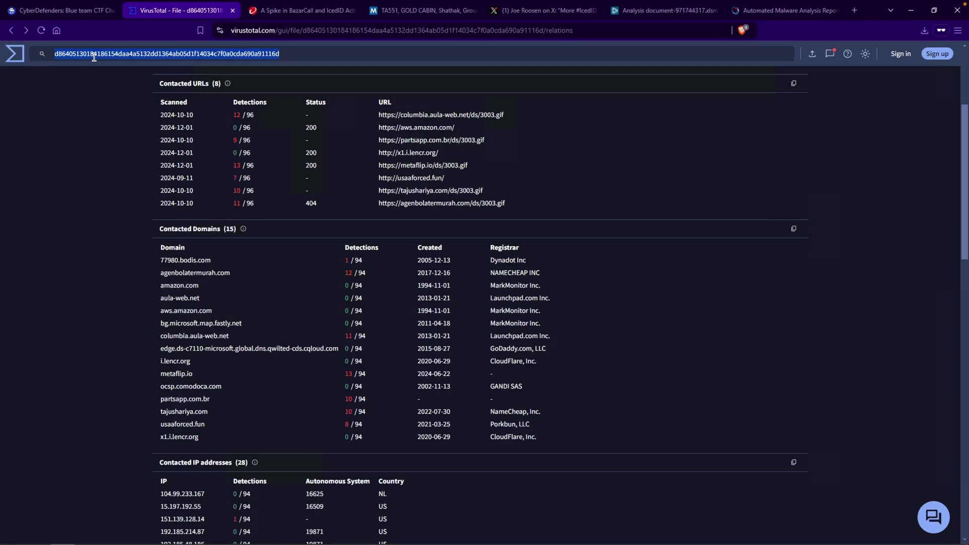
pyautogui.rightClick(94, 57)
pyautogui.click(122, 108)
# Open joesandbox.com in a new tab and search it for the copied sample hash
pyautogui.hotkey('ctrl', 't')
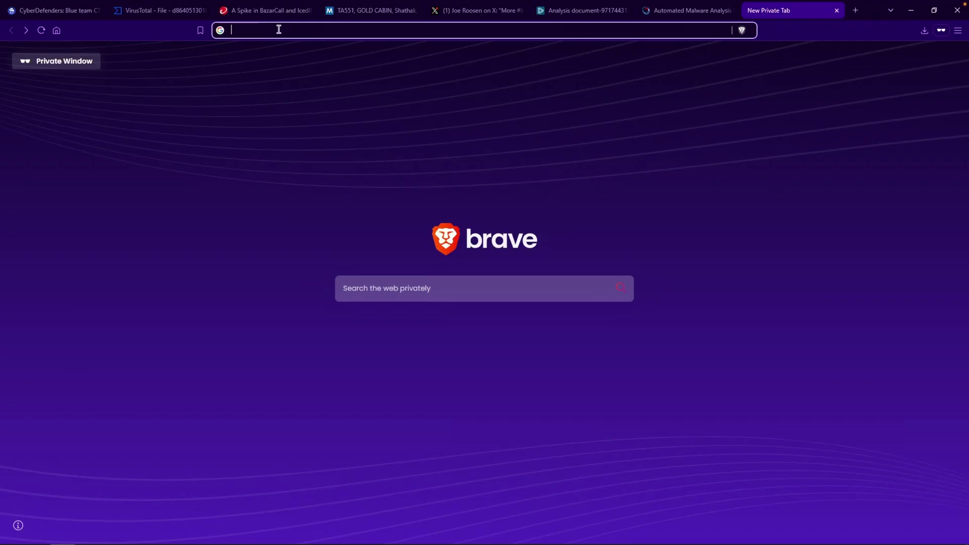
pyautogui.write('joesandbox.')
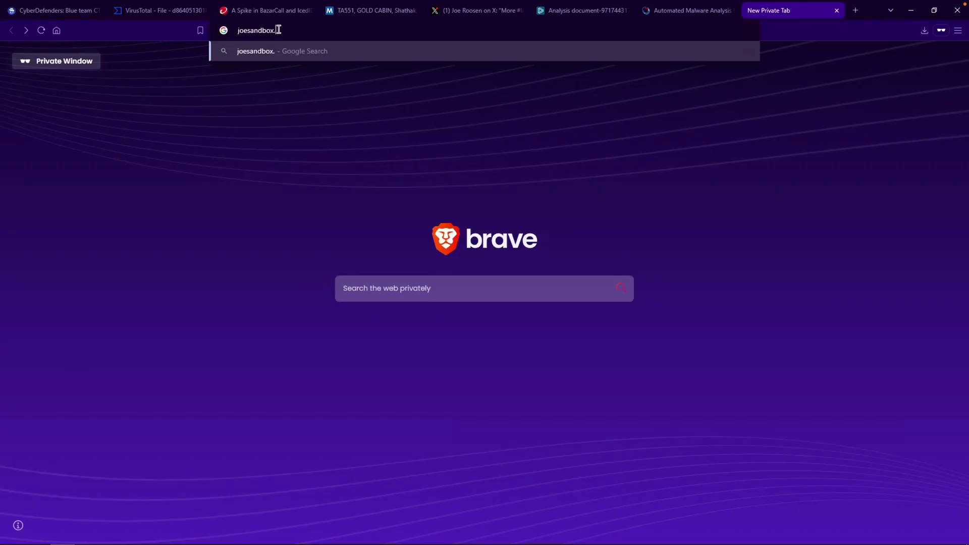
pyautogui.write('com')
pyautogui.press('Return')
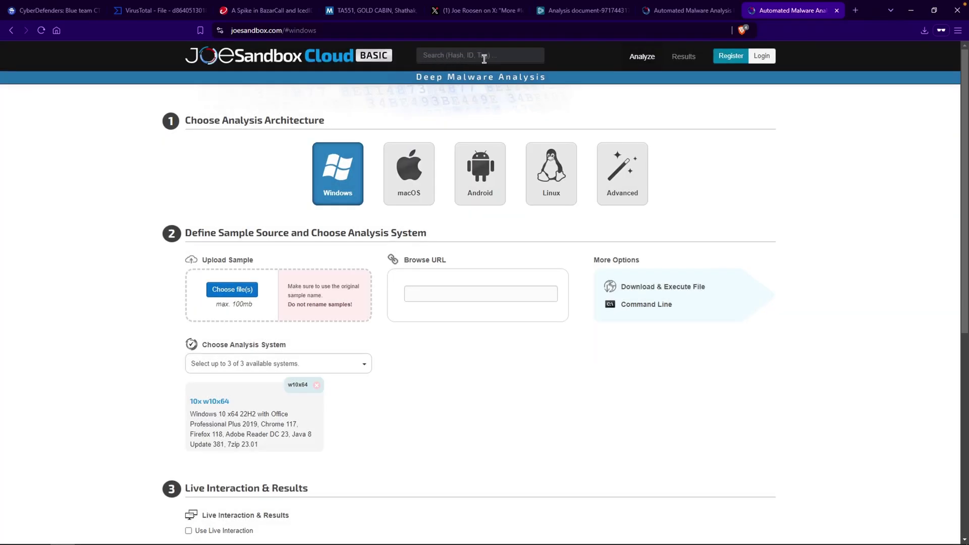
pyautogui.click(460, 58)
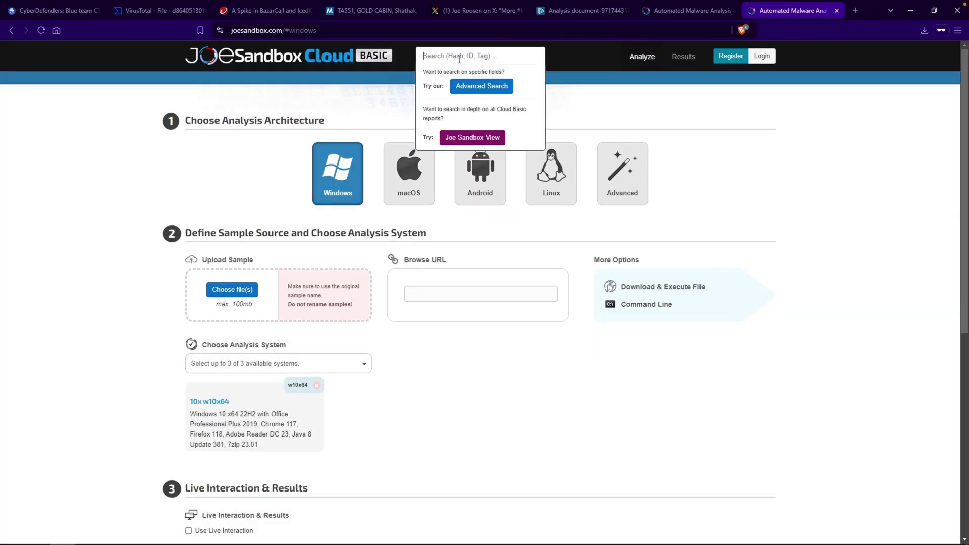
pyautogui.rightClick(461, 57)
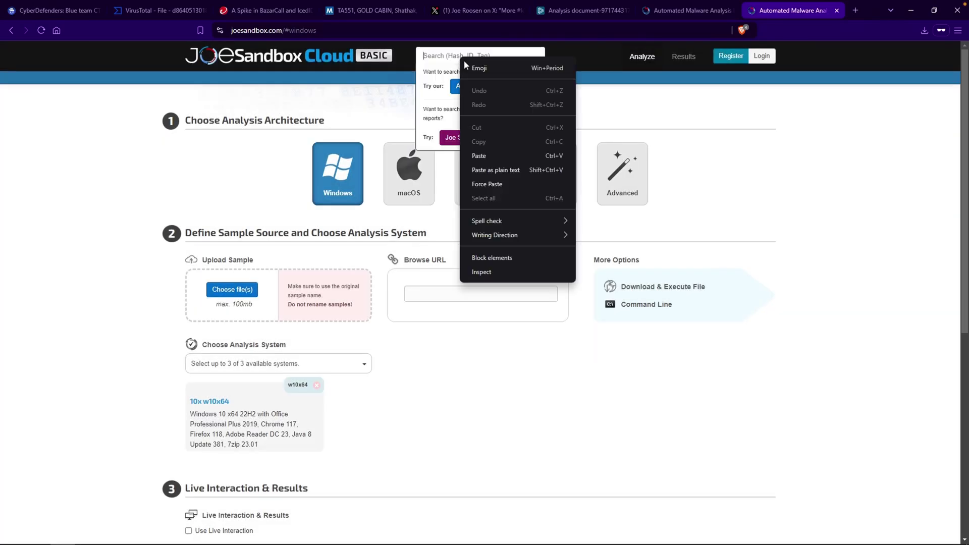
pyautogui.click(514, 154)
pyautogui.press('Return')
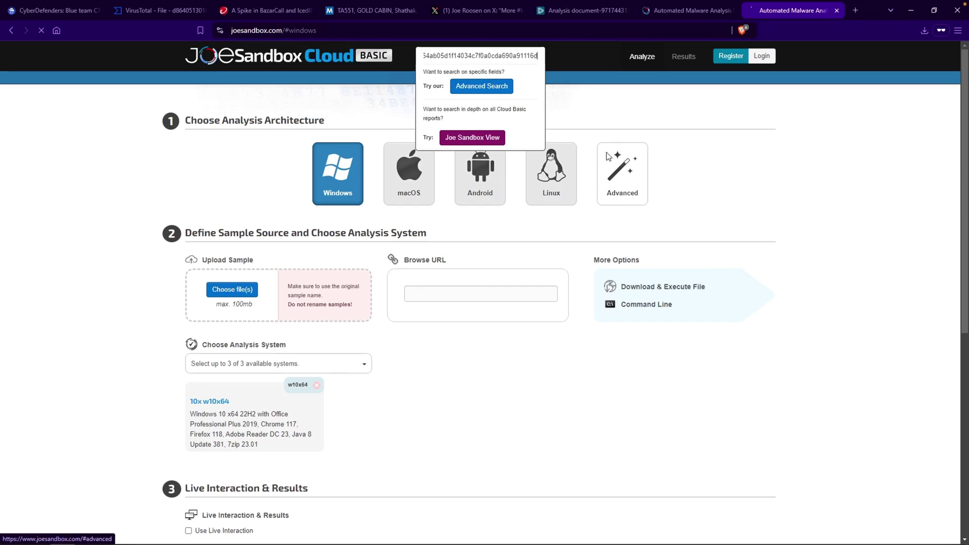
# Open the sample's full Joe Sandbox report from the search result and go to its Mitre Att&ck Matrix
pyautogui.moveTo(185, 197)
pyautogui.mouseDown()
pyautogui.moveTo(249, 192)
pyautogui.moveTo(202, 193)
pyautogui.mouseUp()
pyautogui.click(203, 194)
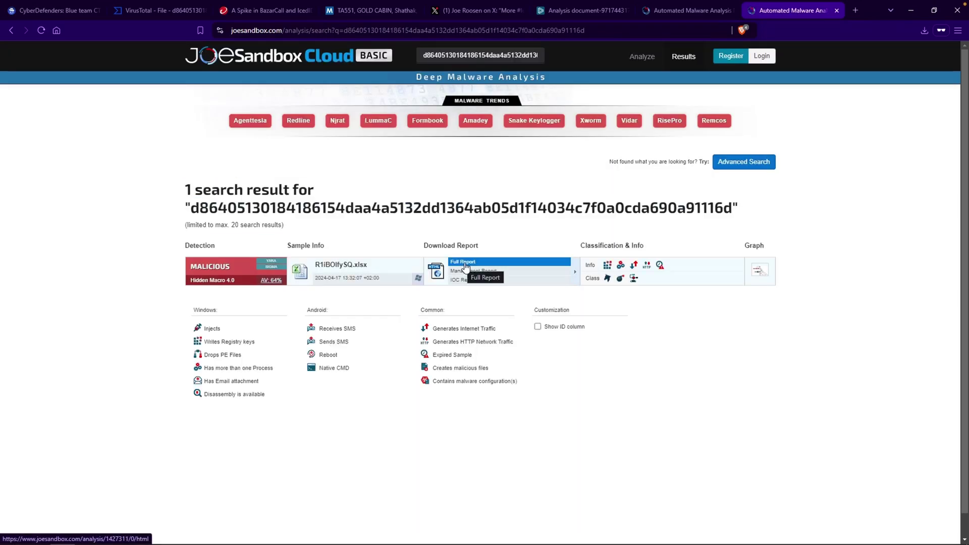
pyautogui.click(469, 264)
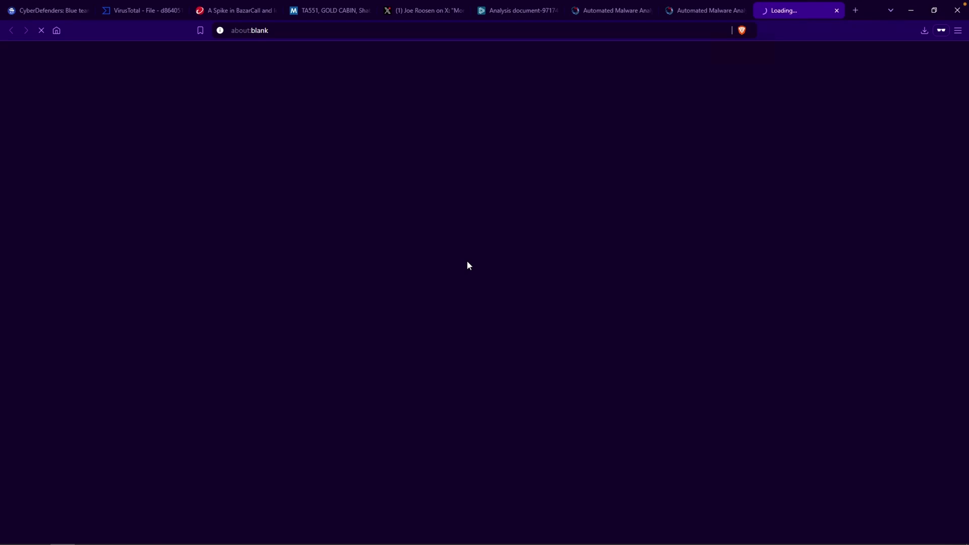
pyautogui.scroll(-12, 276, 178)
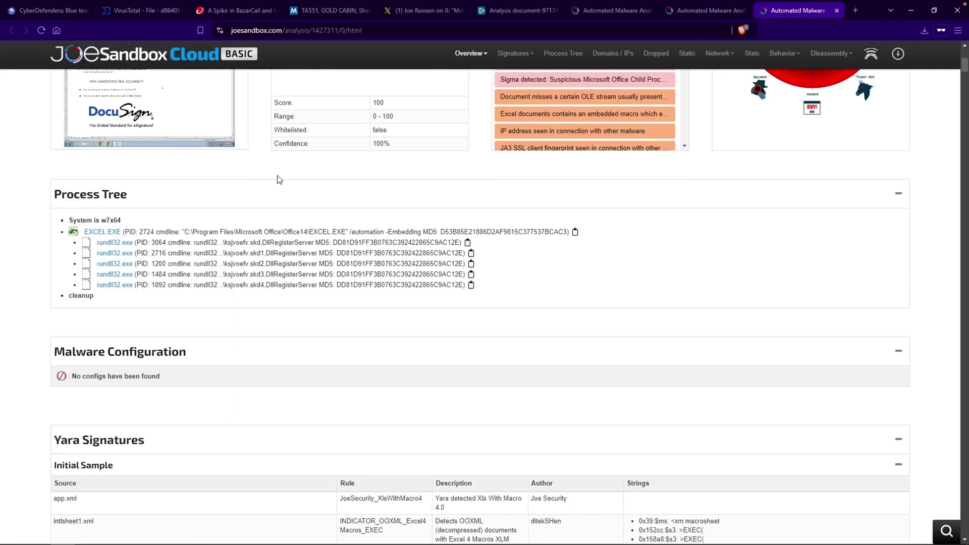
pyautogui.scroll(-14, 277, 181)
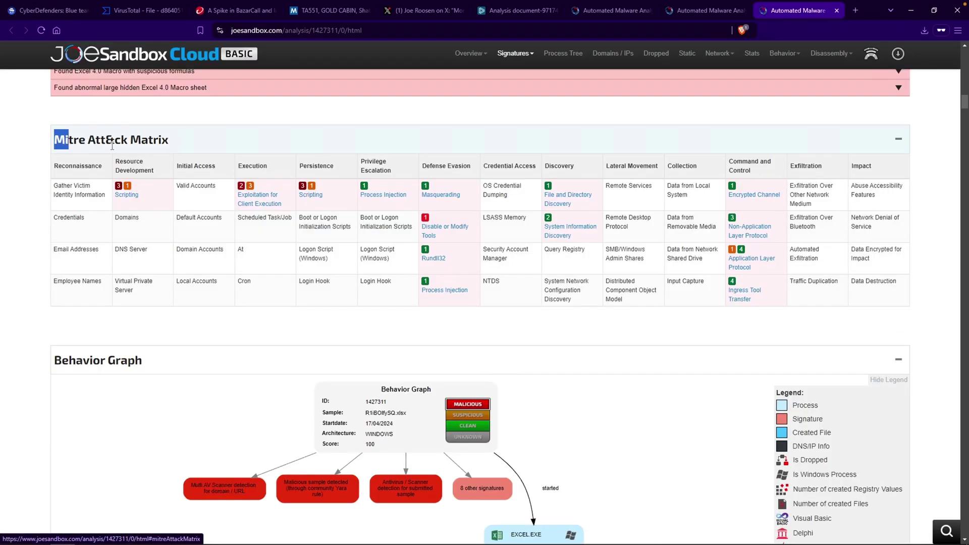
pyautogui.moveTo(112, 146); pyautogui.dragTo(176, 150)
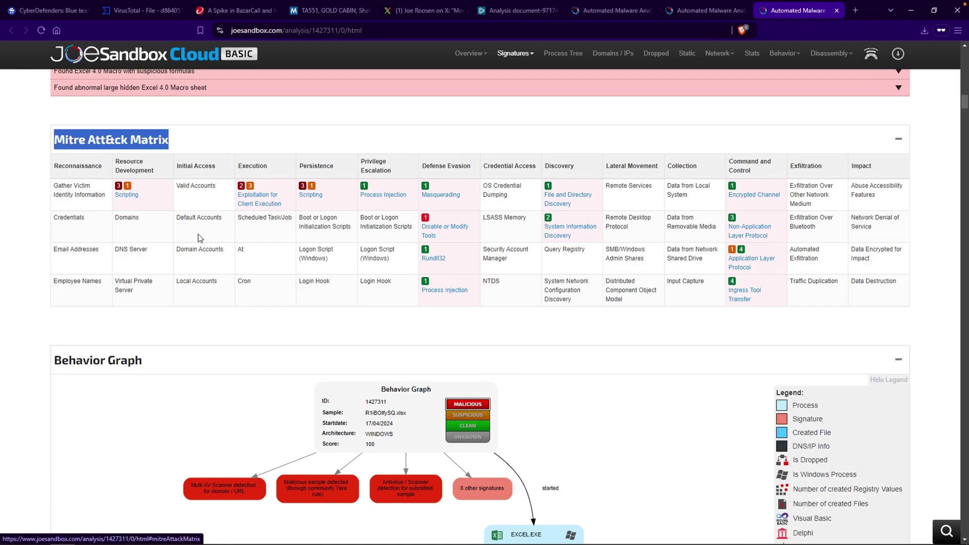
# Reread the Q7 wording about the Execution phase on CyberDefenders and return to the Joe Sandbox report
pyautogui.click(46, 14)
pyautogui.moveTo(427, 332); pyautogui.dragTo(462, 336)
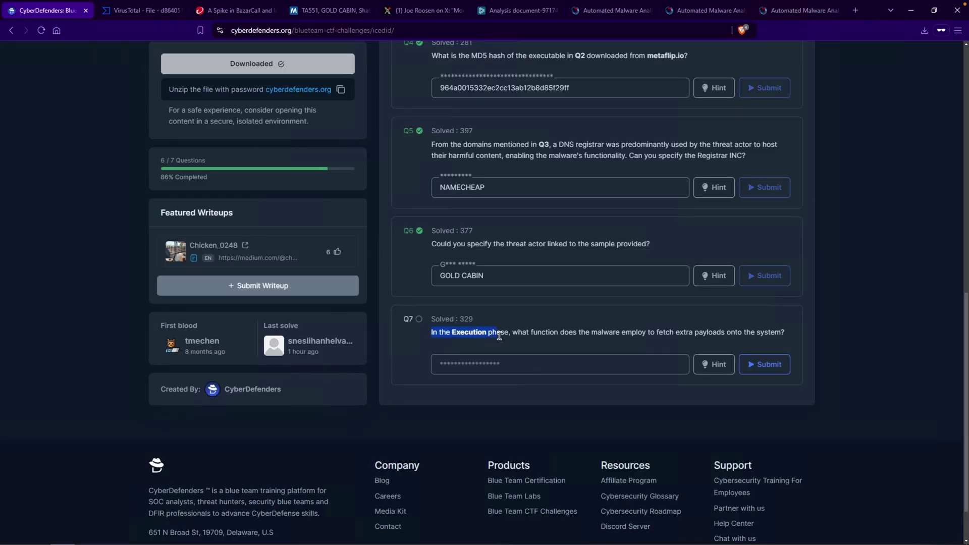
pyautogui.hotkey('ctrl', 'shift', 'Tab')
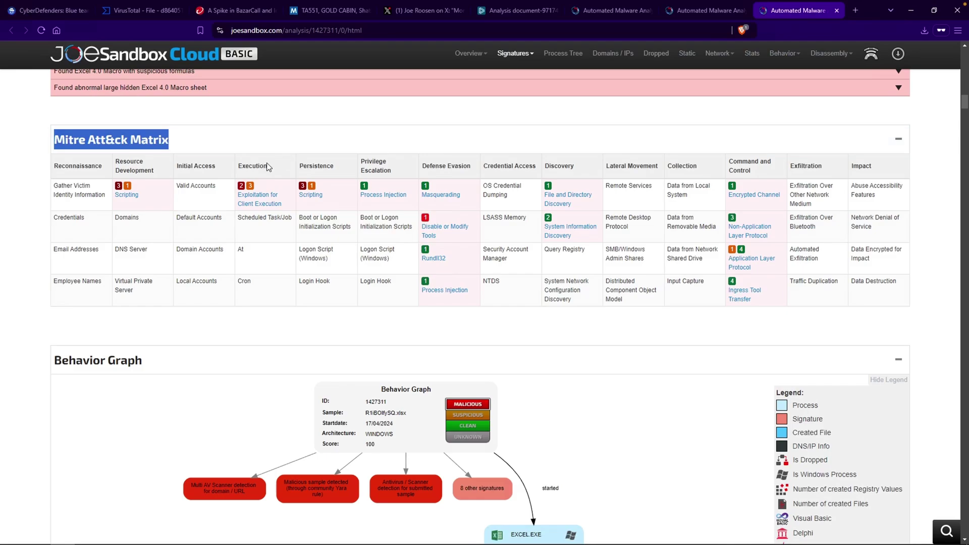
# Open the Exploitation for Client Execution technique in the Execution column and follow its UrlDownloadToFile signature to the entry's details
pyautogui.moveTo(238, 167); pyautogui.dragTo(271, 170)
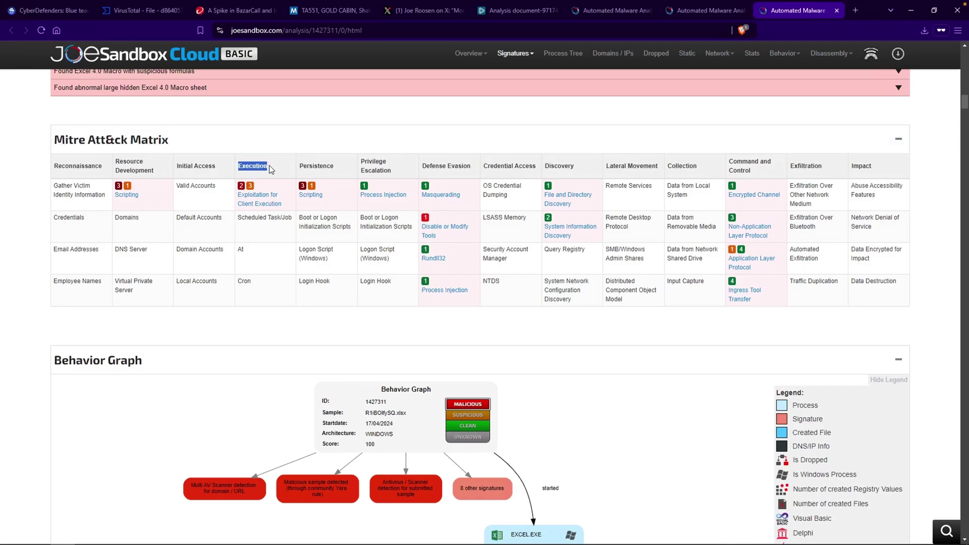
pyautogui.click(271, 205)
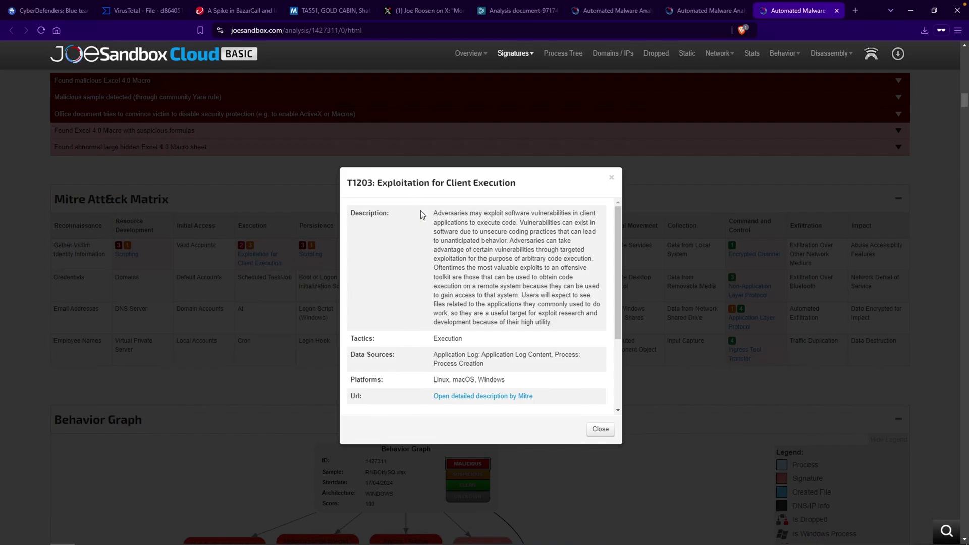
pyautogui.scroll(-3, 595, 350)
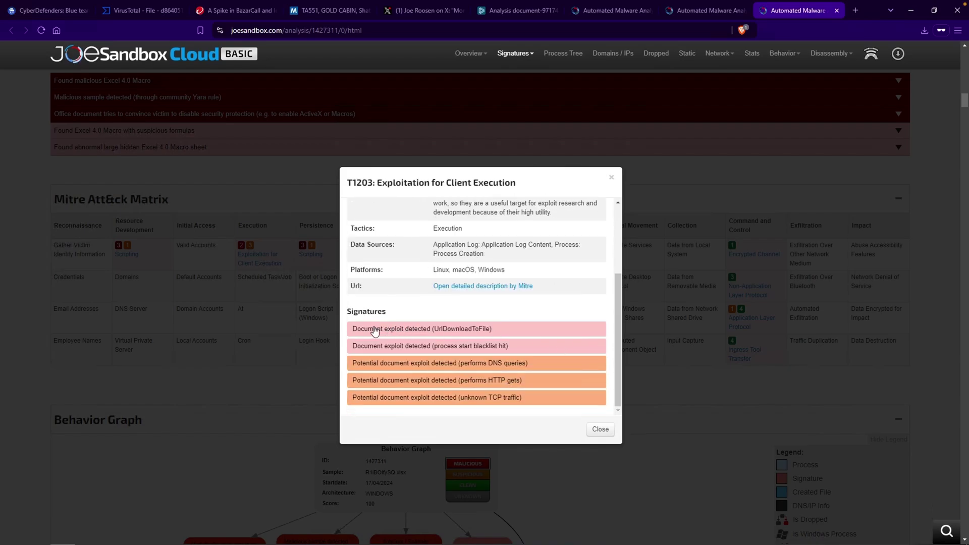
pyautogui.moveTo(351, 312); pyautogui.dragTo(396, 314)
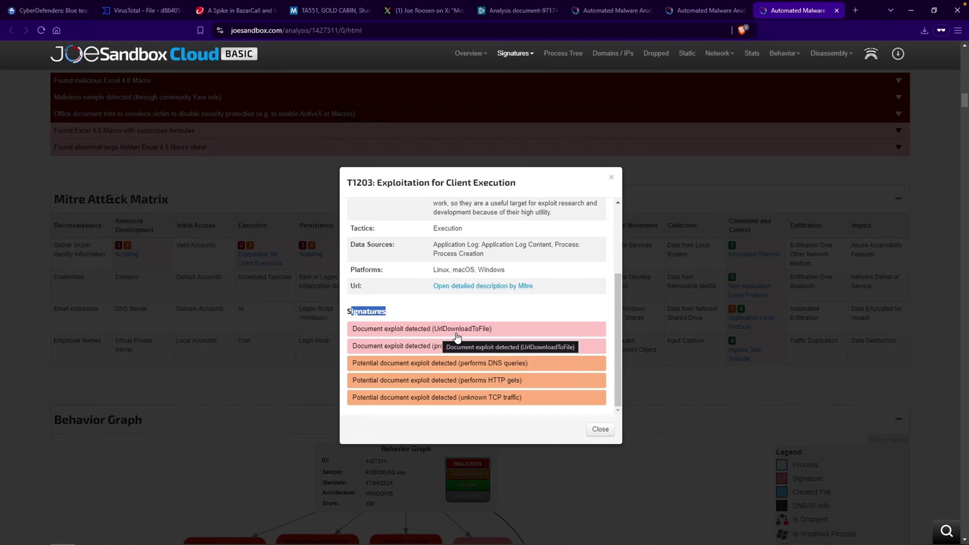
pyautogui.click(478, 335)
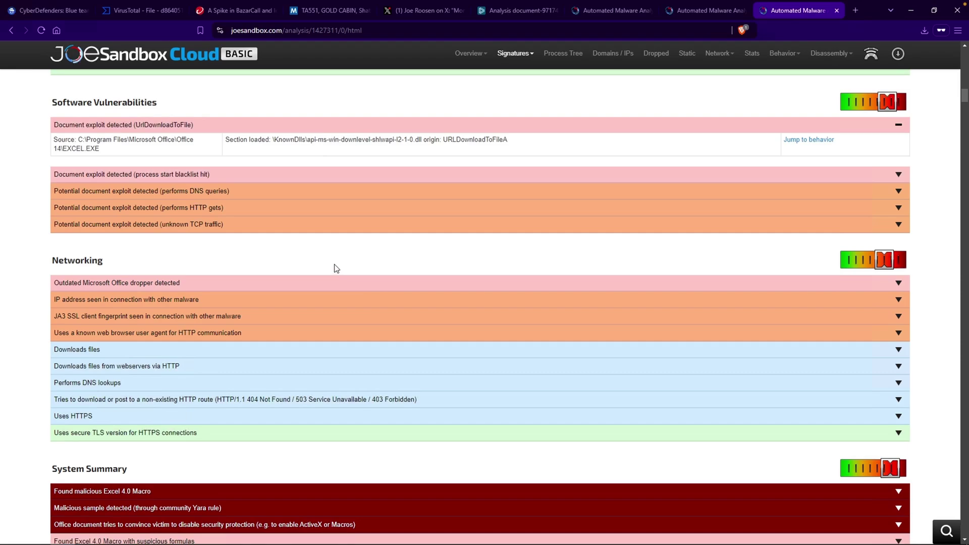
# Search Google for URLDownloadToFile from the signature's details and read the function's description on Microsoft Learn
pyautogui.moveTo(443, 140); pyautogui.dragTo(503, 141)
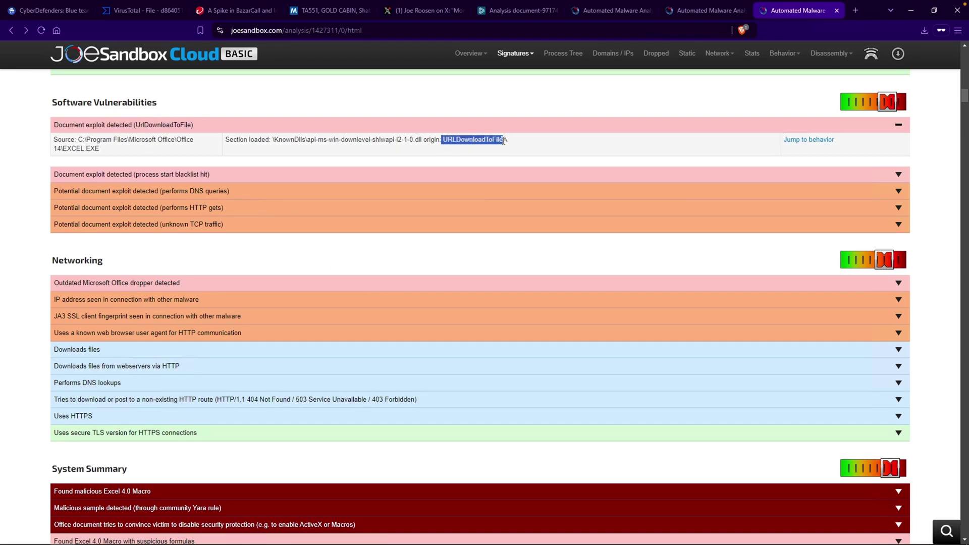
pyautogui.rightClick(501, 141)
pyautogui.click(520, 165)
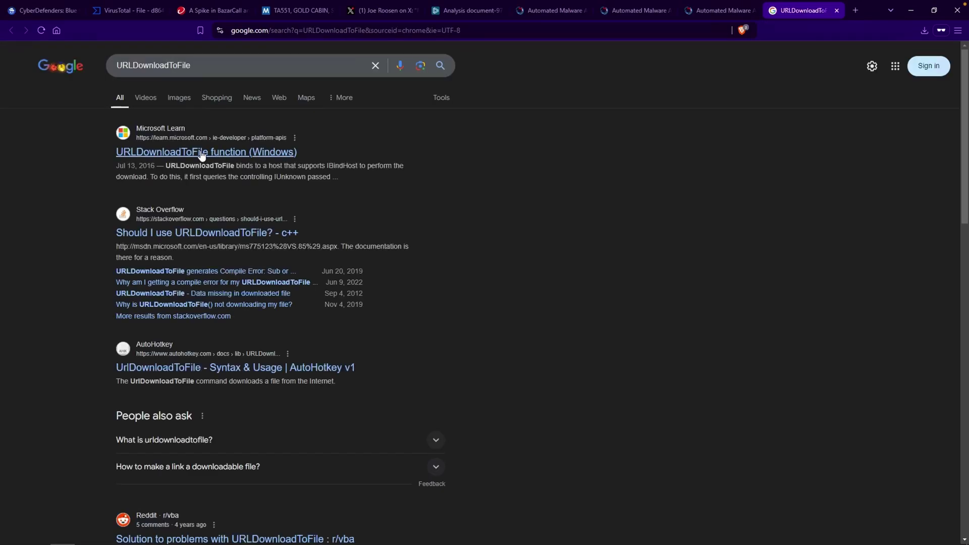
pyautogui.click(252, 154)
pyautogui.moveTo(266, 363); pyautogui.dragTo(474, 367)
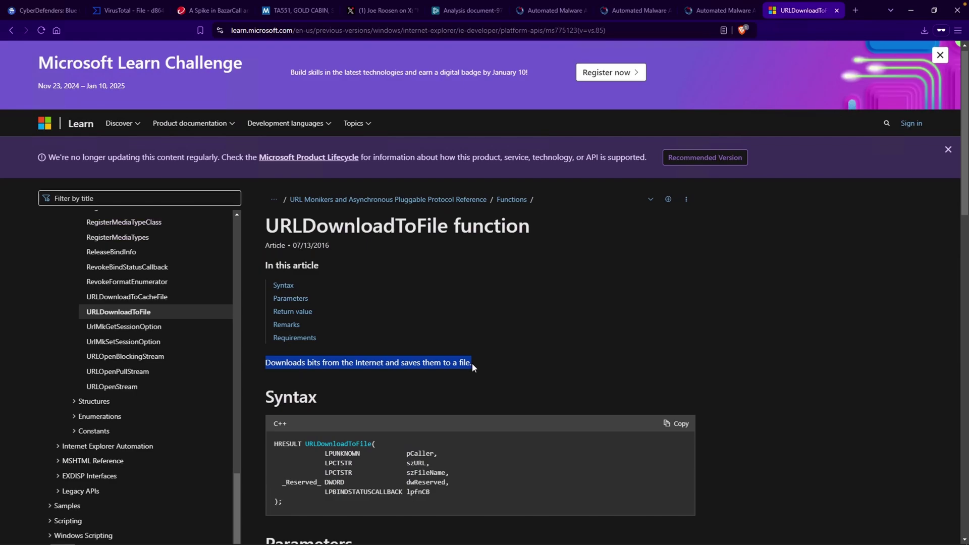
# Copy the function name URLDownloadToFile from the Microsoft Learn page title and submit it as the Q7 answer on CyberDefenders
pyautogui.click(419, 288)
pyautogui.doubleClick(413, 227)
pyautogui.rightClick(535, 228)
pyautogui.click(553, 240)
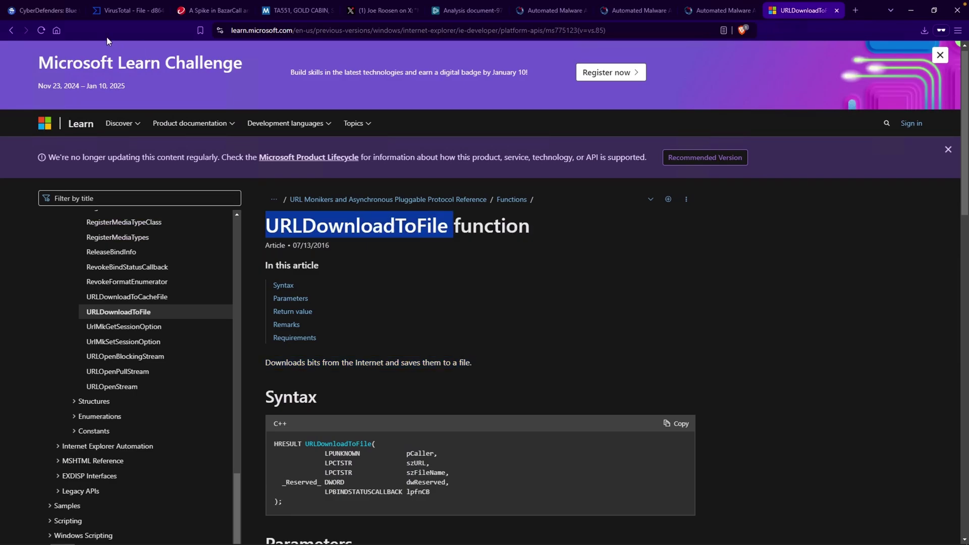
pyautogui.click(42, 10)
pyautogui.click(487, 371)
pyautogui.rightClick(486, 374)
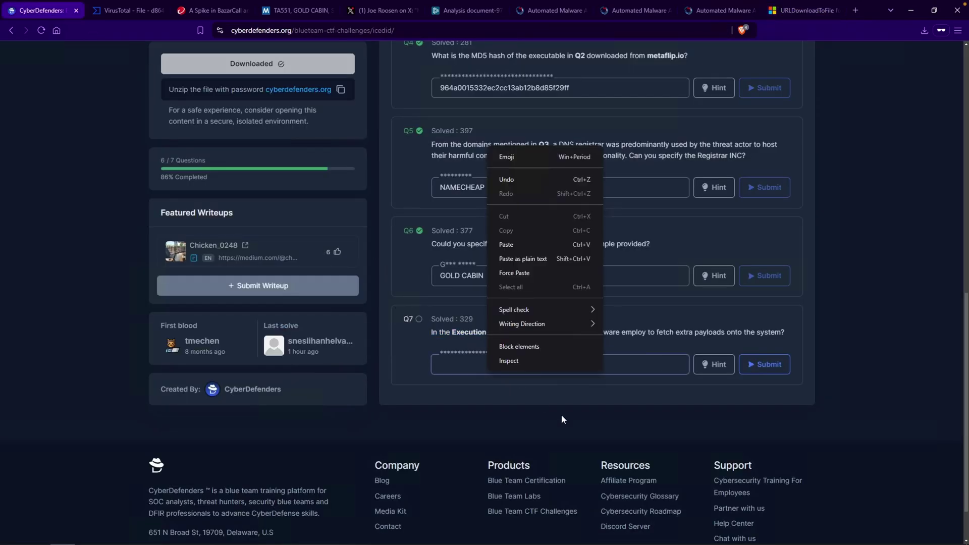
pyautogui.click(547, 248)
pyautogui.click(772, 365)
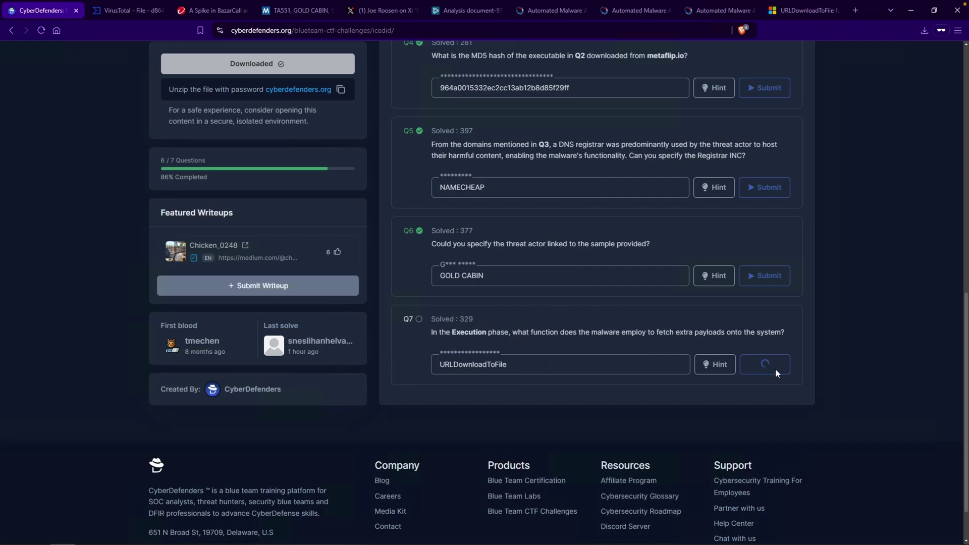